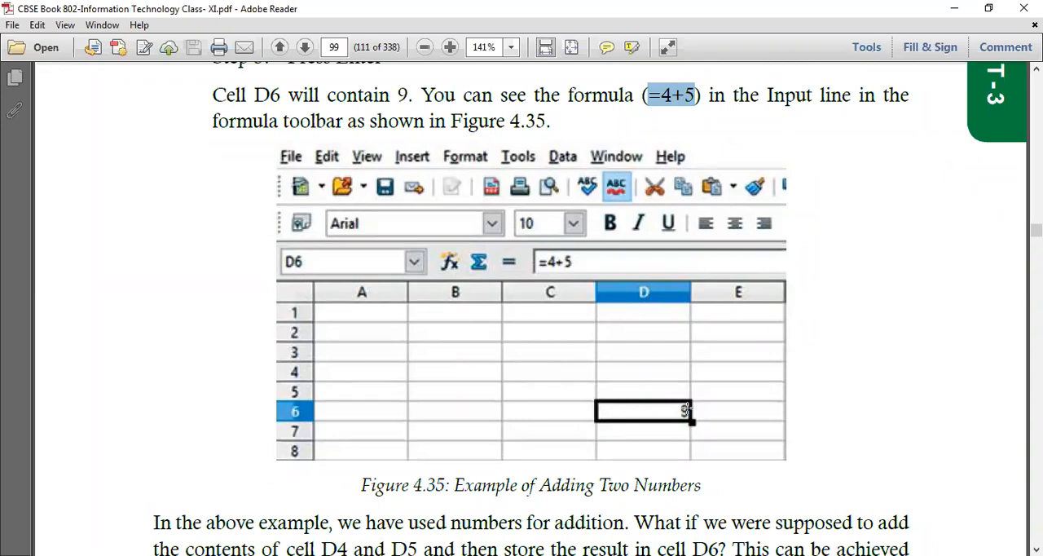
Read the textbook pages on adding two numbers, cell references and the steps for adding D4 and D5 in cell D6.
scroll(686, 410, down, 8)
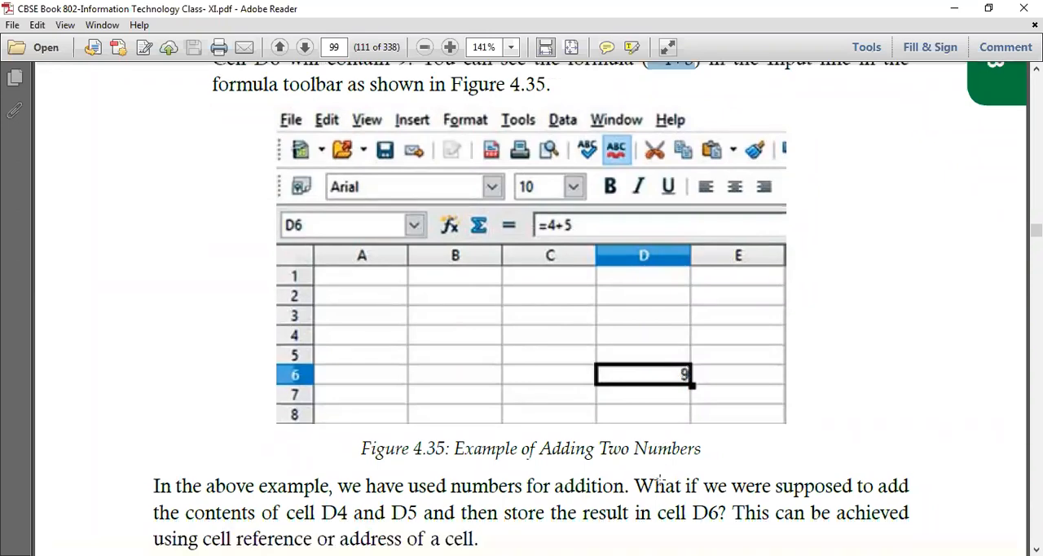
scroll(603, 412, down, 2)
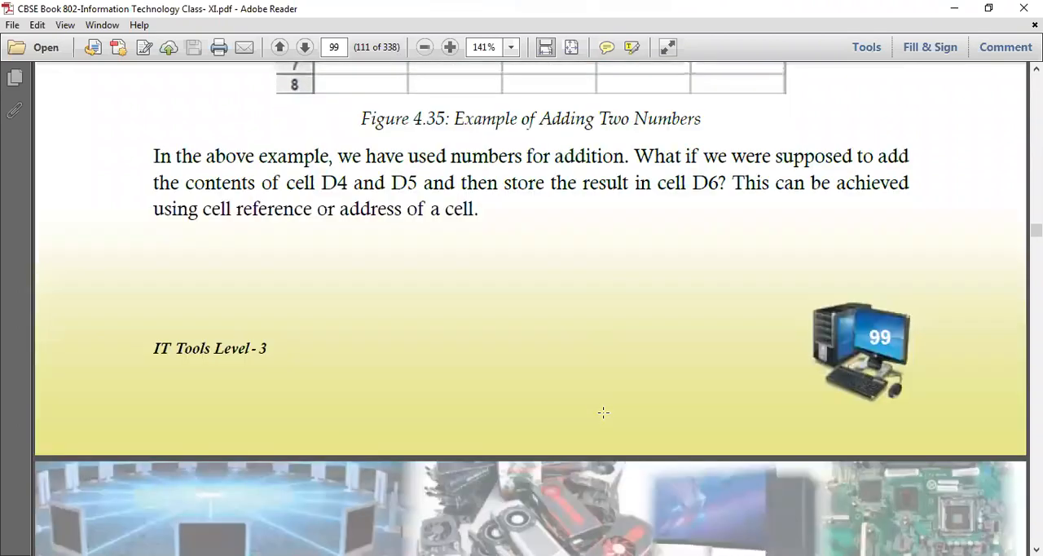
scroll(603, 412, up, 9)
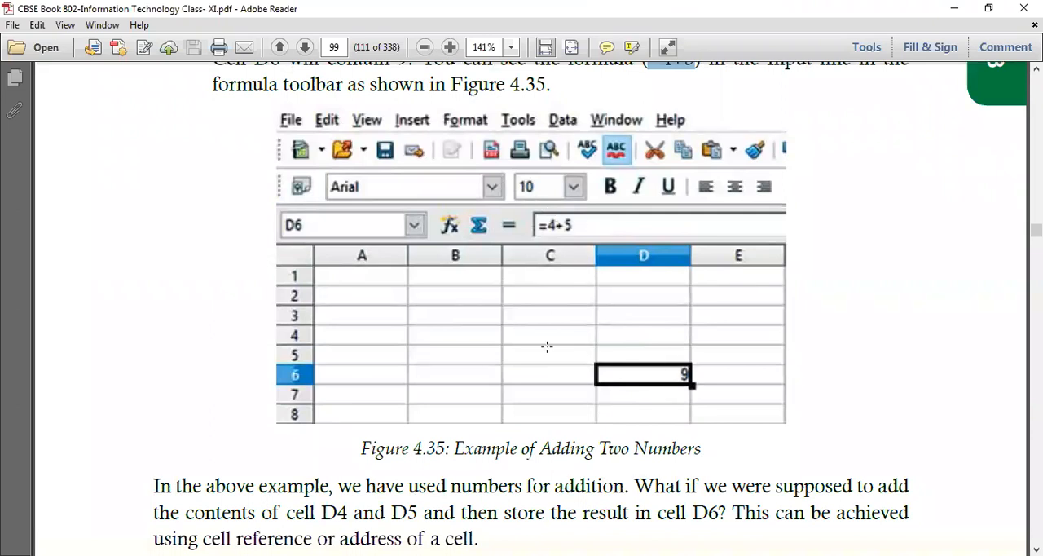
scroll(558, 401, down, 2)
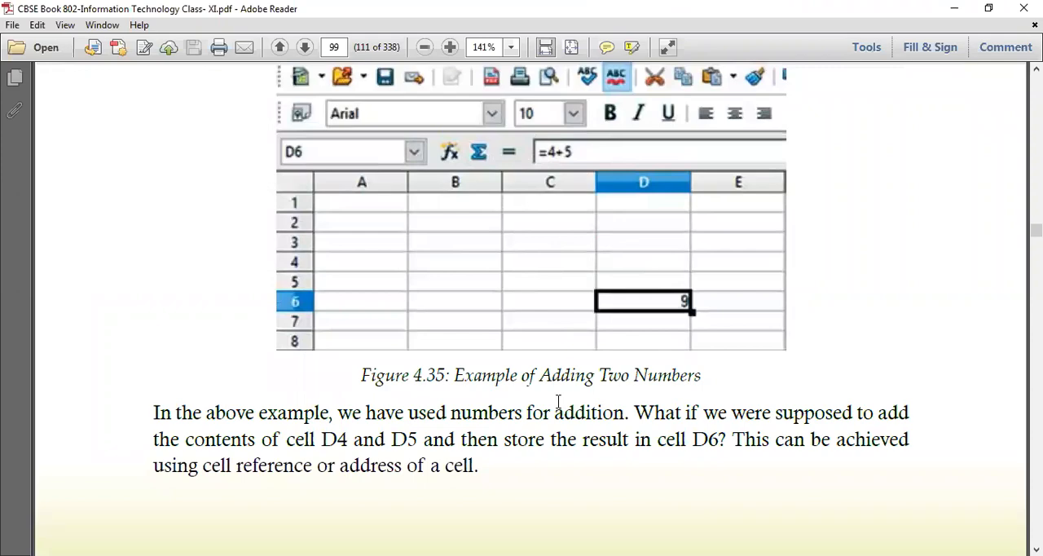
scroll(556, 393, down, 12)
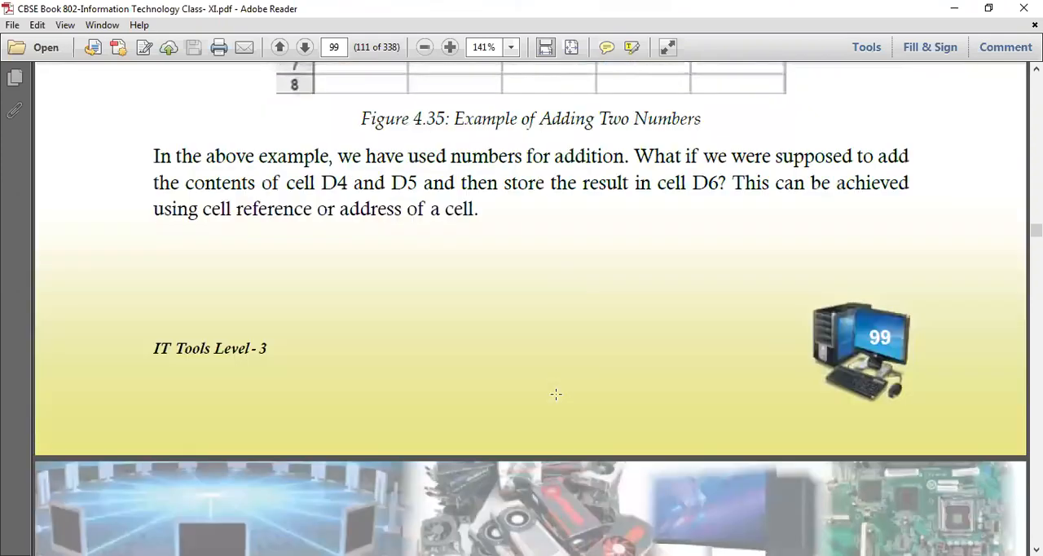
scroll(556, 393, down, 9)
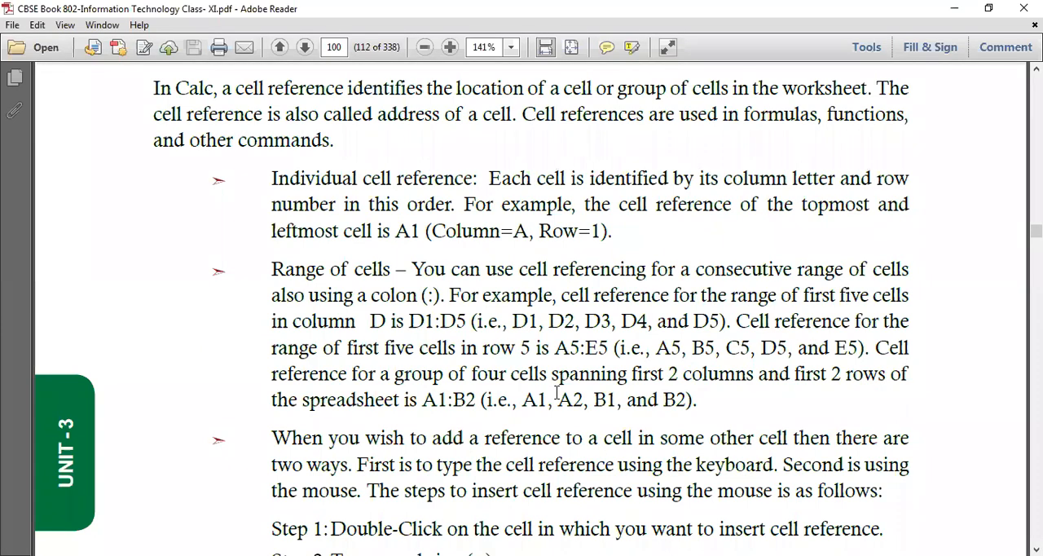
scroll(552, 402, down, 5)
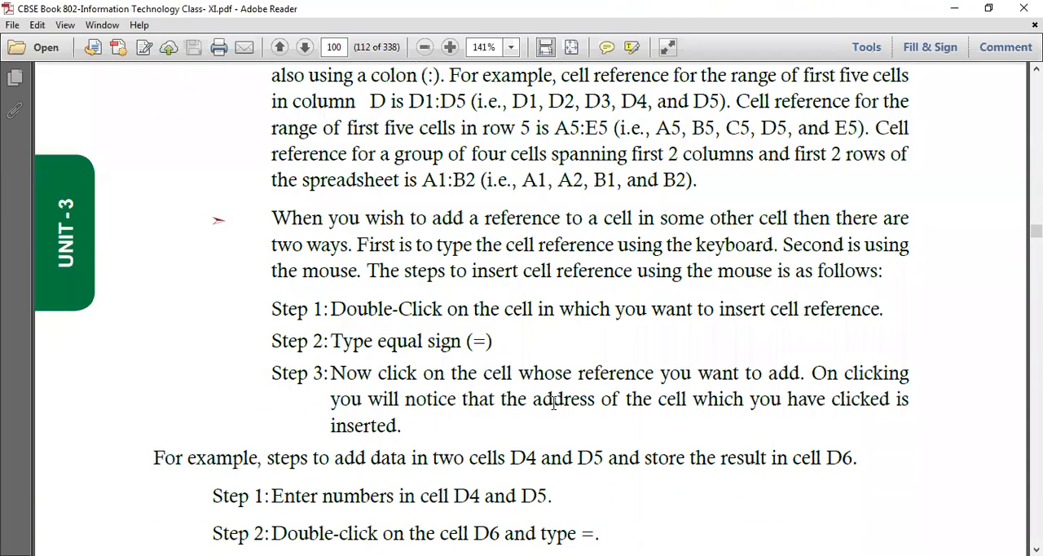
scroll(554, 403, down, 3)
scroll(642, 438, down, 2)
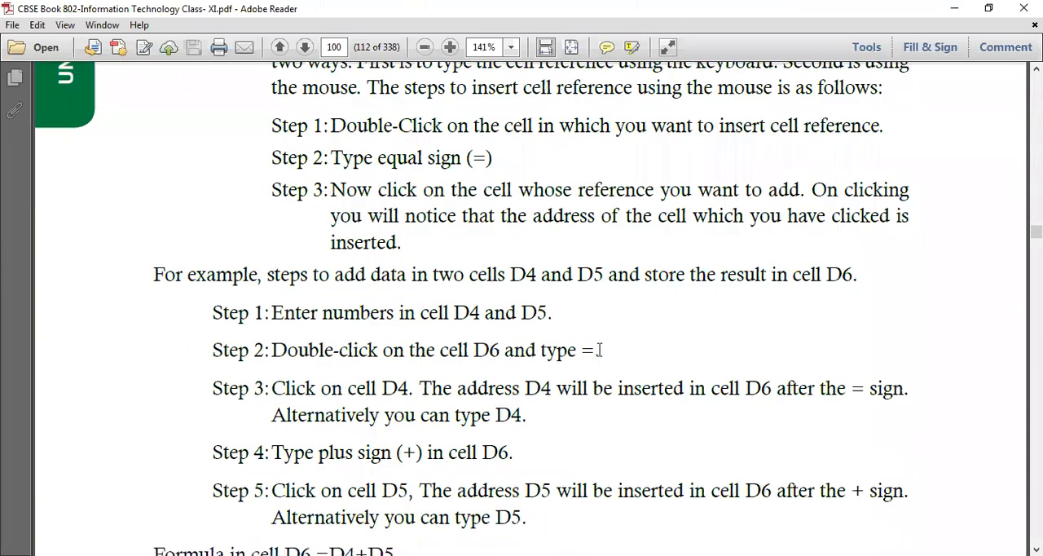
double_click(590, 349)
scroll(589, 416, down, 2)
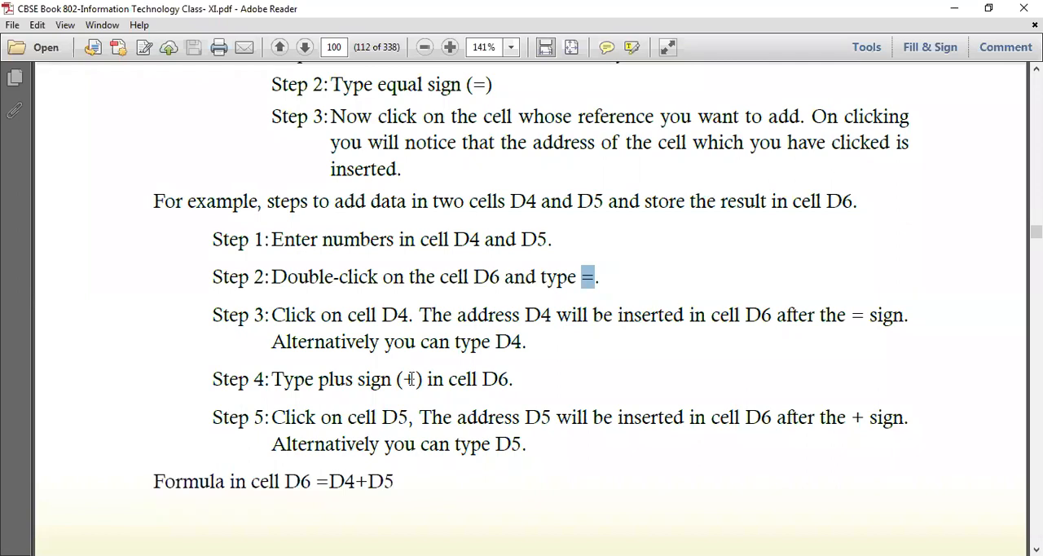
Switch to the 11.ods spreadsheet in OpenOffice Calc and check the contents of cells D1, D2 and D3.
click(594, 417)
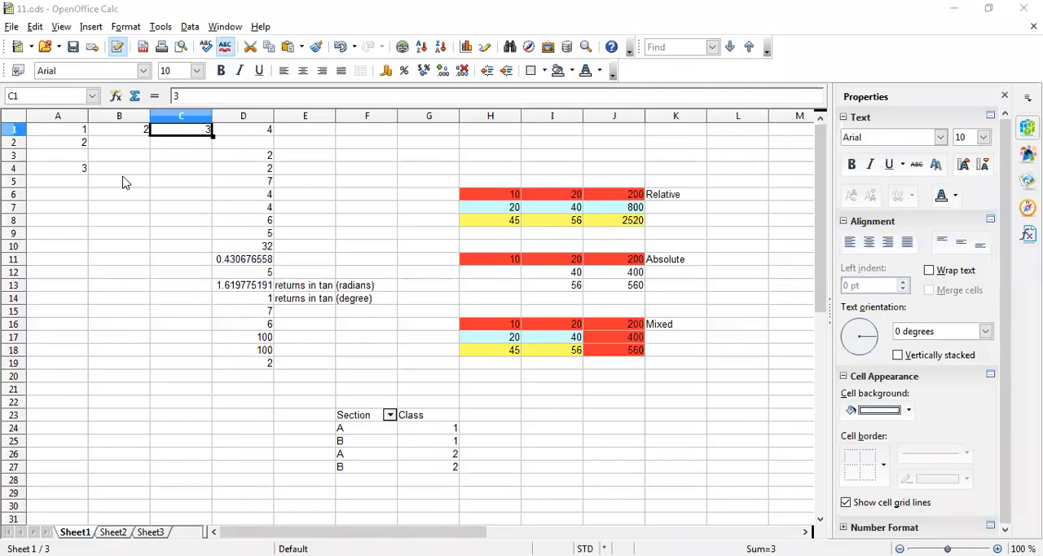
click(124, 182)
click(258, 130)
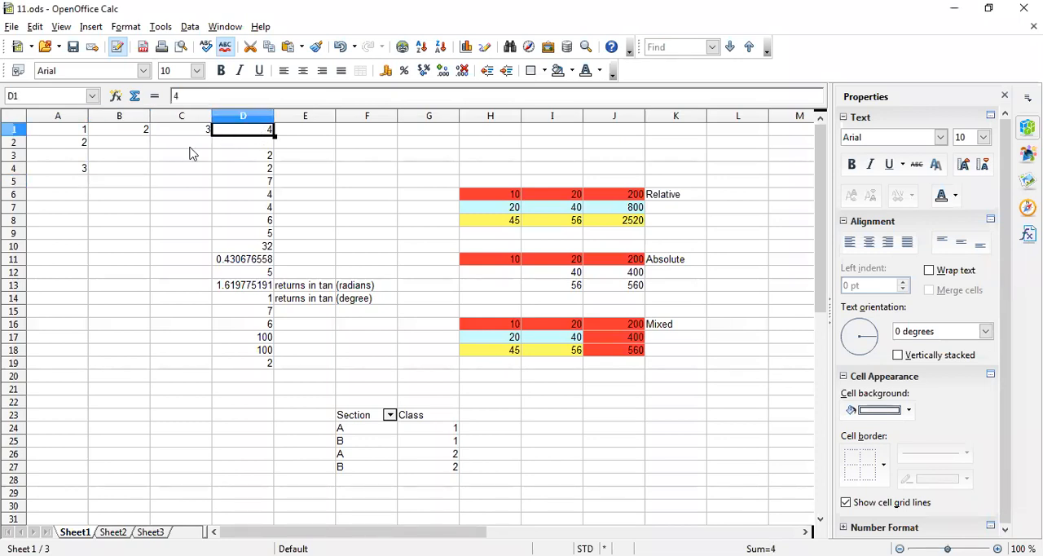
click(85, 171)
click(264, 145)
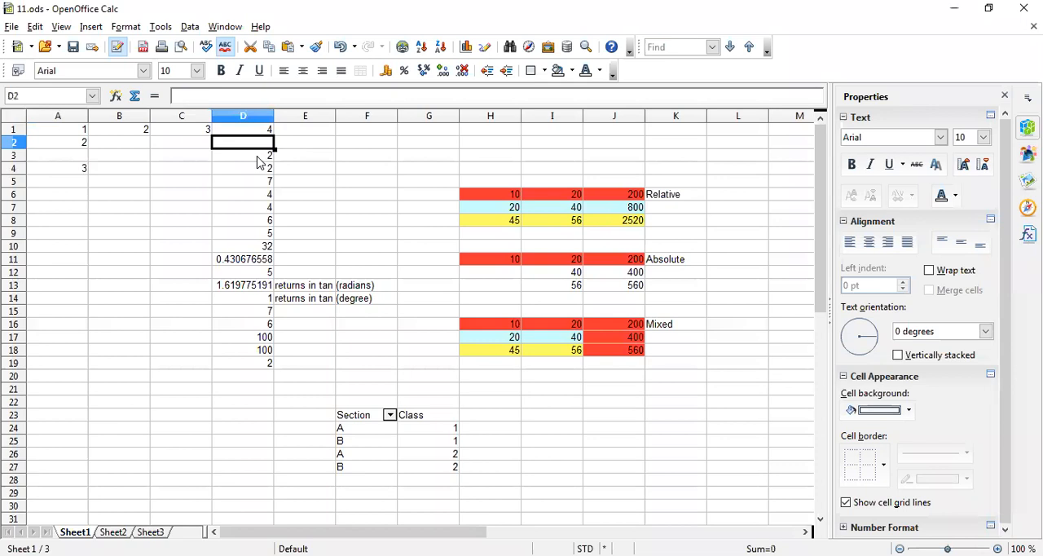
click(257, 158)
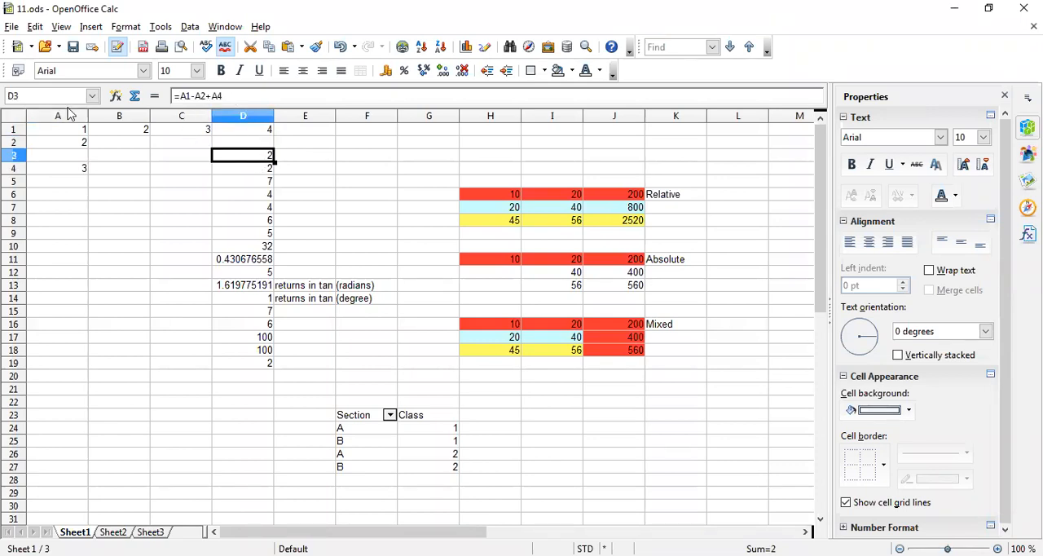
Set the font size of the entire sheet to 14 and select cell D3.
click(18, 115)
click(197, 71)
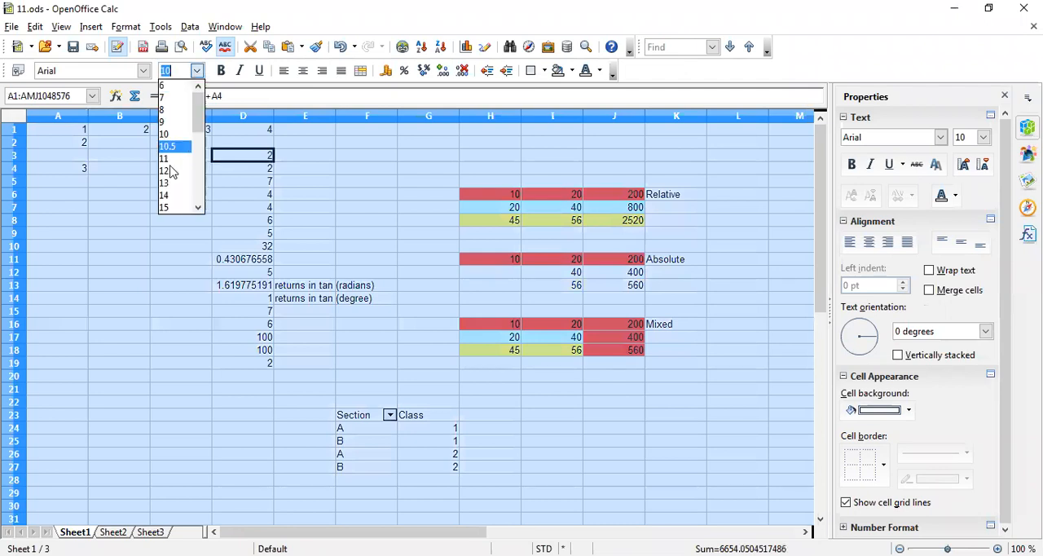
click(174, 196)
click(264, 171)
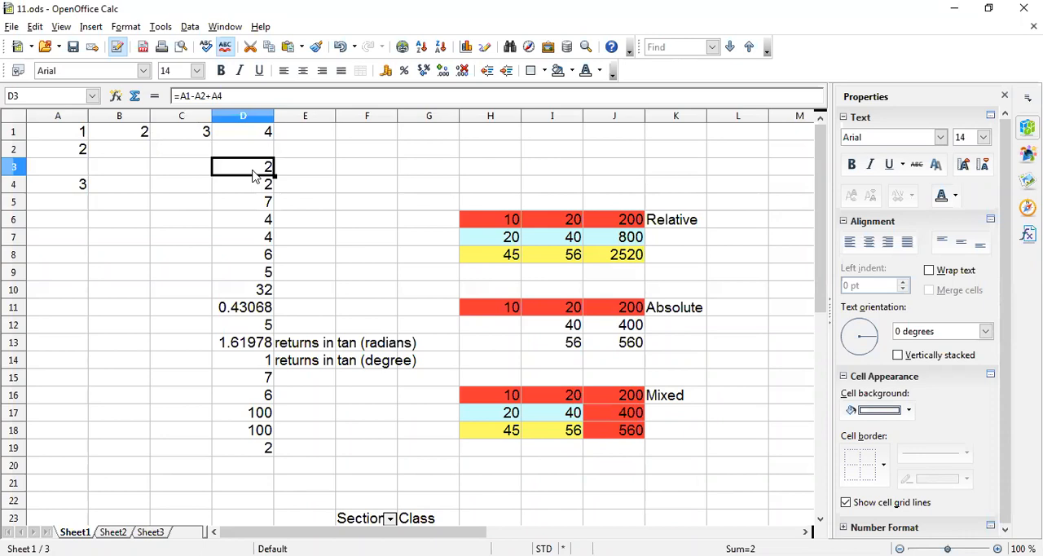
Enter the formula =1+2+3 in cell B6 and reselect the cell to show its formula.
click(122, 227)
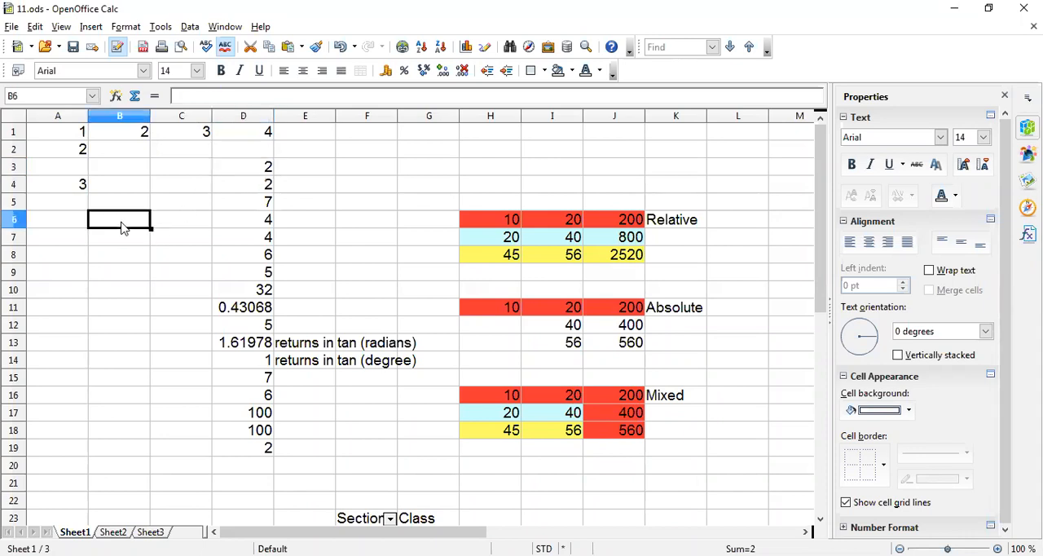
text(=)
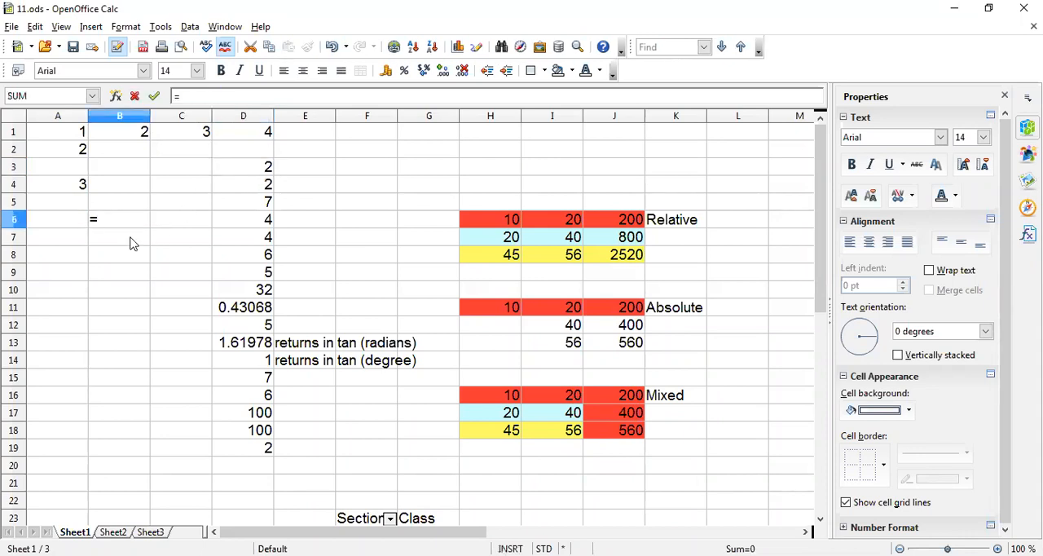
text(1+2+3)
key(Return)
click(121, 225)
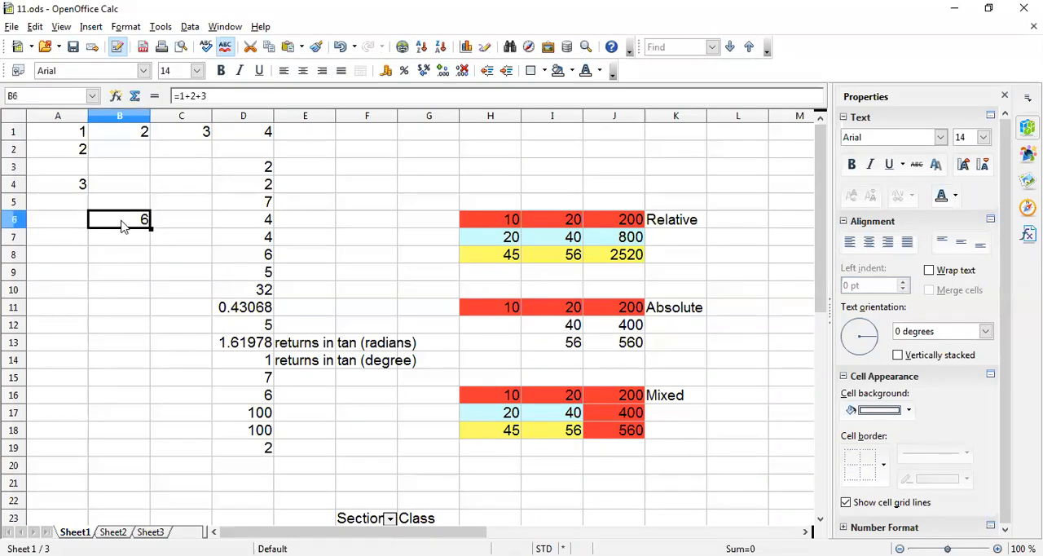
Compare cell B6 with the formula in D3, highlighting D3's A1-A2 references, and leave the formula as it is.
click(258, 167)
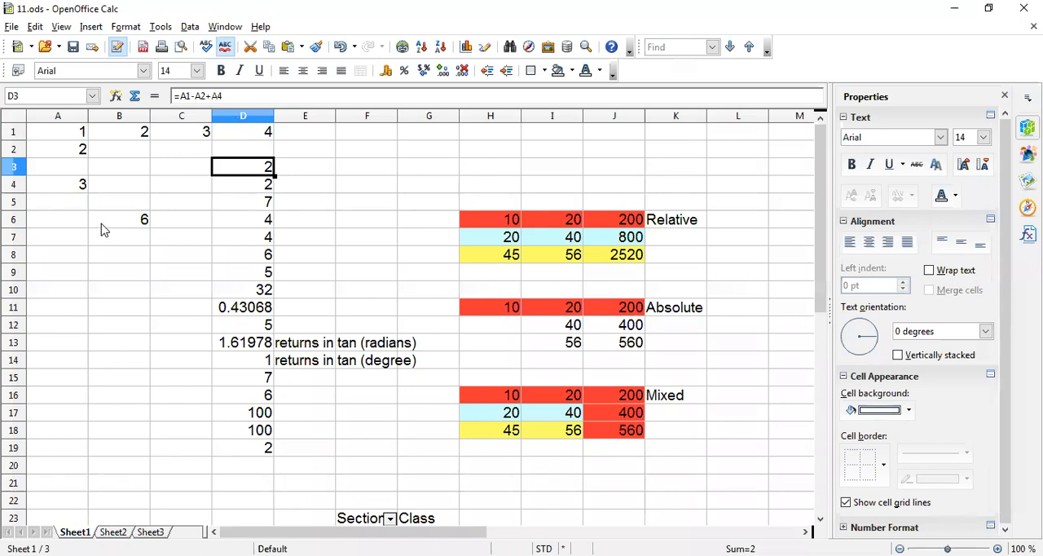
click(99, 226)
click(233, 186)
click(245, 171)
click(185, 96)
drag(181, 96, 209, 97)
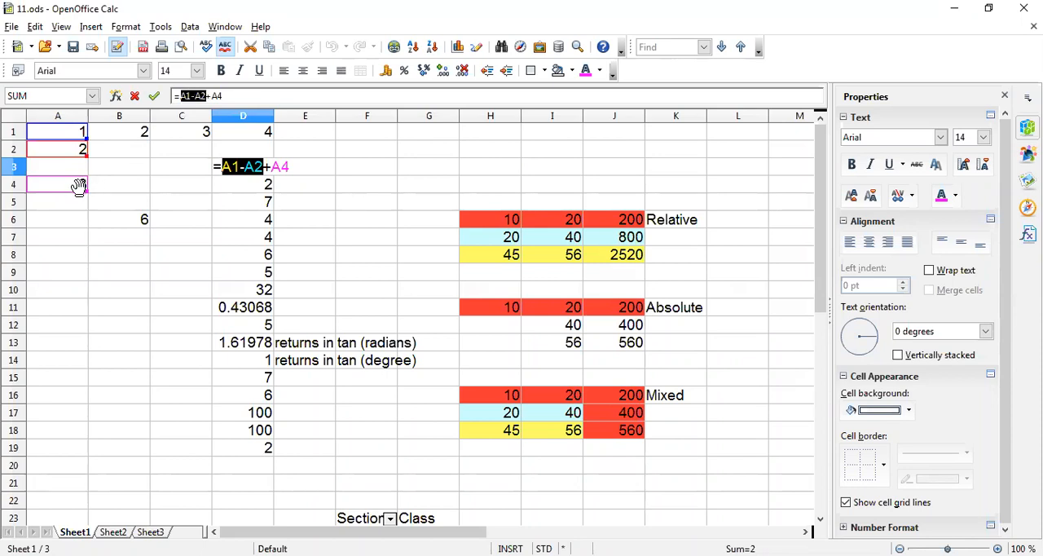
key(Return)
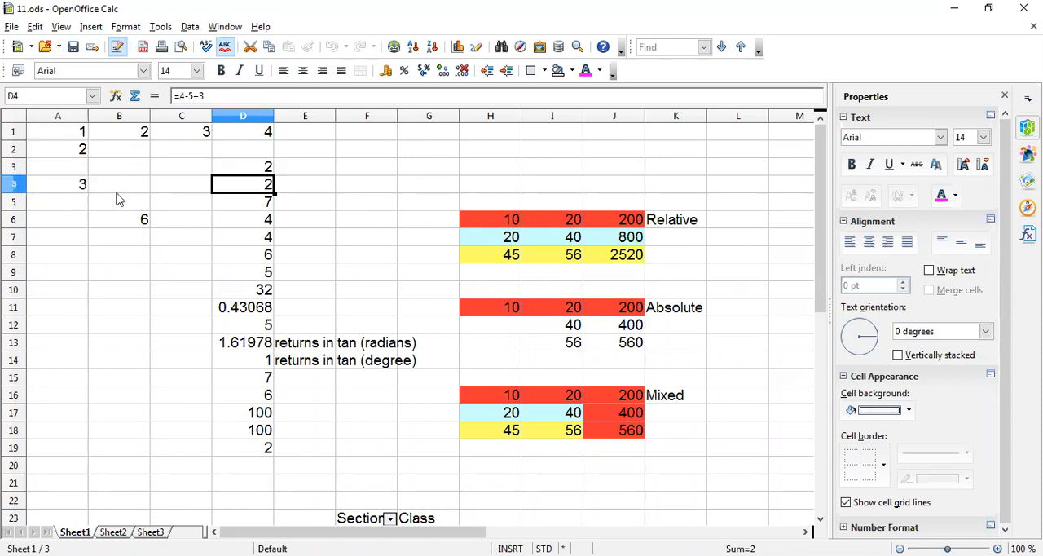
Inspect the formulas in D3 and D4, opening D4 to view its constants and closing it without changes.
click(258, 171)
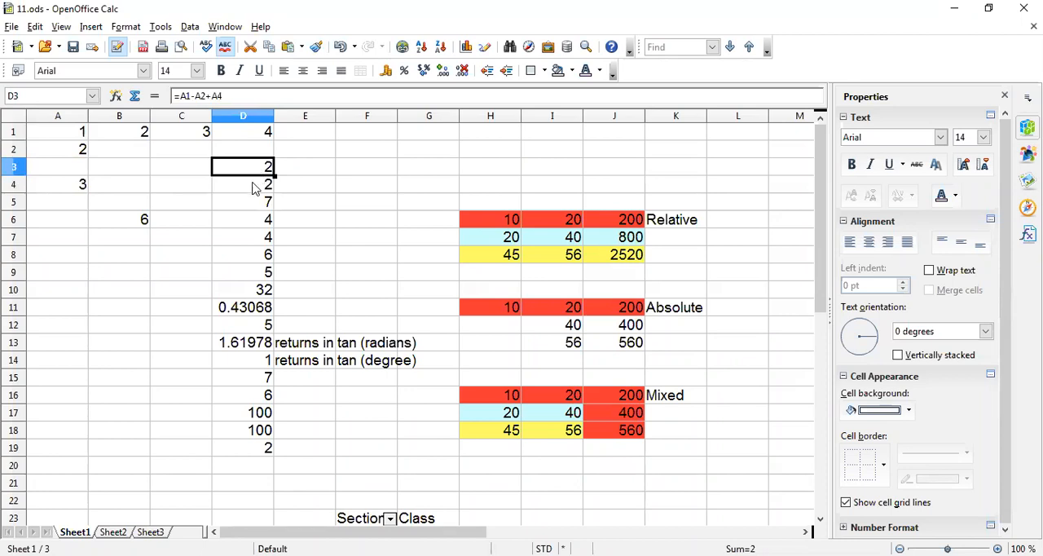
click(254, 187)
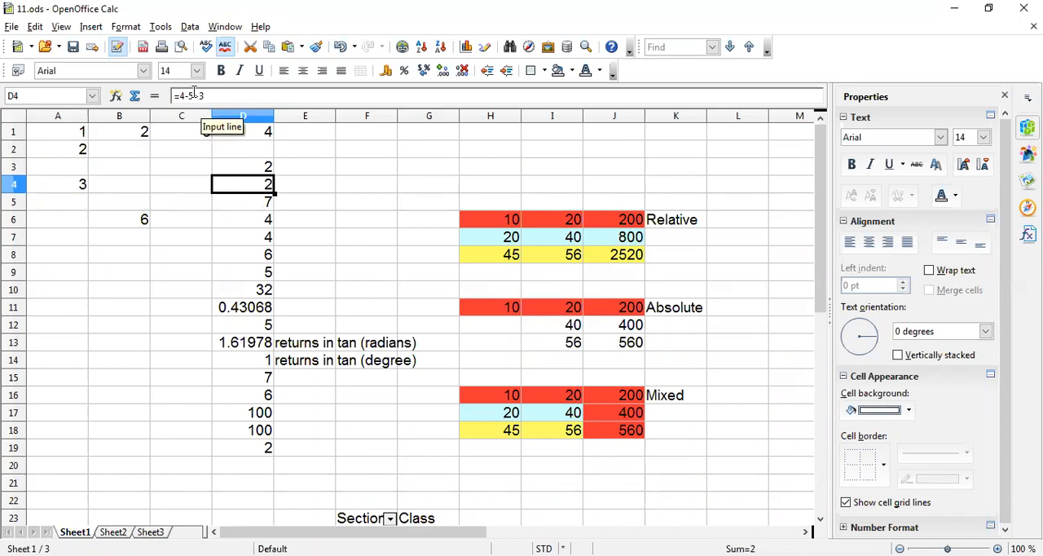
double_click(238, 185)
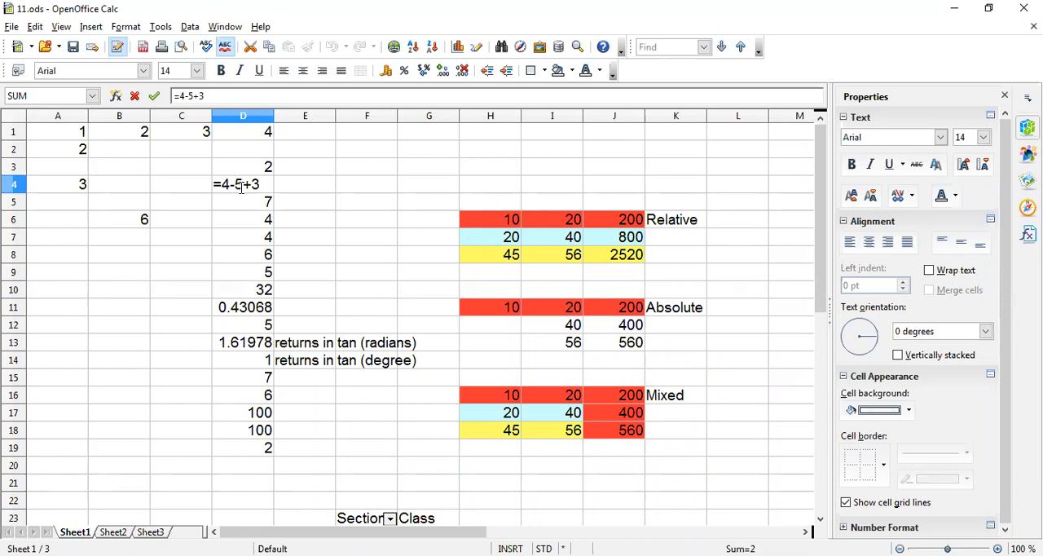
key(Return)
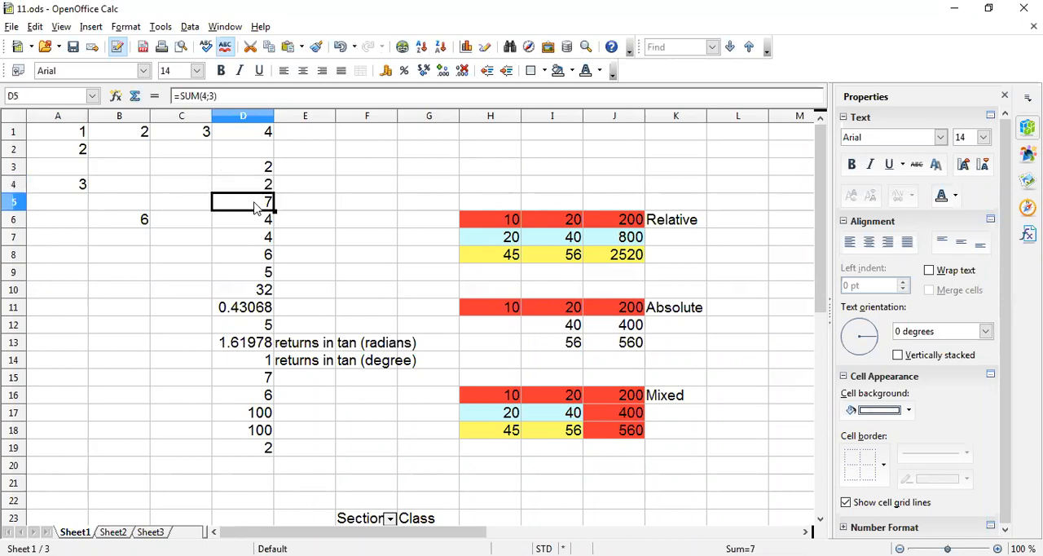
Examine the SUM formulas in cells D5, D6 and D7 one after another, leaving each without changes.
click(229, 96)
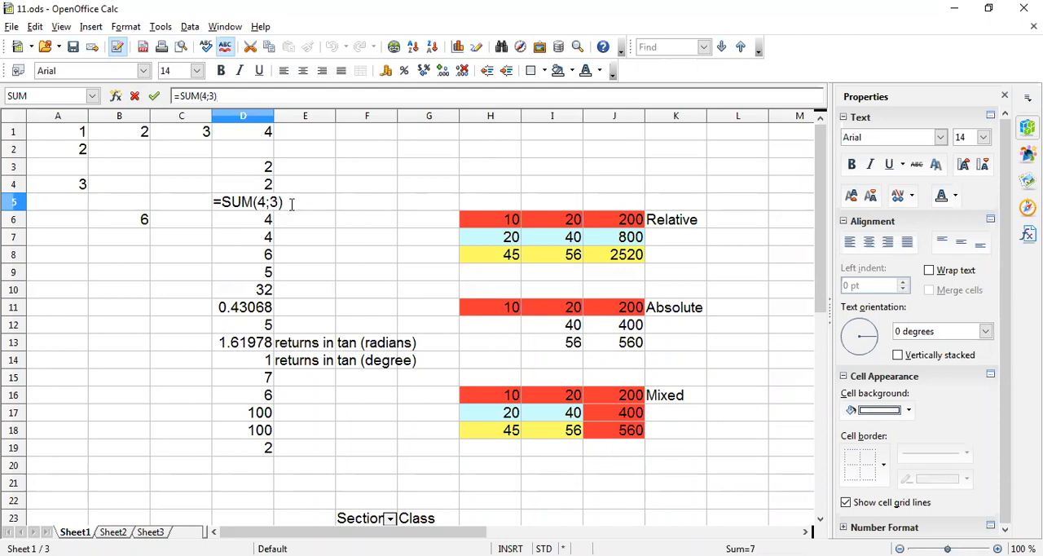
key(Return)
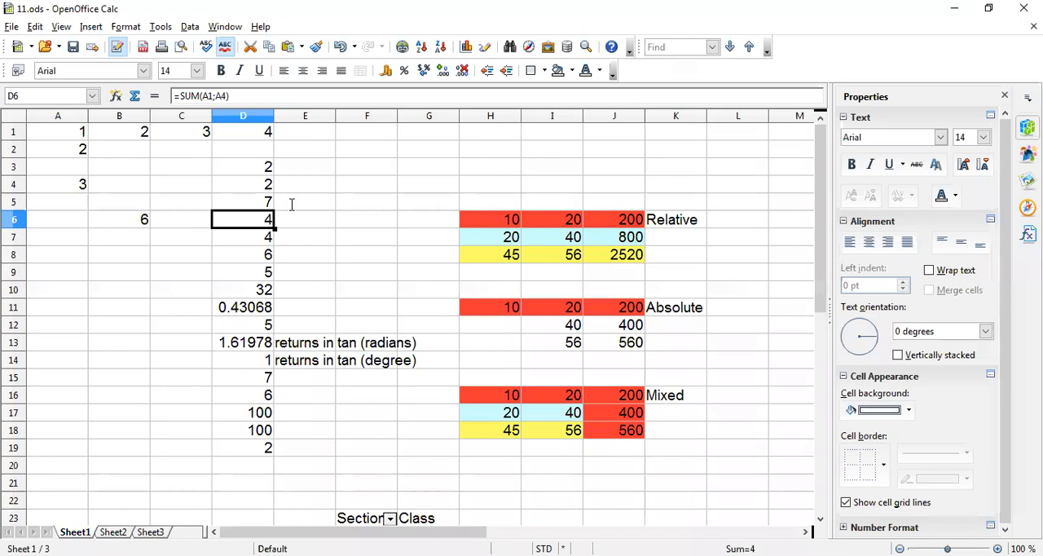
double_click(242, 223)
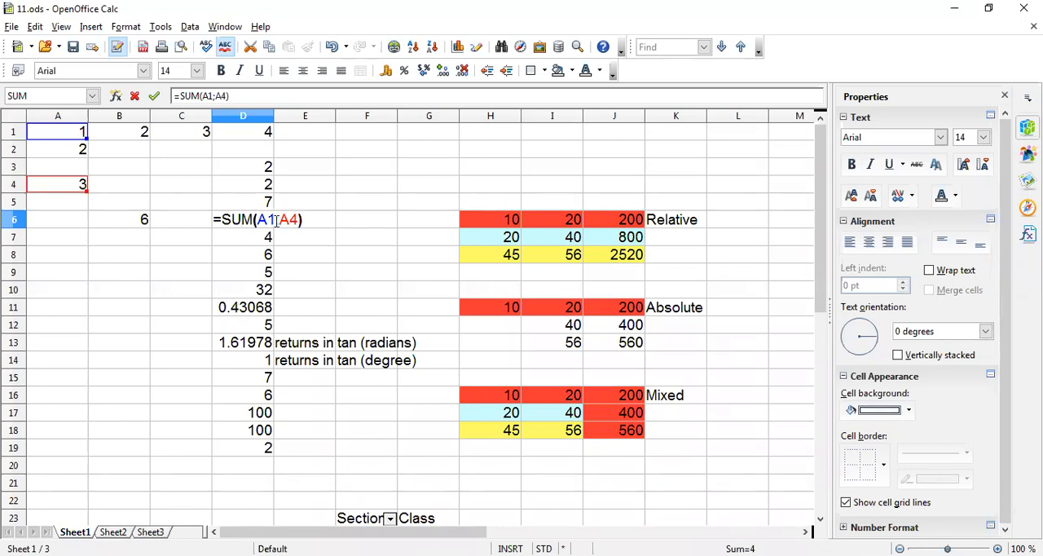
key(Return)
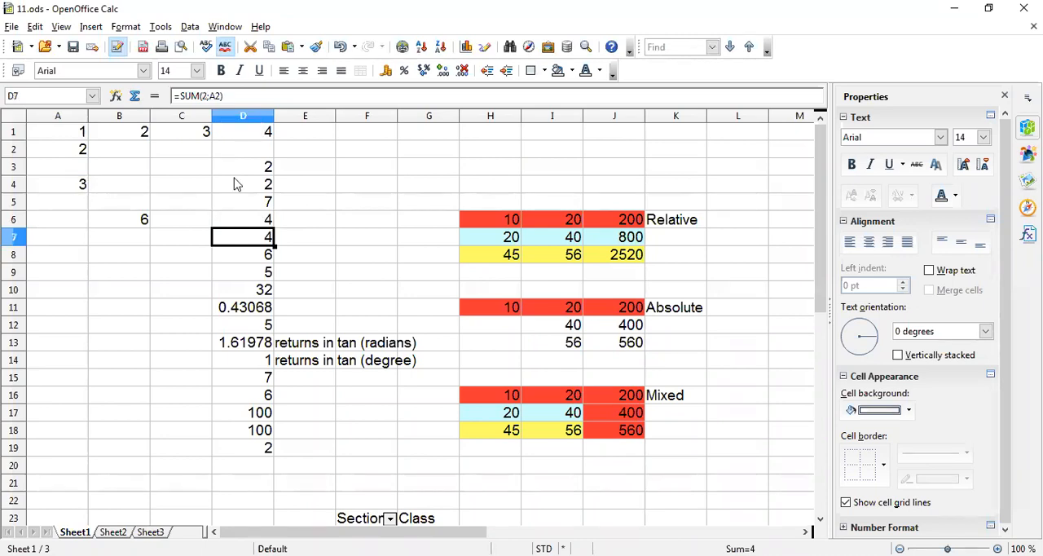
double_click(242, 238)
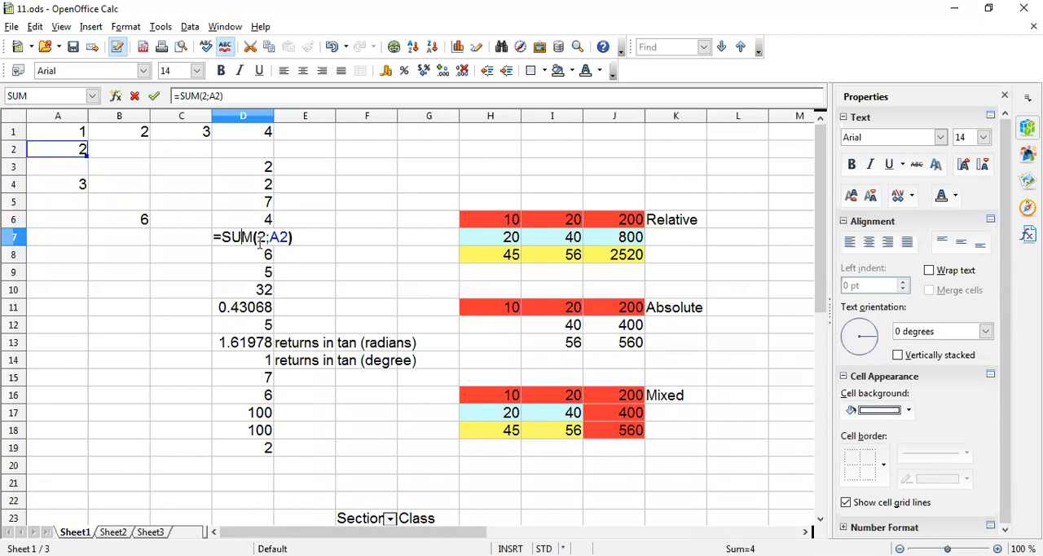
key(Return)
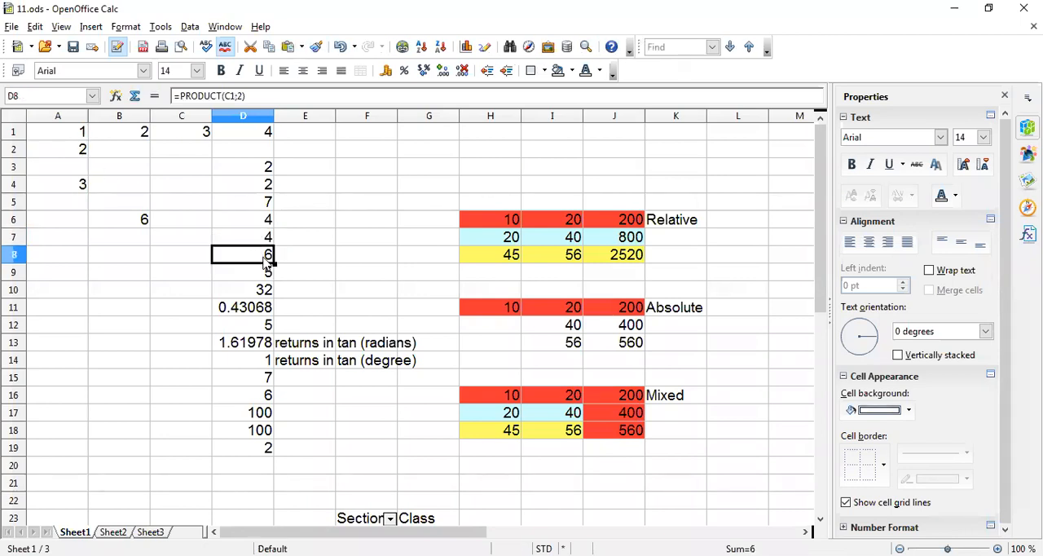
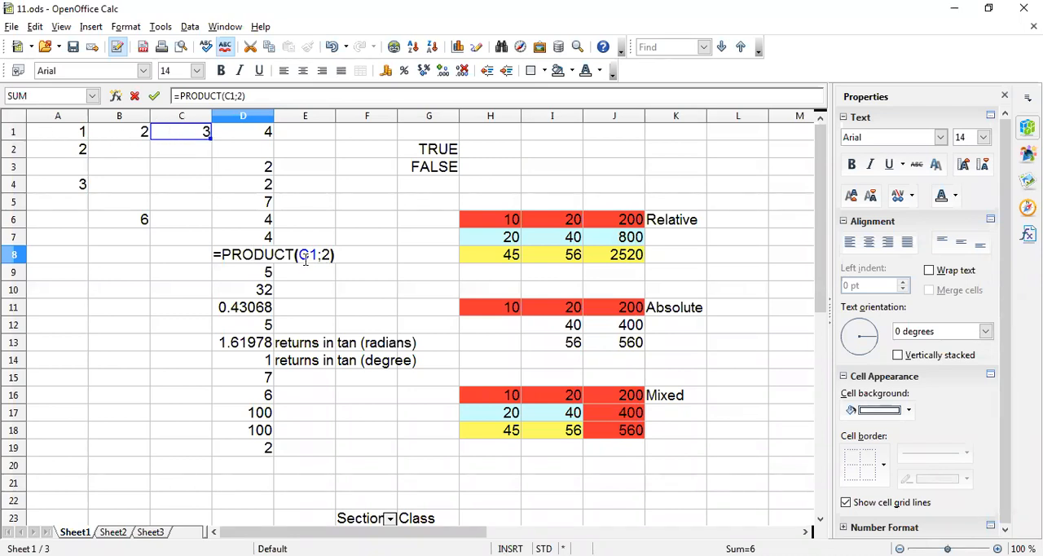
Examine the PRODUCT formula in cell D8, dismissing the Chart Wizard and closing the cell without editing.
key(Return)
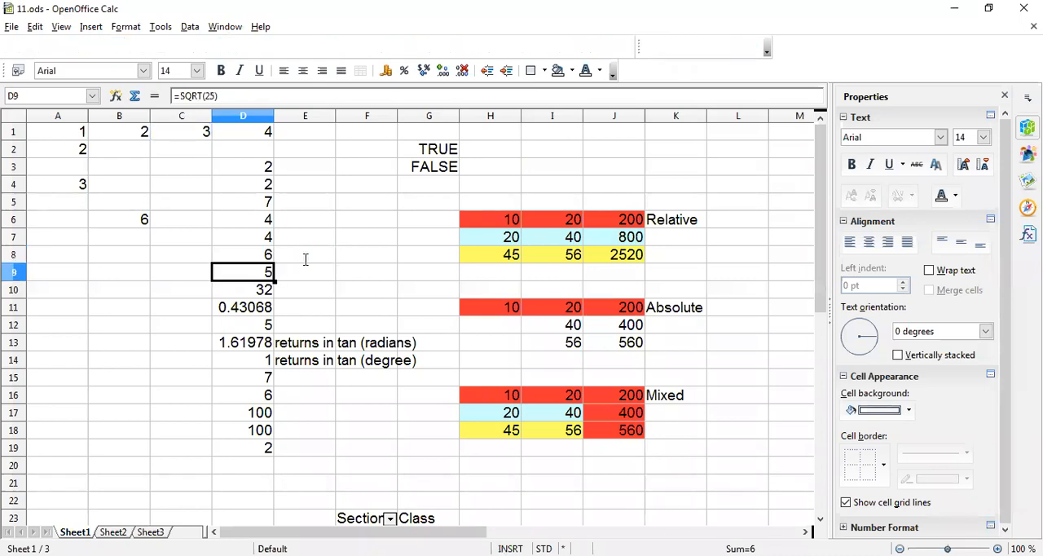
click(252, 261)
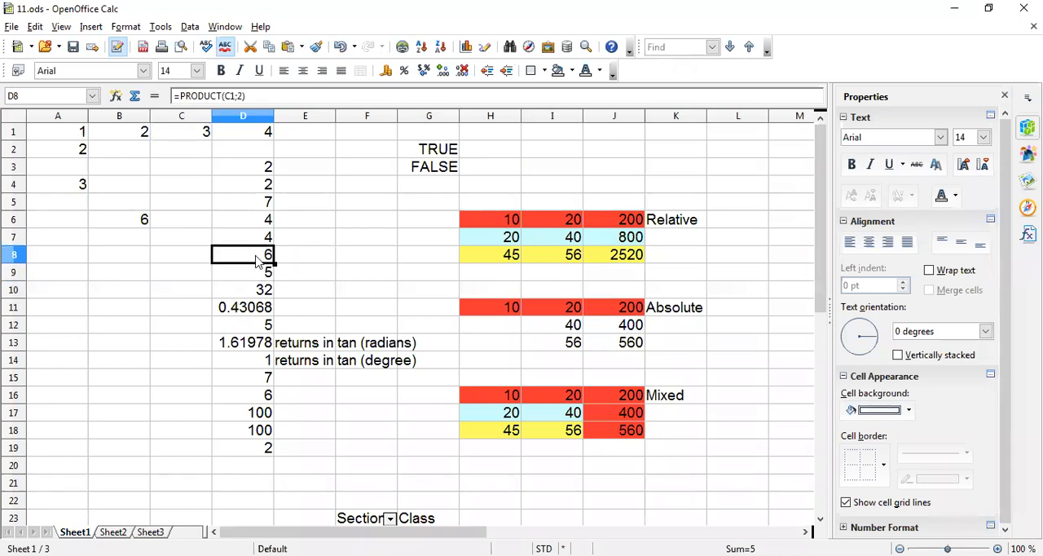
click(462, 46)
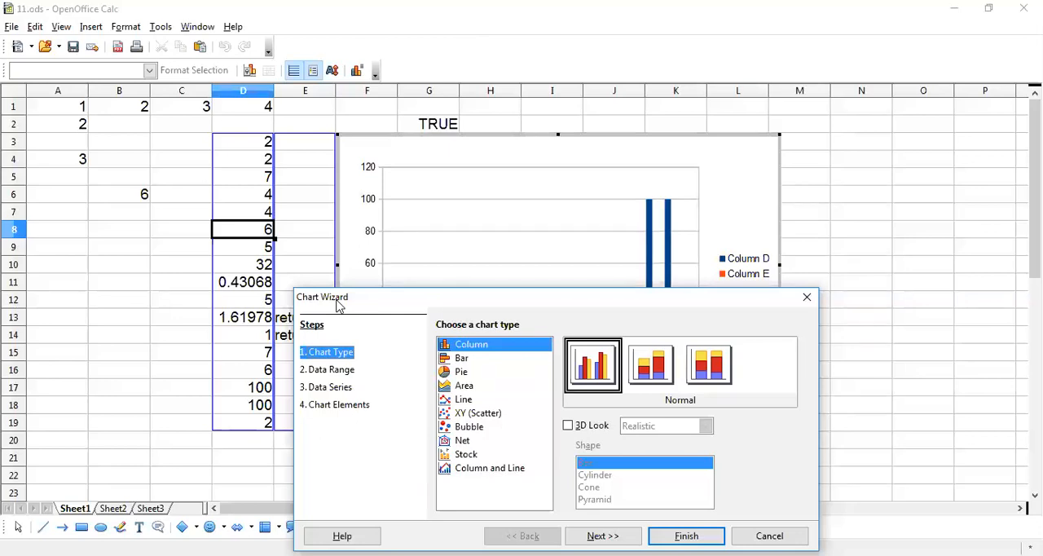
click(808, 298)
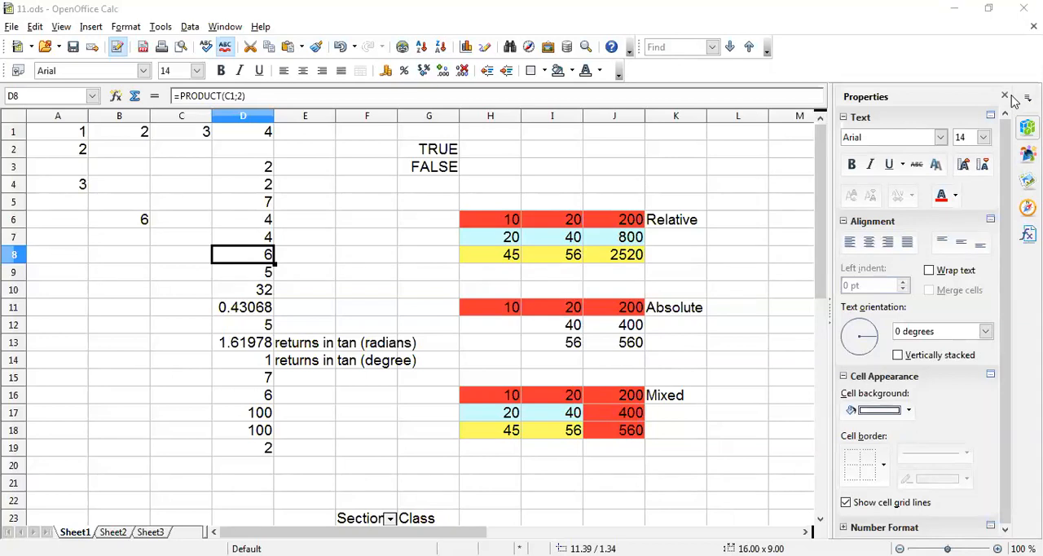
double_click(249, 263)
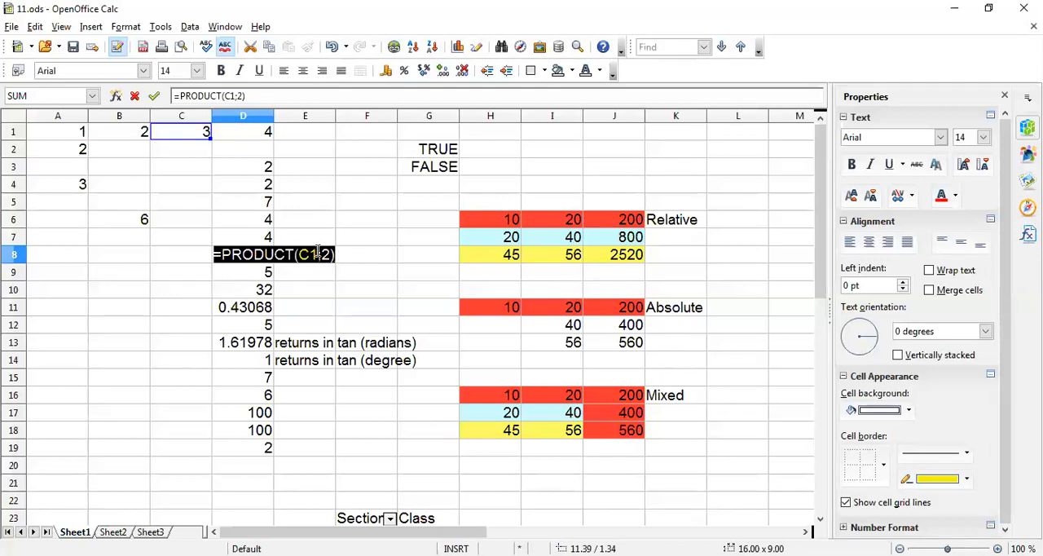
key(Return)
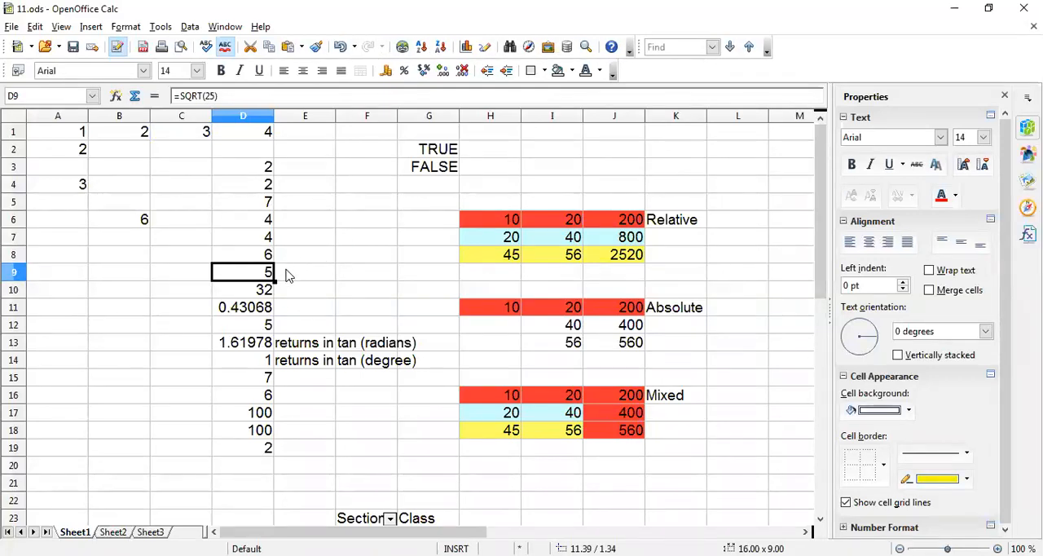
Examine the SQRT, POWER and LOG formulas in cells D9, D10 and D11 in turn, closing each without editing.
double_click(248, 277)
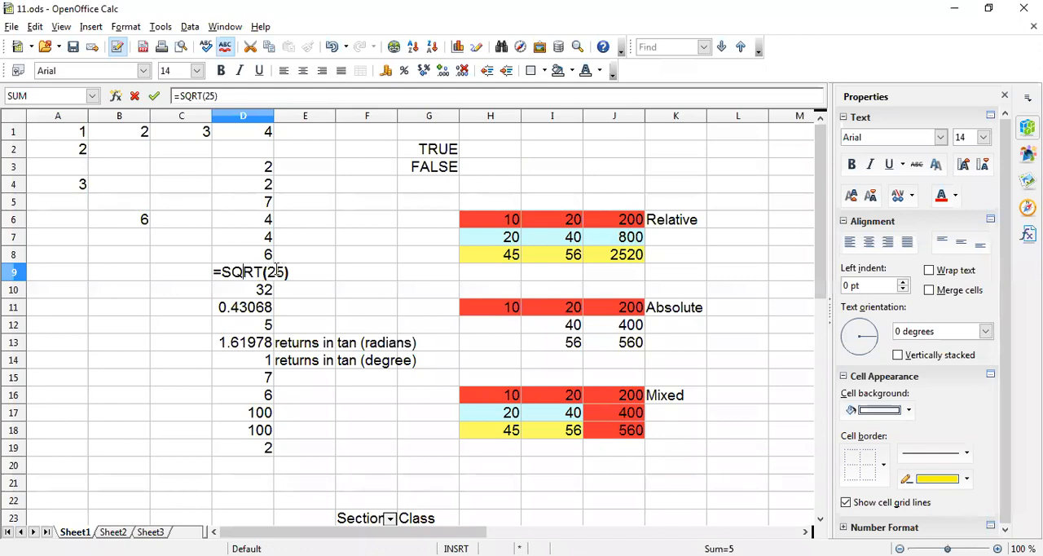
key(Return)
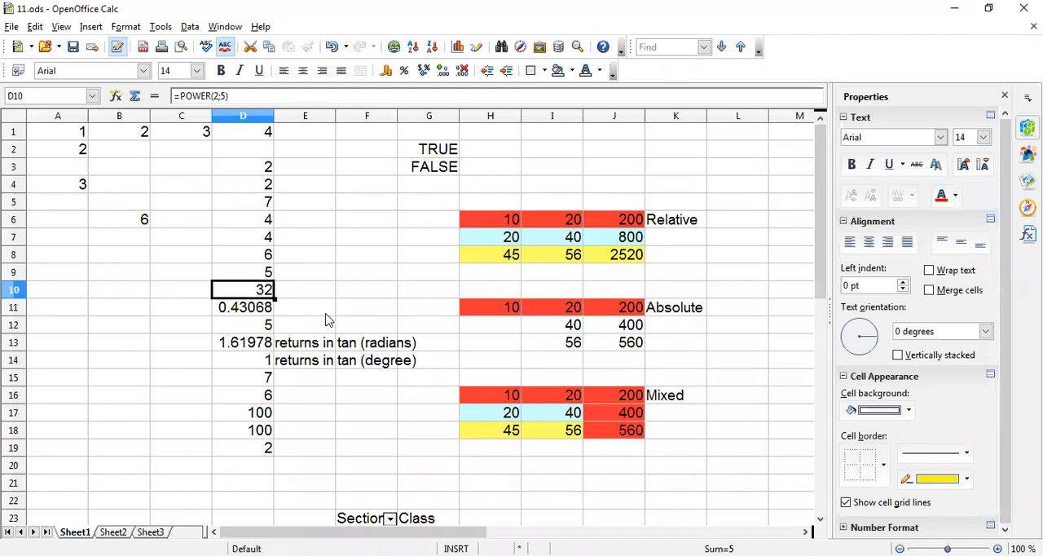
double_click(259, 292)
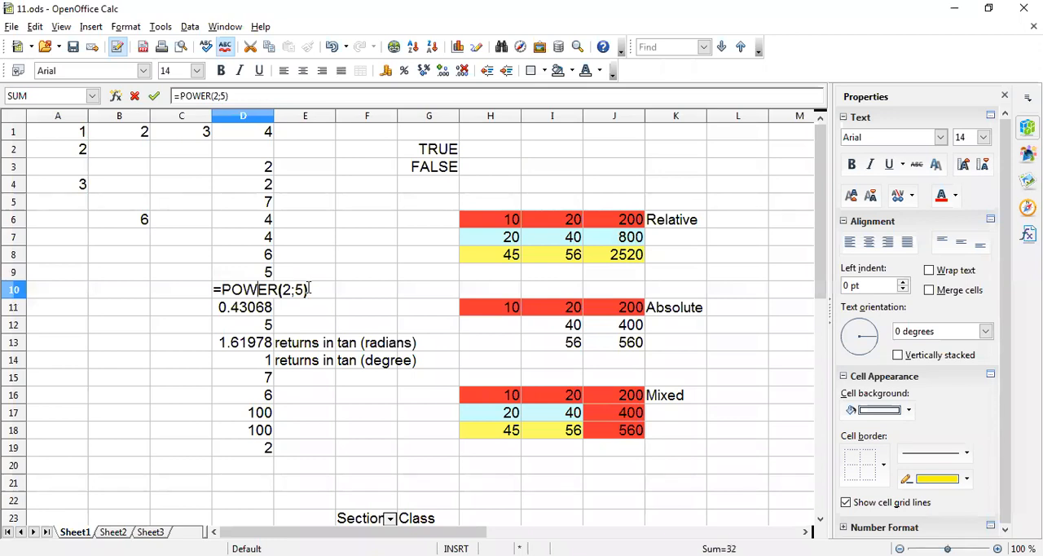
key(Return)
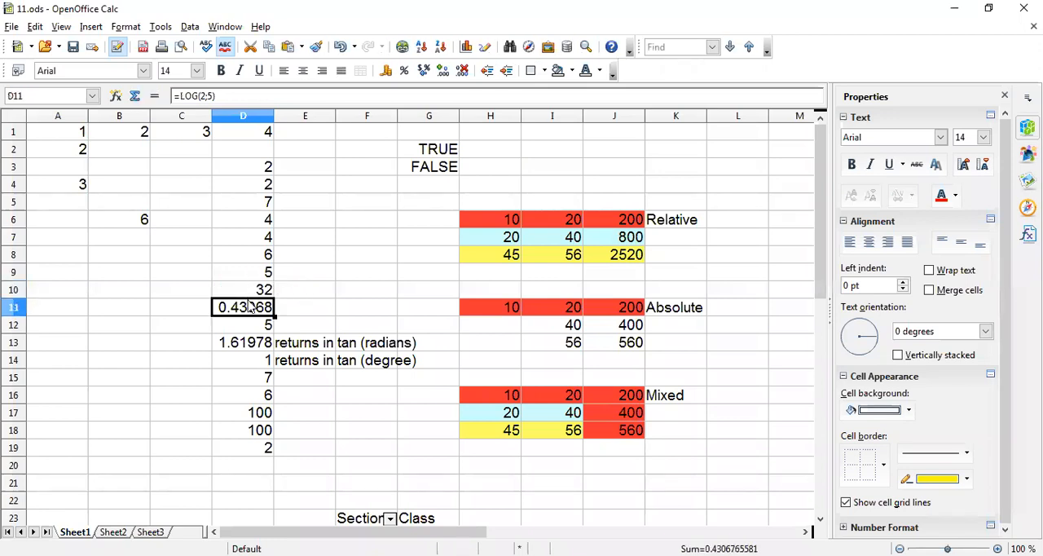
double_click(242, 307)
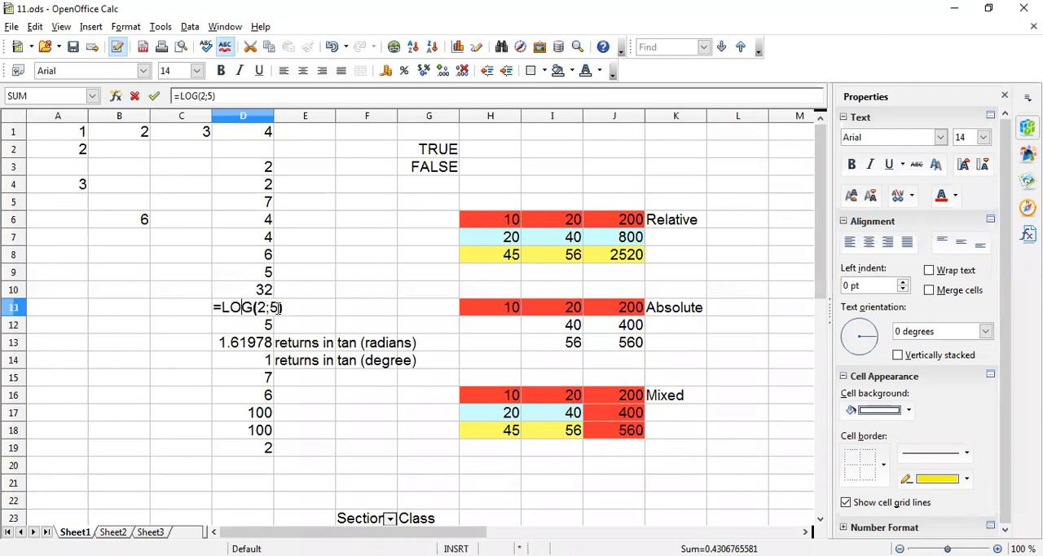
key(Return)
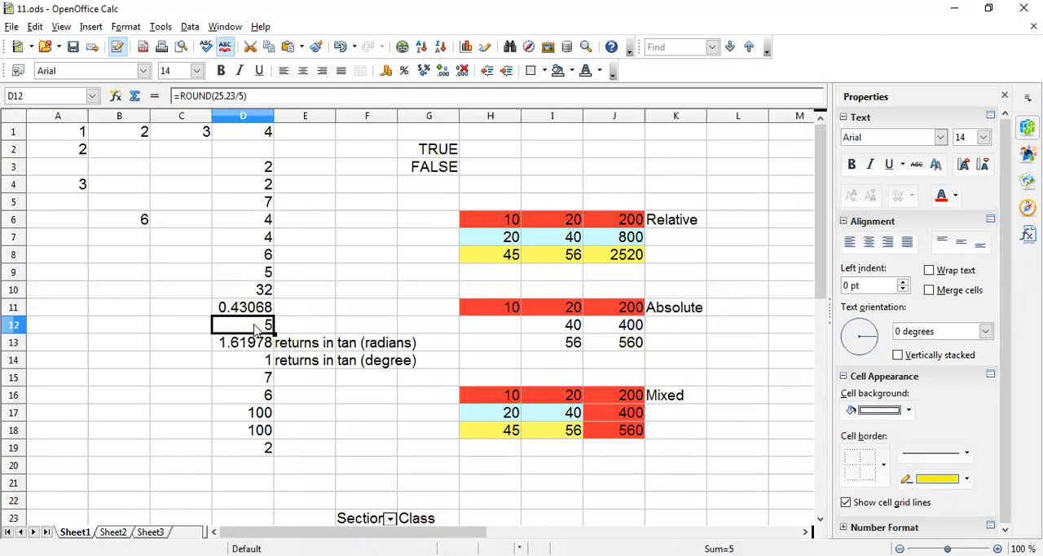
Inspect the ROUND formula in cell D12 and the TAN formula in D13, closing each without editing.
double_click(255, 327)
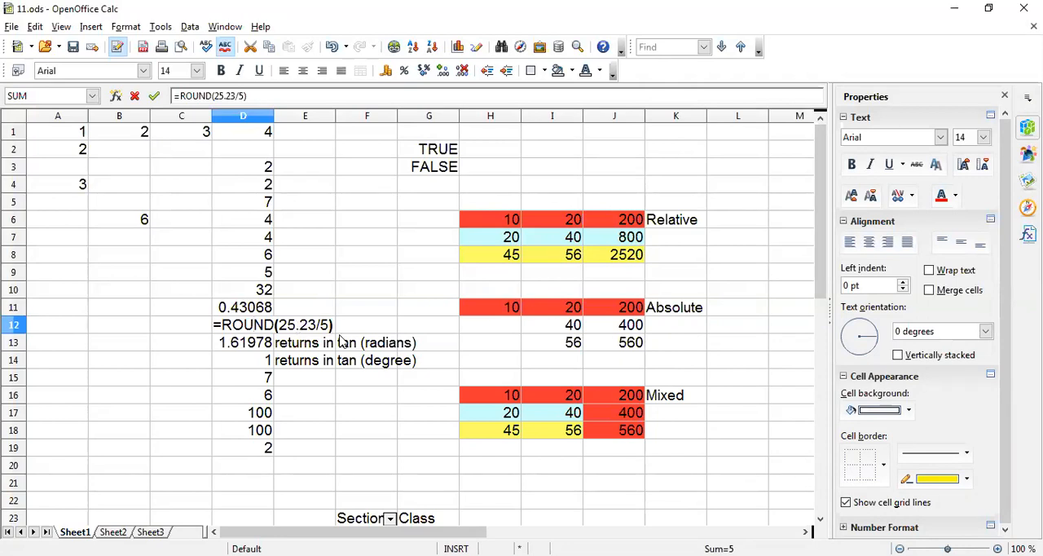
key(Return)
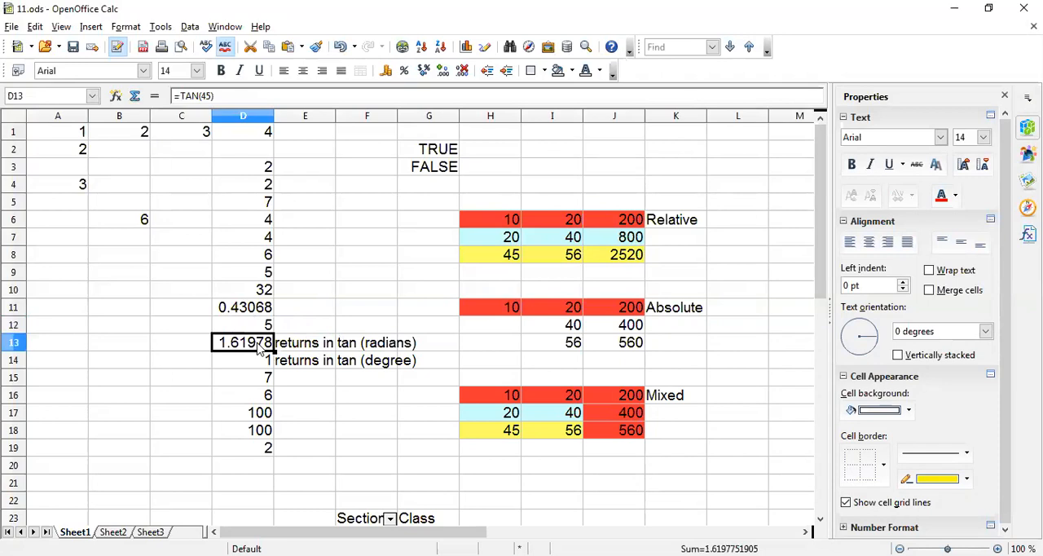
double_click(259, 346)
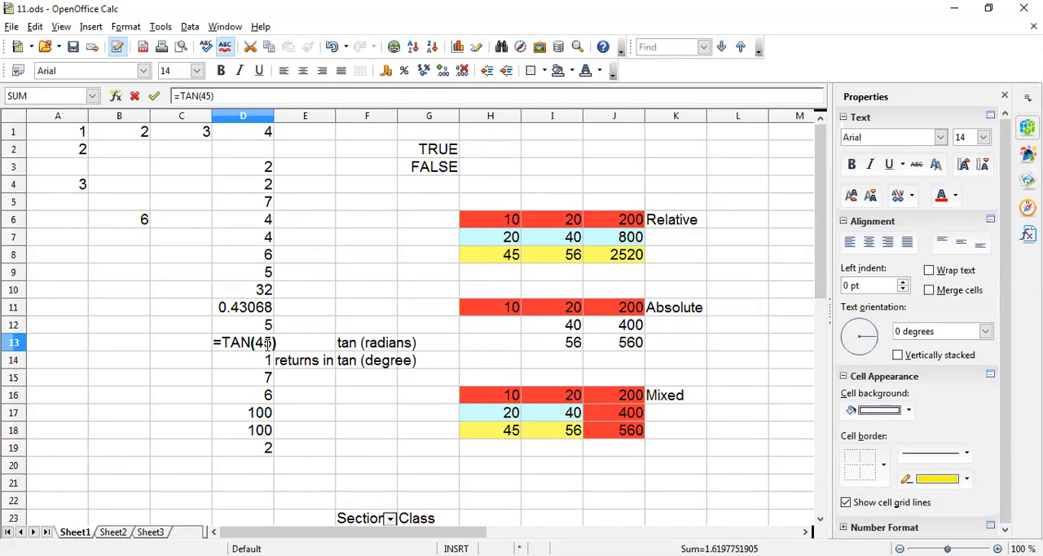
key(Return)
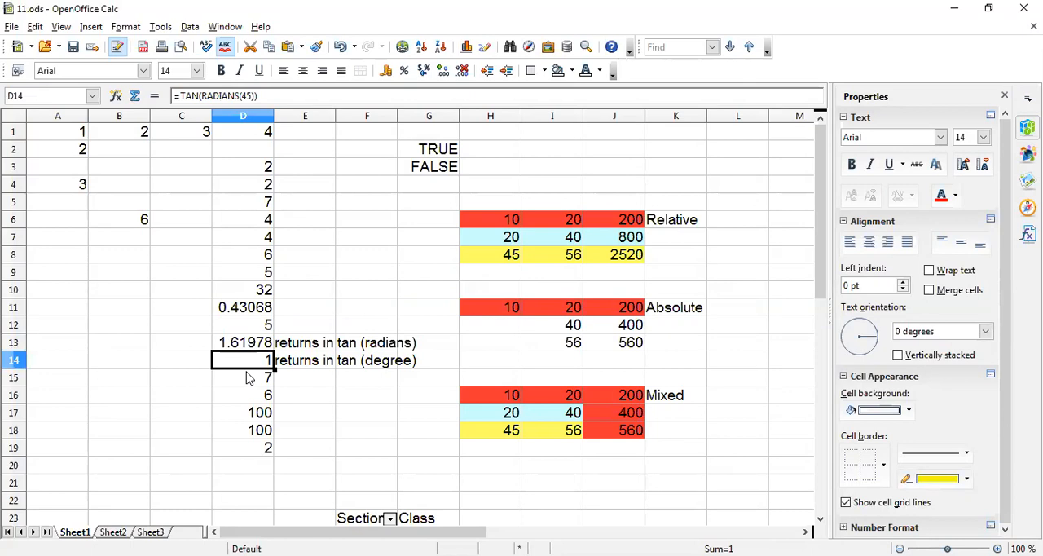
Study the TAN formula in cell D14, highlight its nested RADIANS(45) argument, and close the cell without editing.
double_click(254, 363)
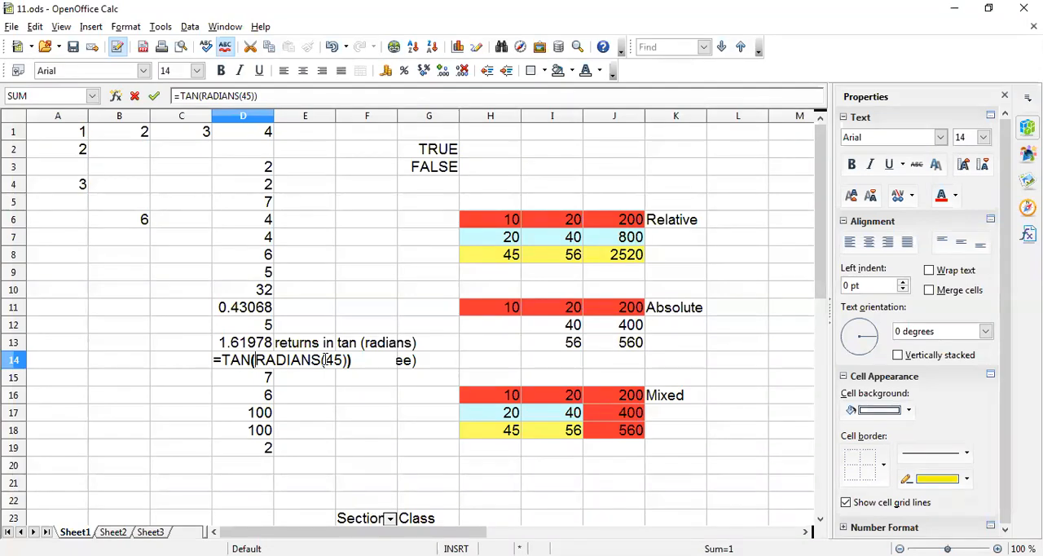
key(Return)
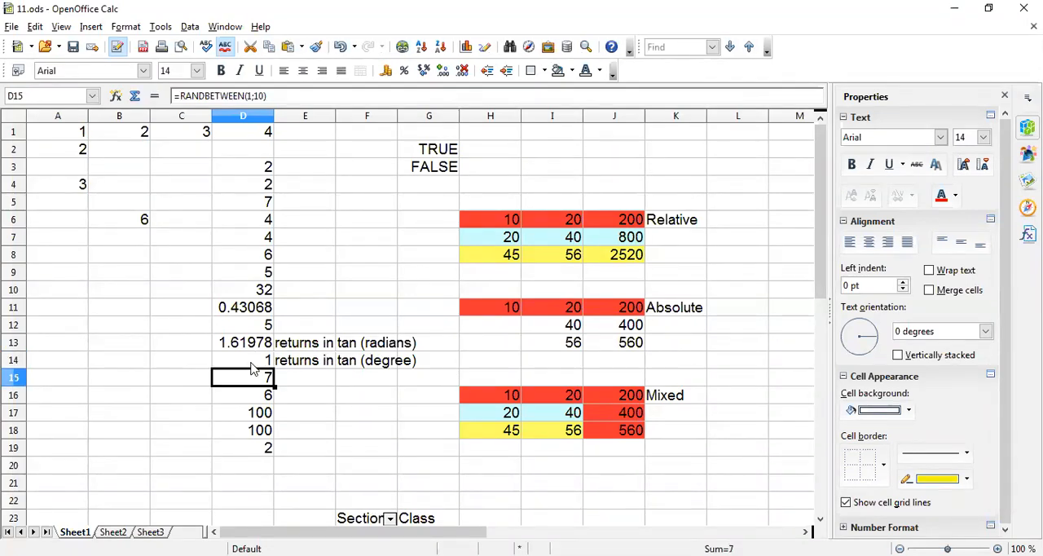
click(253, 368)
double_click(253, 368)
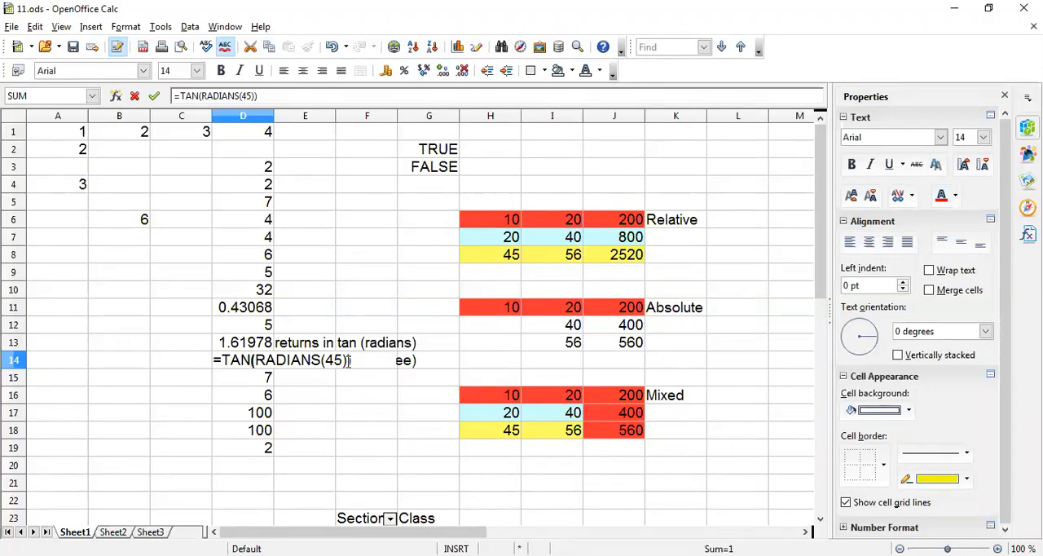
drag(255, 360, 348, 360)
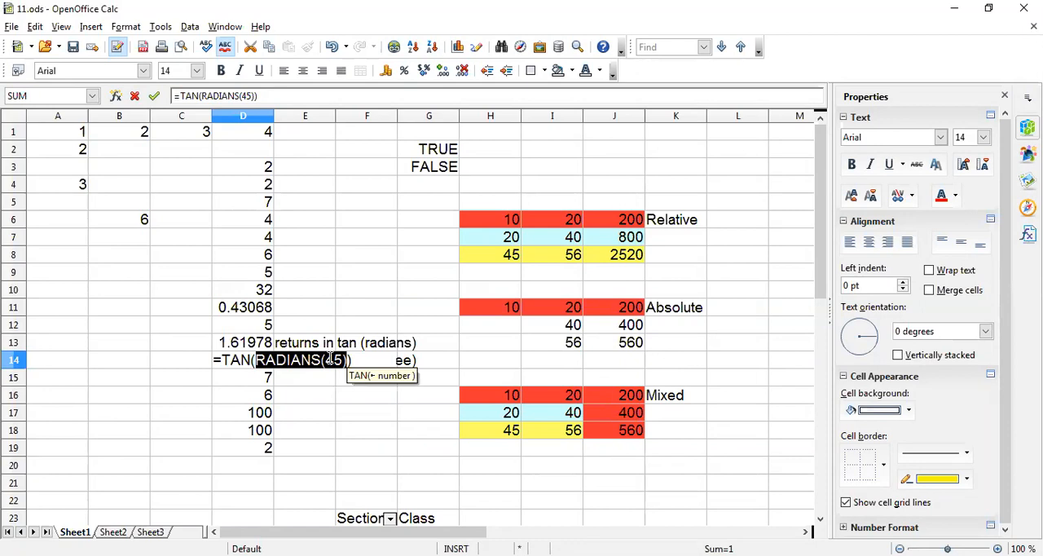
key(Return)
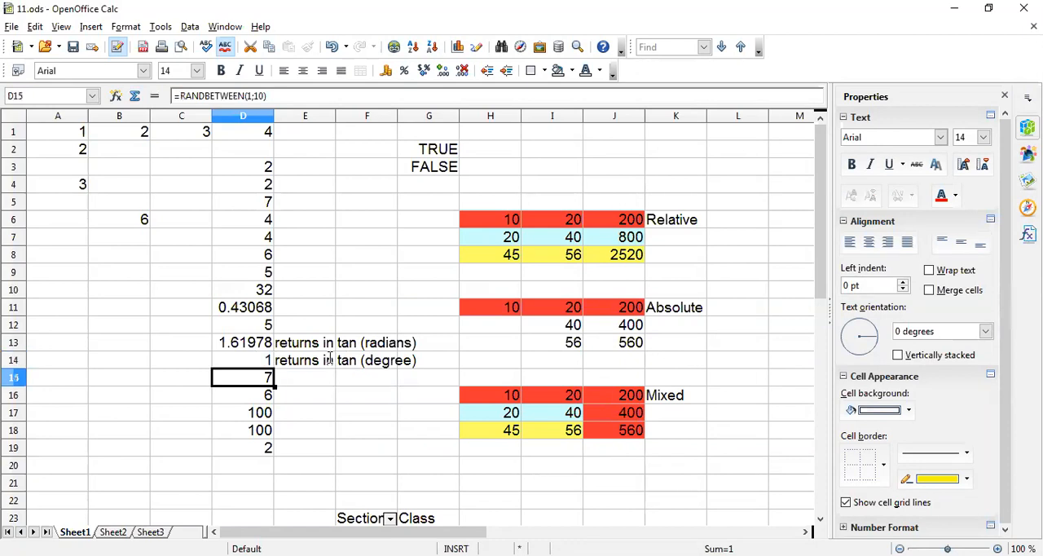
Examine the RANDBETWEEN formula in cell D15 and the QUOTIENT formula in D16, closing each without editing.
double_click(255, 377)
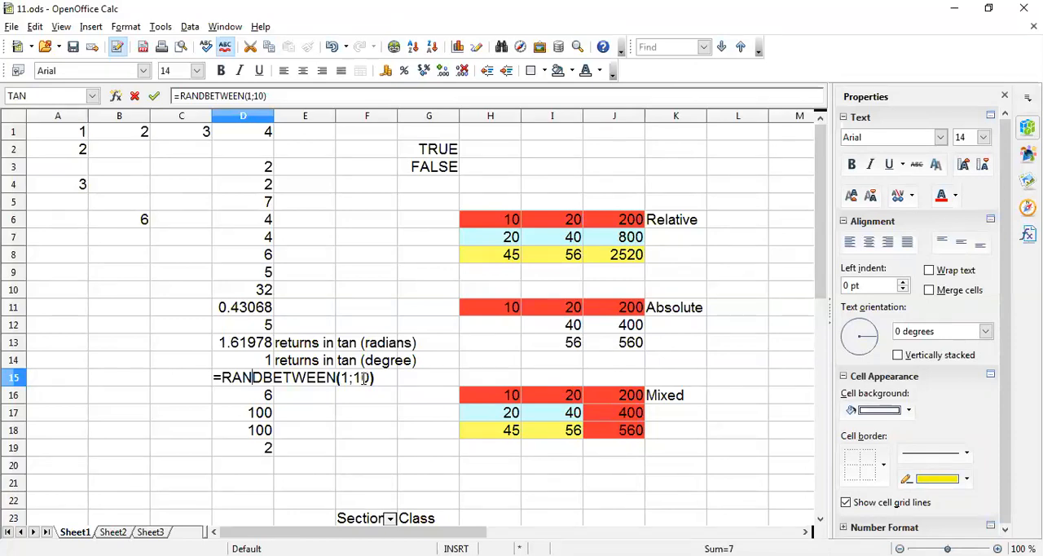
key(Return)
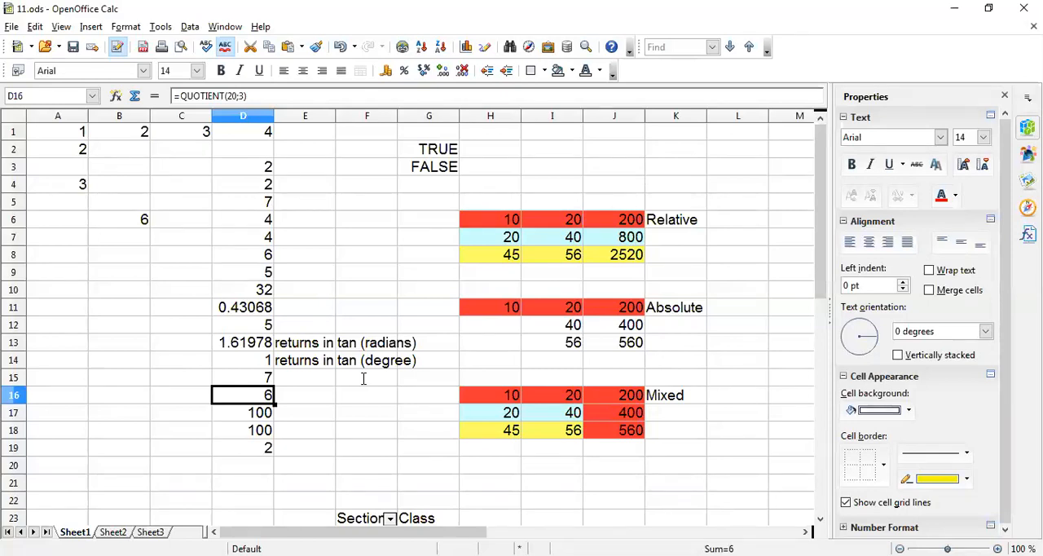
double_click(253, 394)
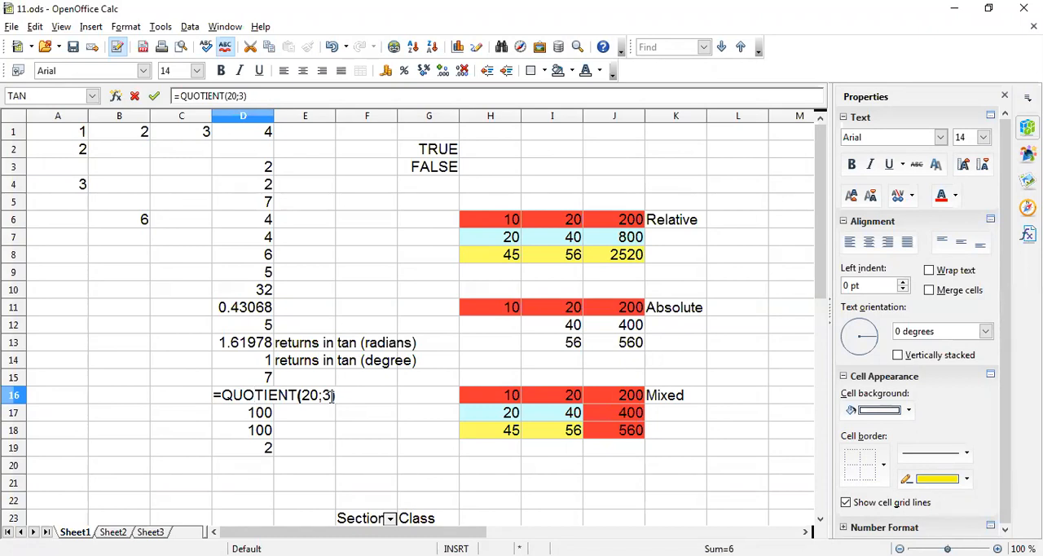
key(Return)
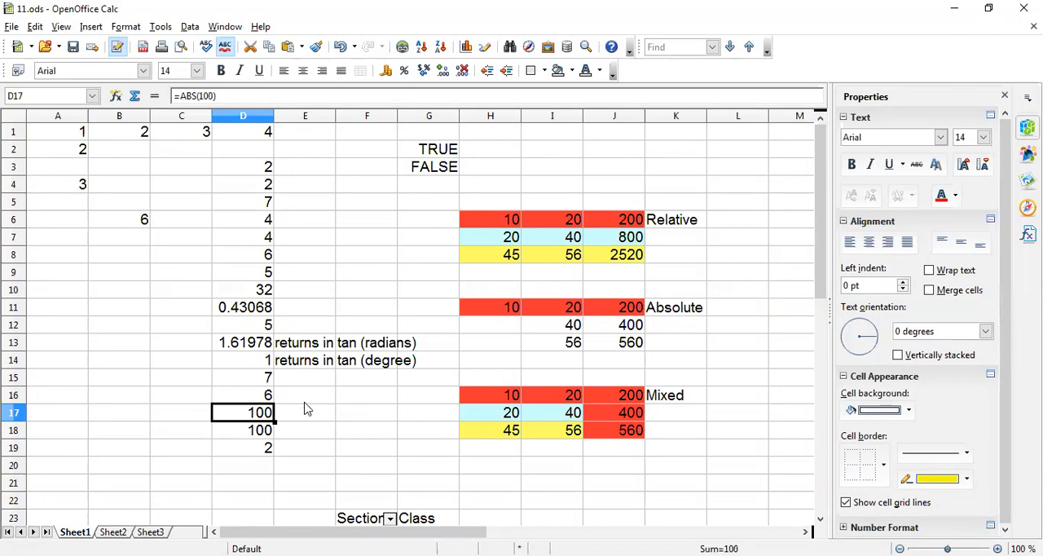
Compare the ABS formulas in cells D17 and D18, opening each and closing it without editing.
double_click(249, 413)
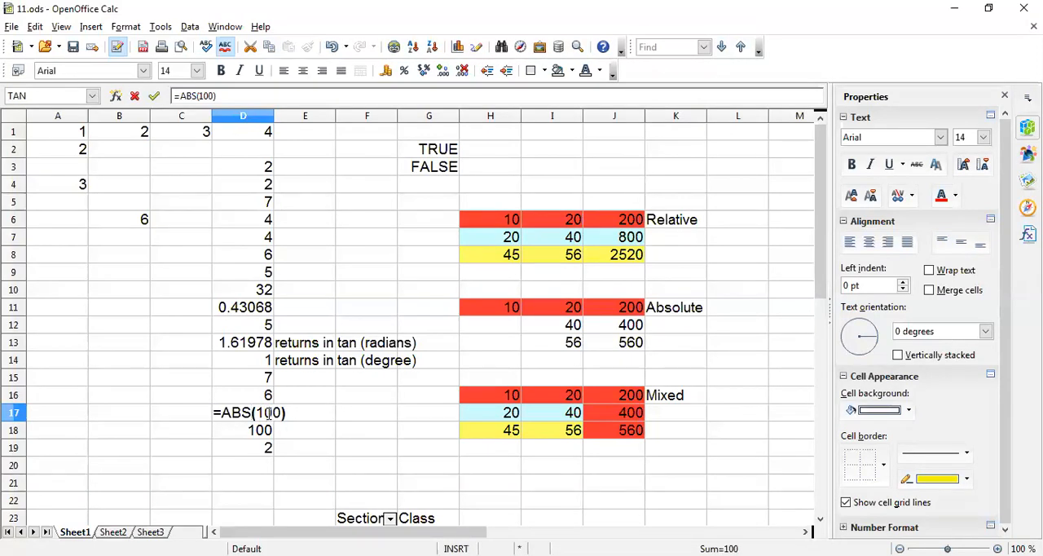
key(Return)
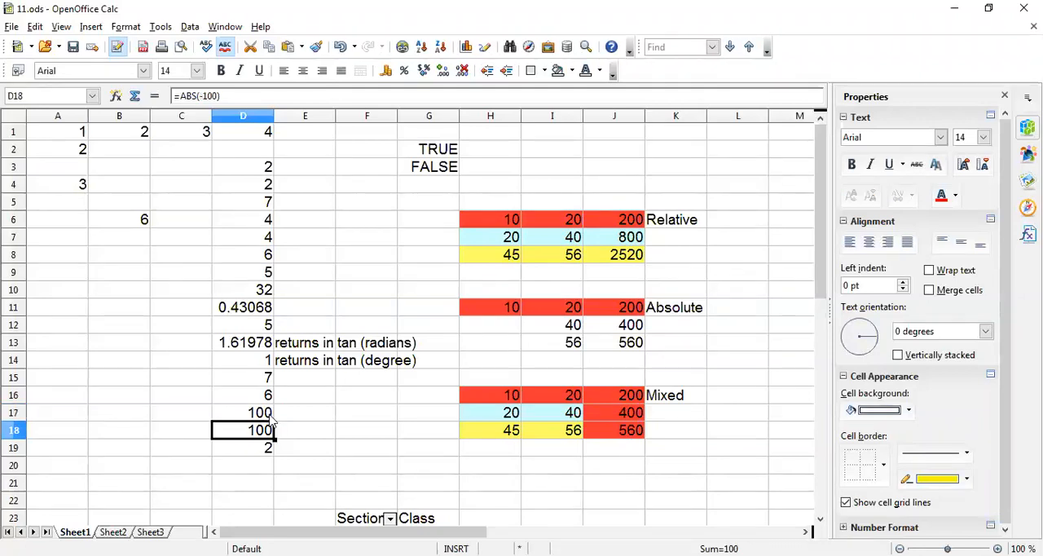
double_click(263, 436)
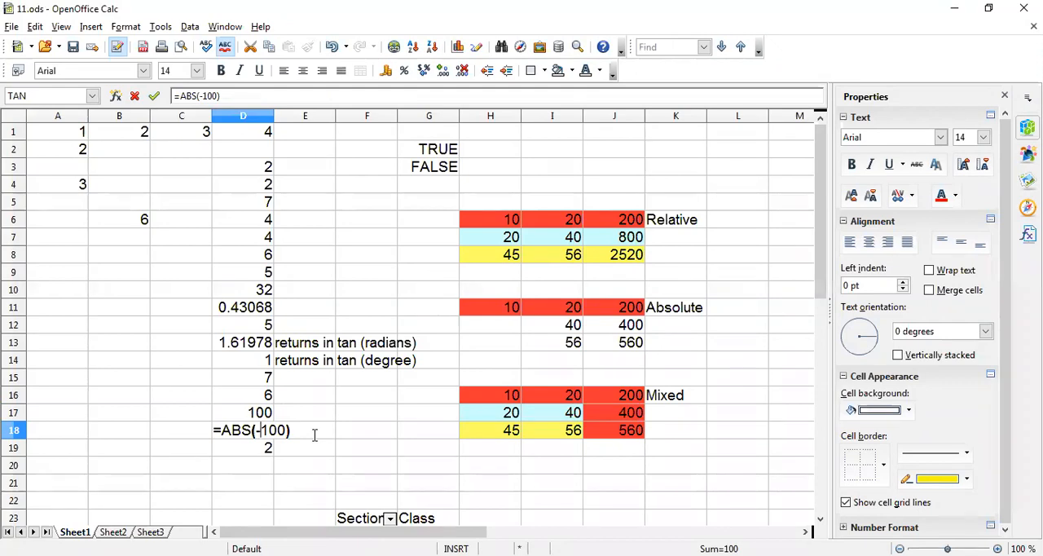
key(Return)
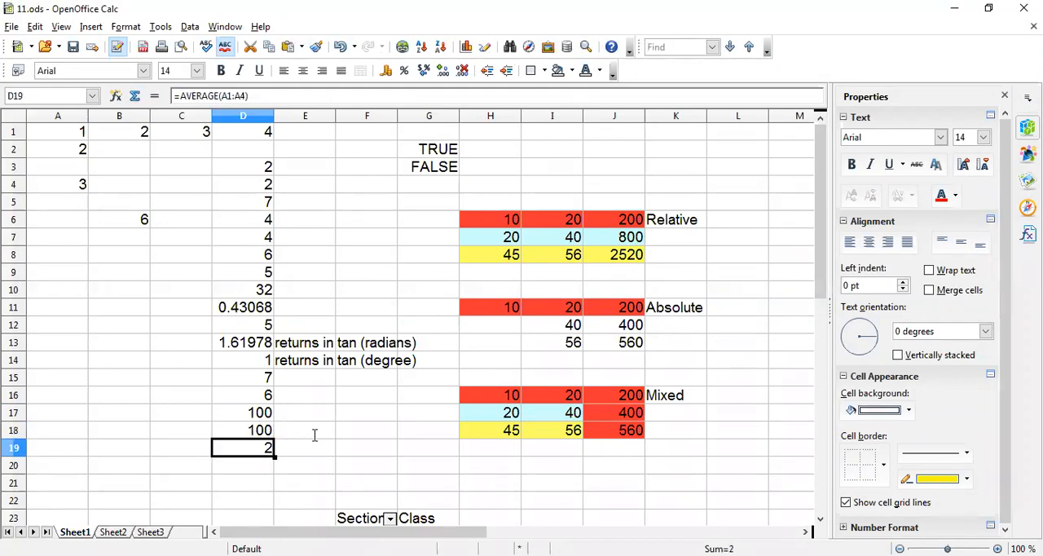
Examine the AVERAGE formula in cell D19 and its A1:A4 range, then close the cell and reselect it.
double_click(256, 449)
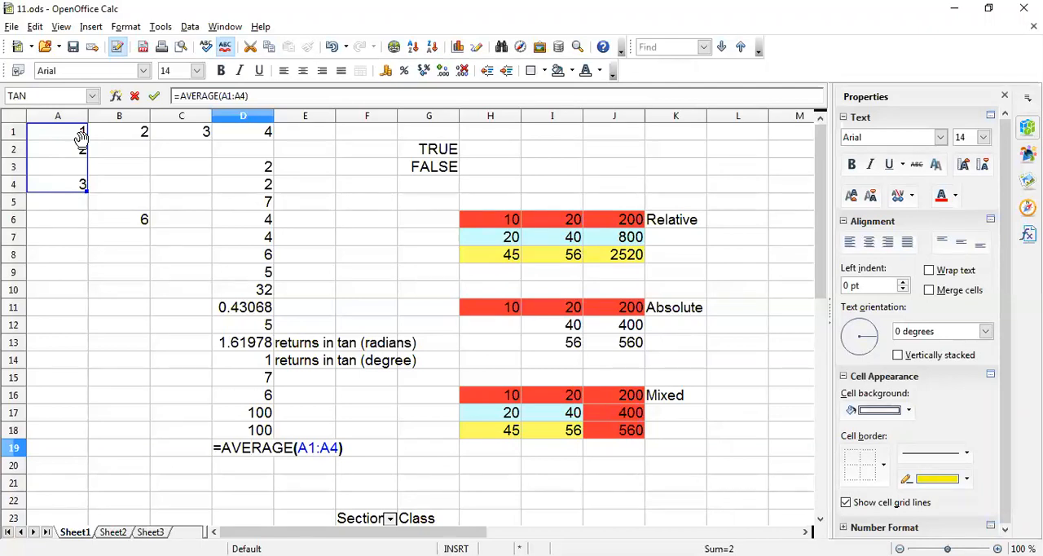
key(Return)
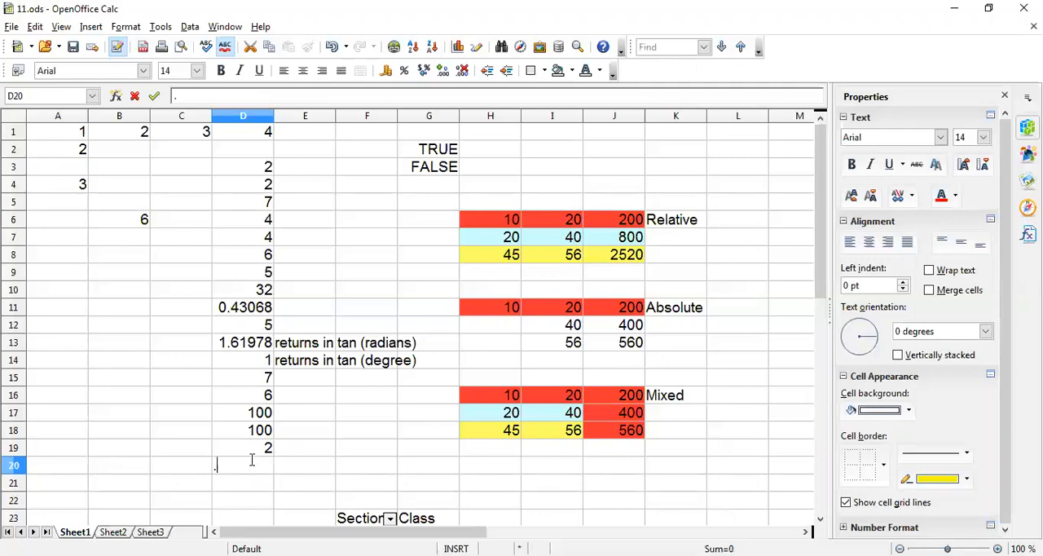
click(358, 469)
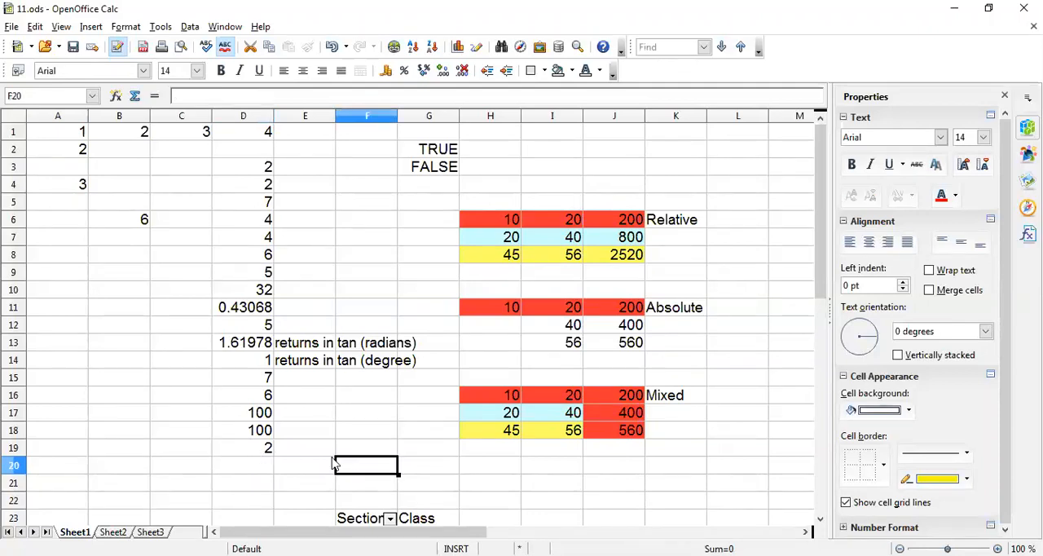
click(248, 450)
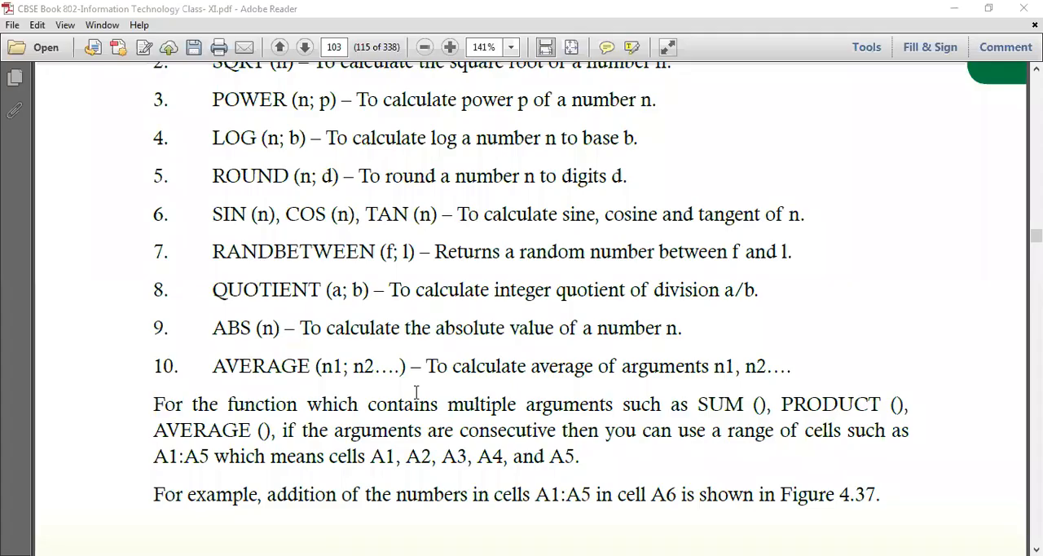
Review the textbook PDF in Adobe Reader from the function list on page 103 to Figure 4.37 about summing A1:A5.
scroll(415, 392, down, 3)
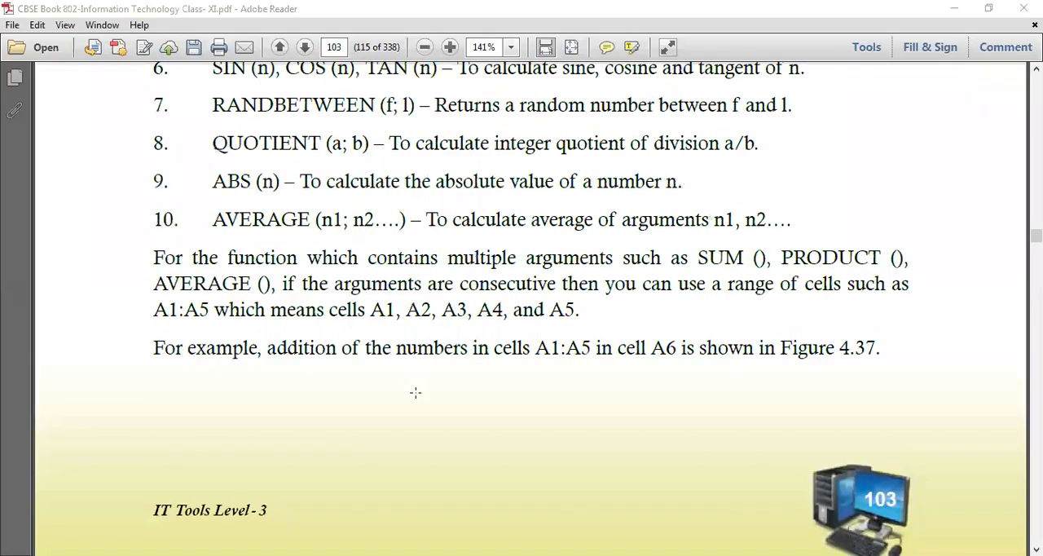
scroll(415, 392, down, 15)
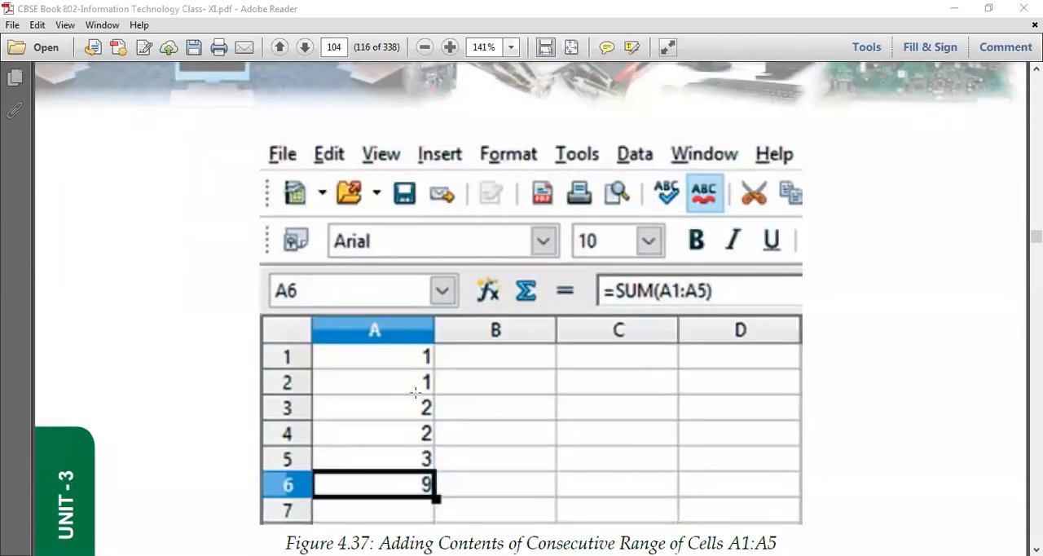
View the section 4.3.10 heading, Absolute and Relative Addressing, in the textbook PDF and switch back to 11.ods in OpenOffice Calc.
scroll(416, 391, down, 2)
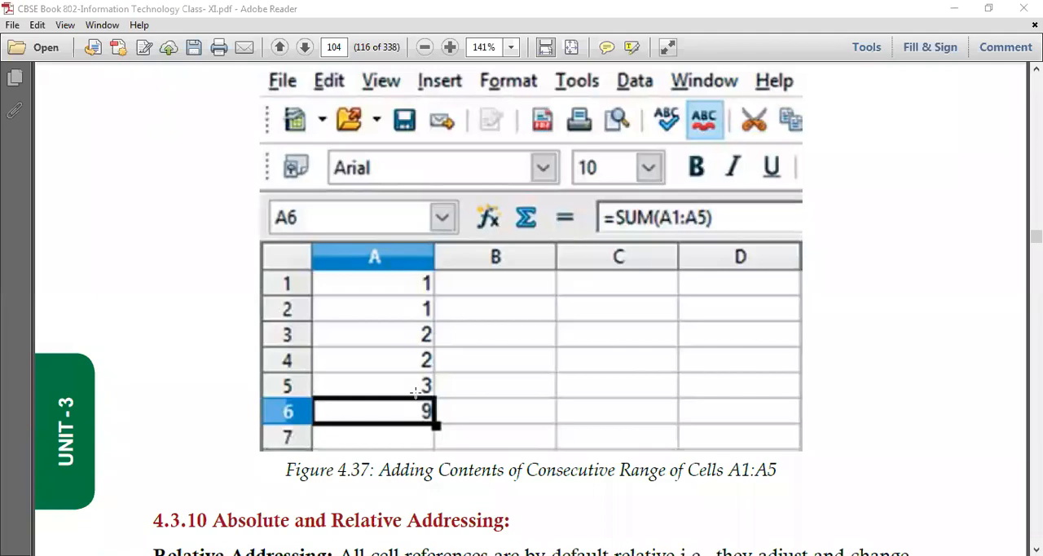
scroll(415, 392, down, 10)
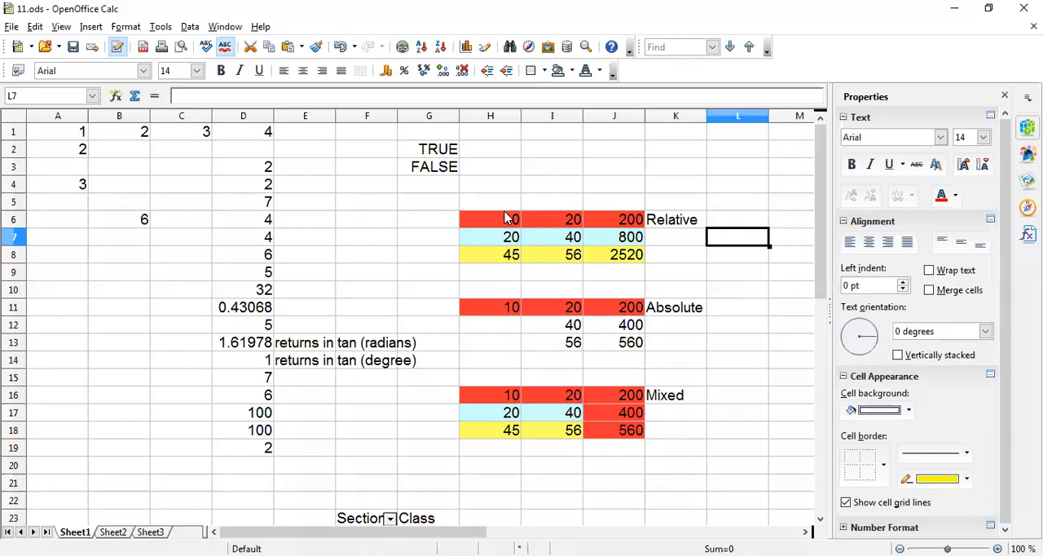
click(507, 218)
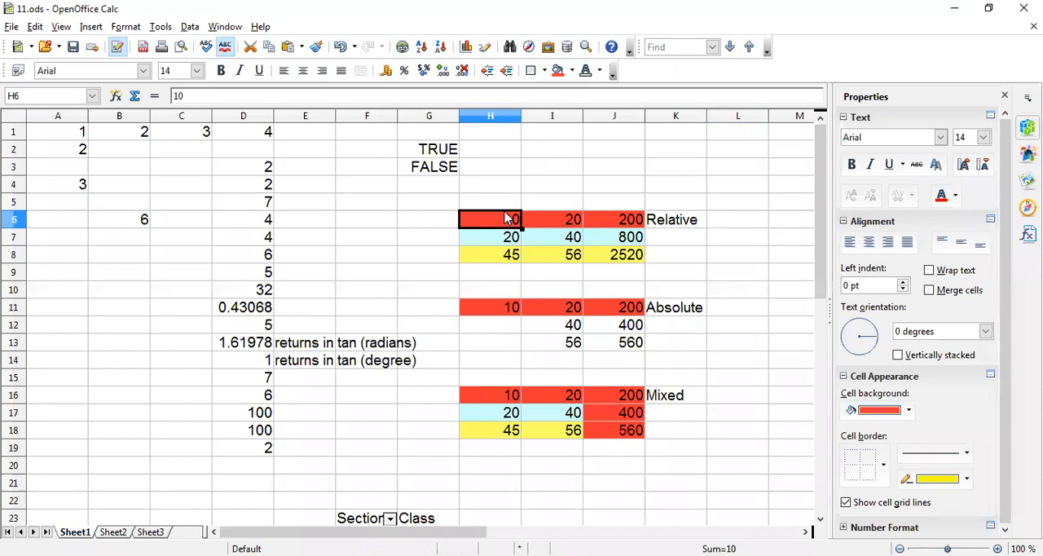
Examine the Relative example's input values in H6:I8, inspecting columns H and I one after the other.
drag(495, 220, 561, 256)
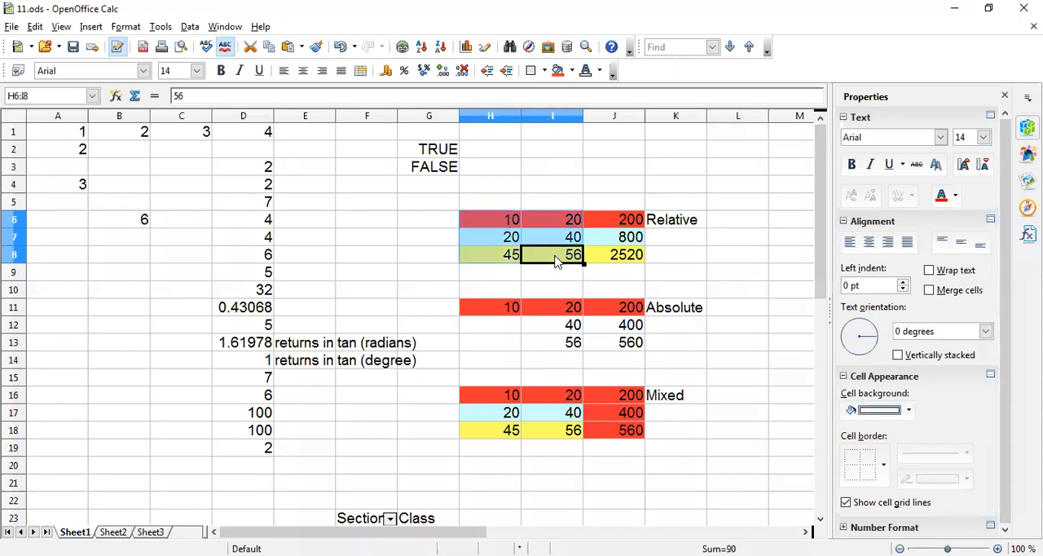
click(724, 203)
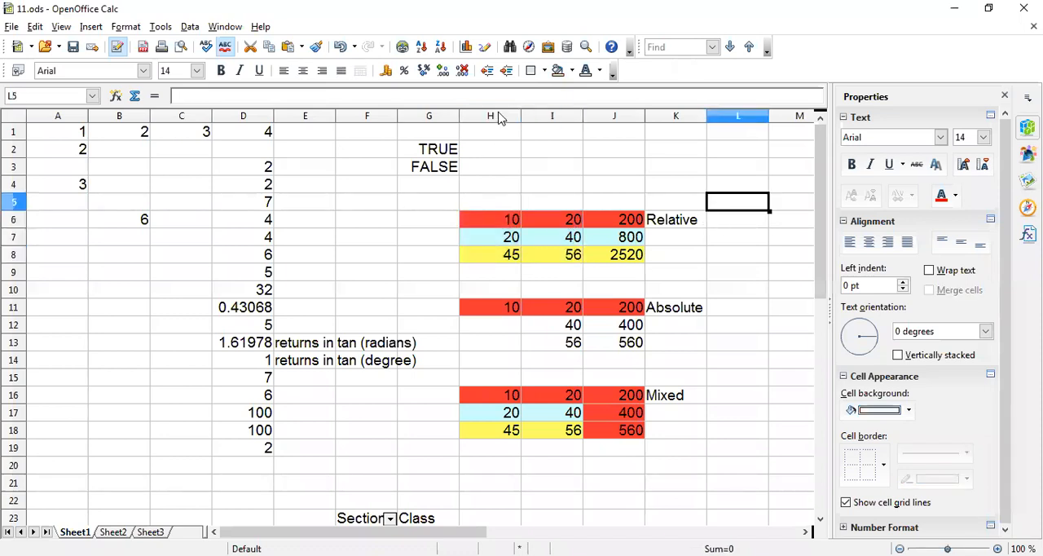
click(498, 116)
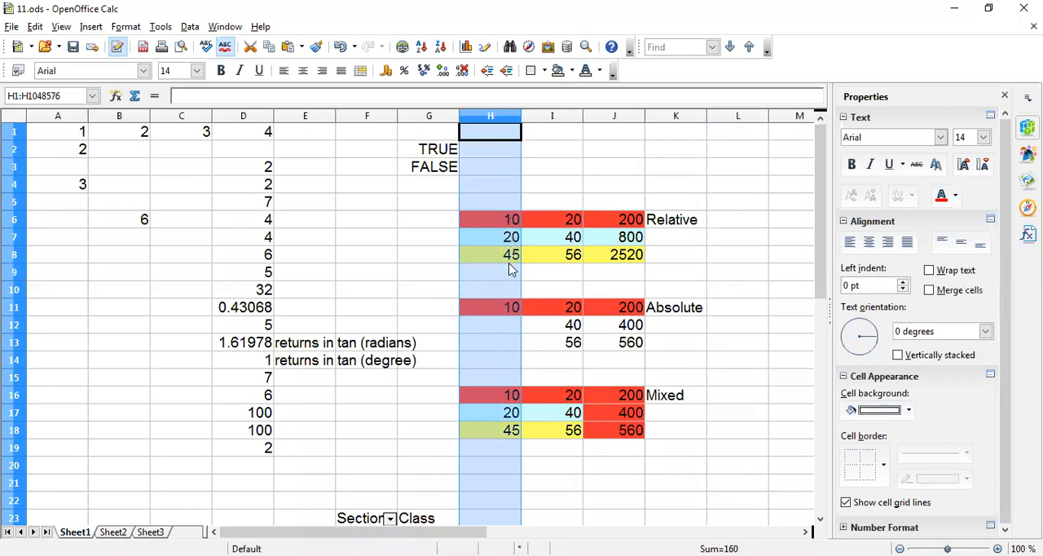
click(564, 116)
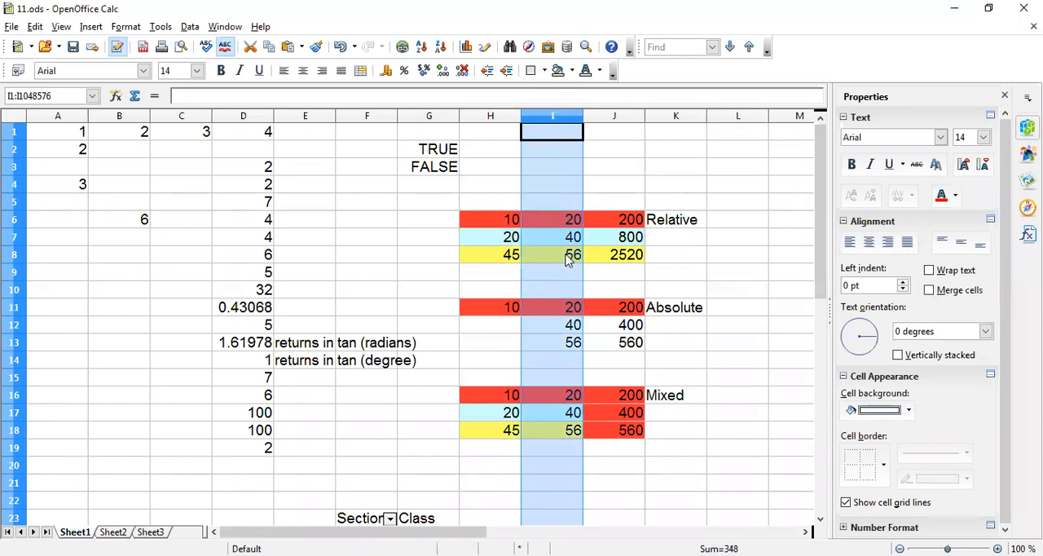
click(749, 240)
Examine the relative formula in cell J6 and its references to H6 and I6, closing the cell without editing.
click(619, 220)
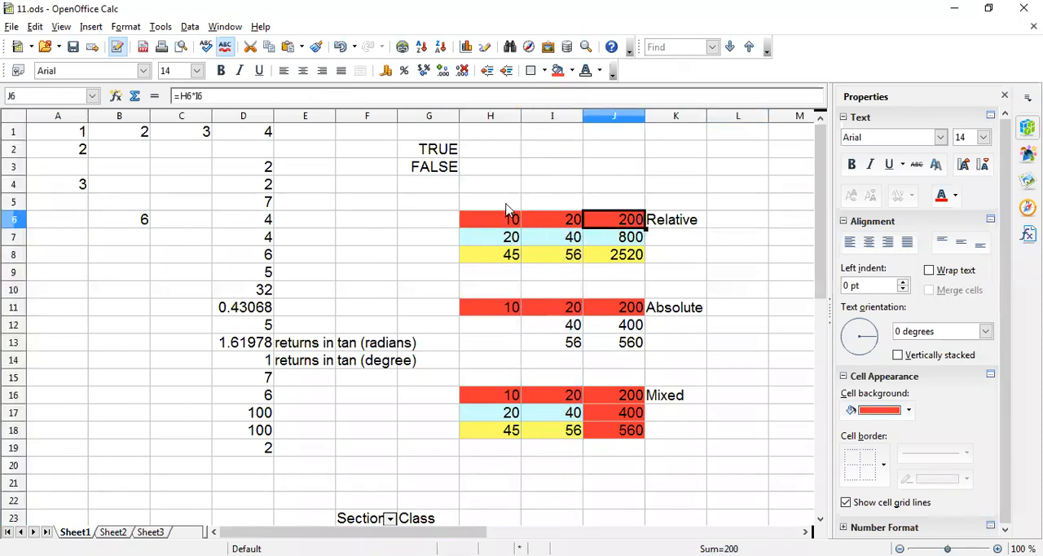
double_click(624, 228)
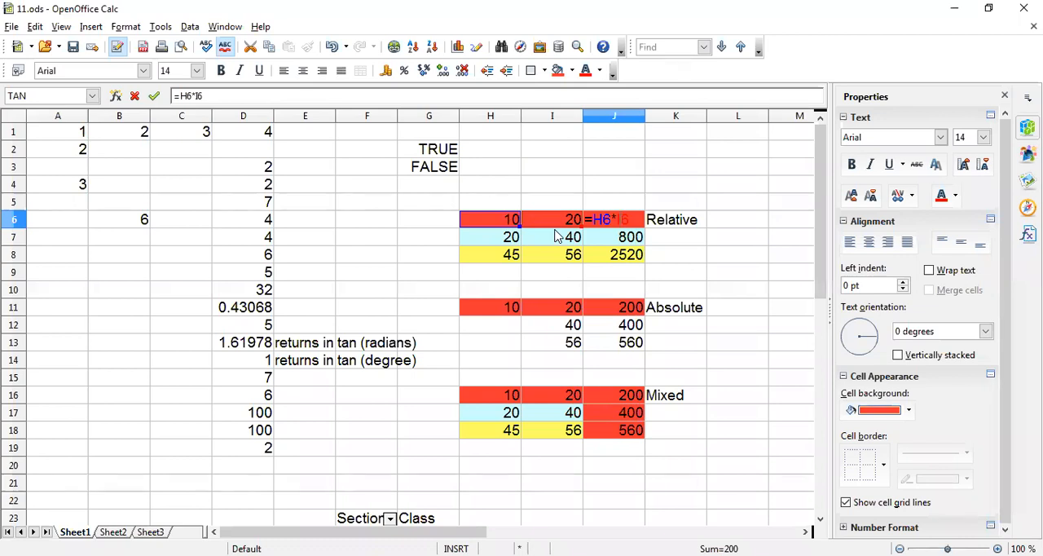
key(Return)
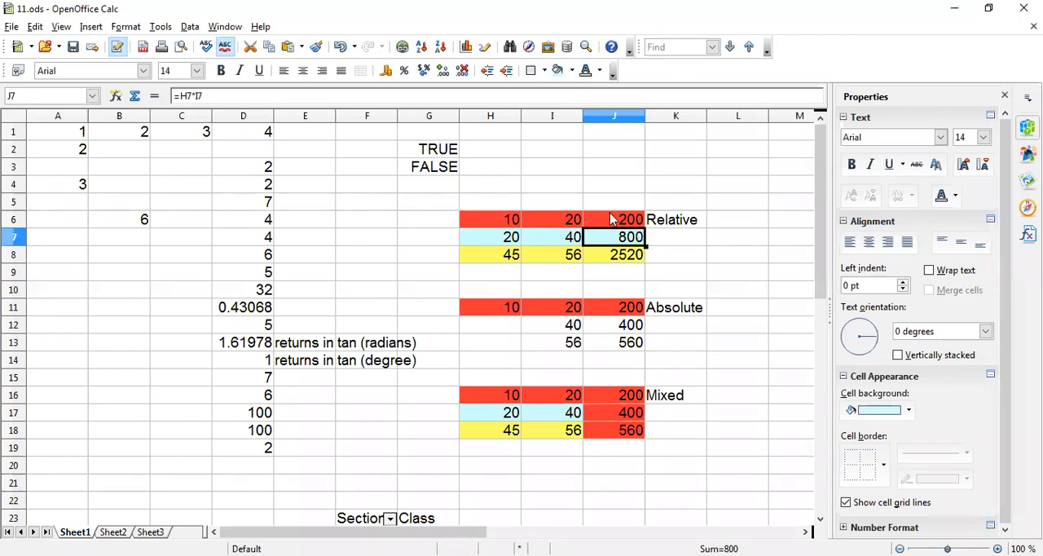
Clear cells J7 and J8 of the Relative example completely, using the Delete all option for each.
click(613, 218)
click(628, 243)
key(Delete)
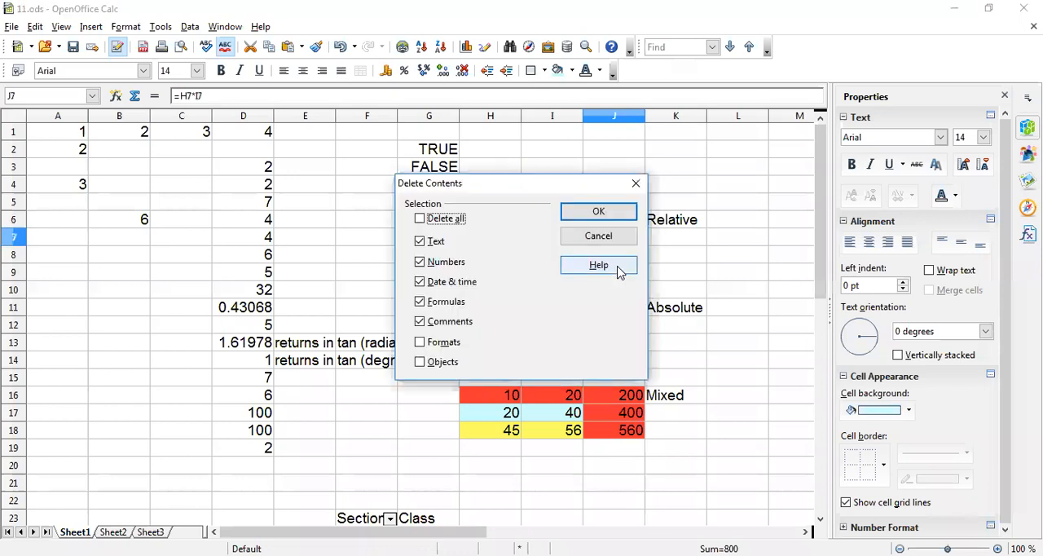
click(455, 218)
click(598, 211)
click(616, 255)
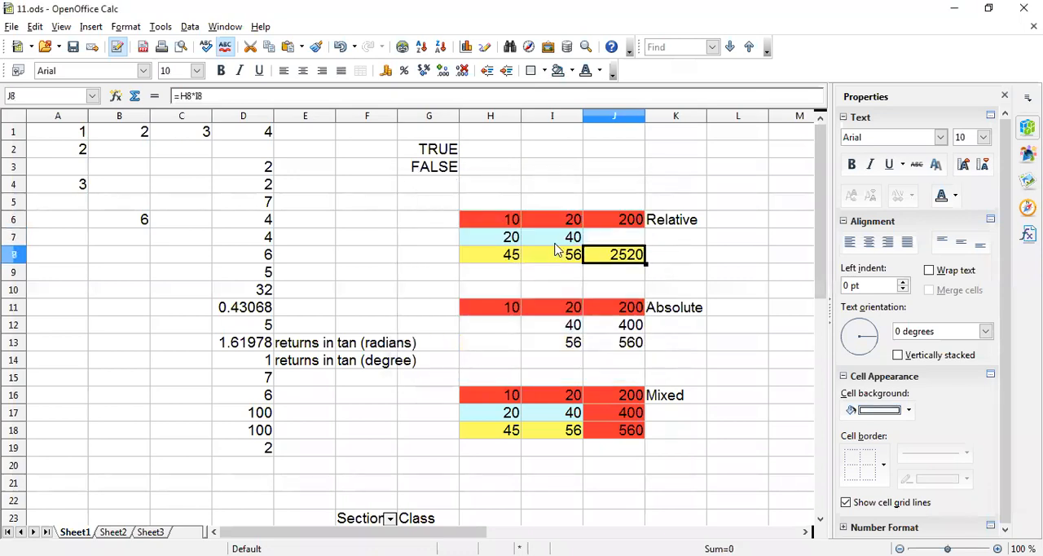
key(Delete)
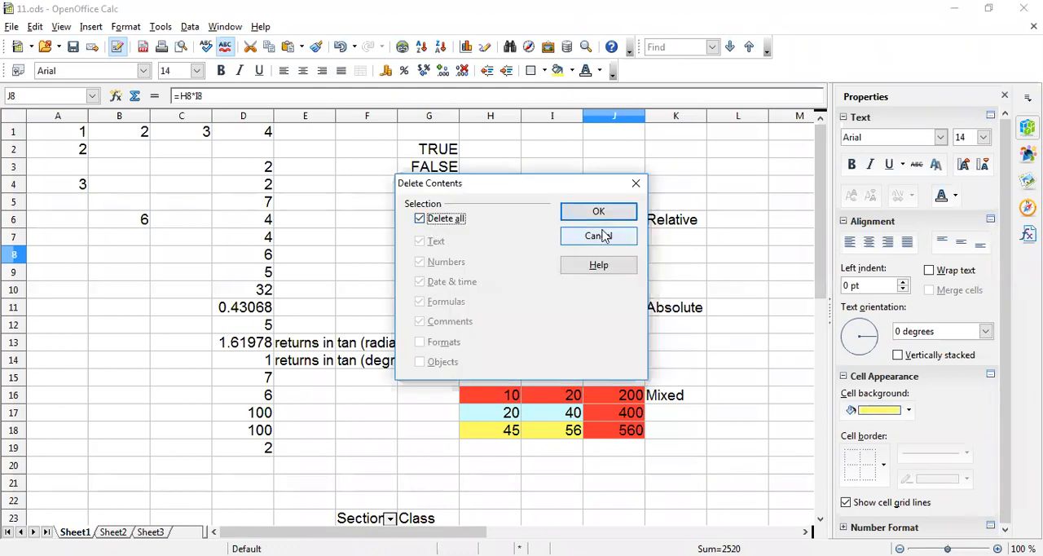
click(599, 212)
Fill the relative formula =H6*I6 from cell J6 down to J8.
key(Right)
click(625, 226)
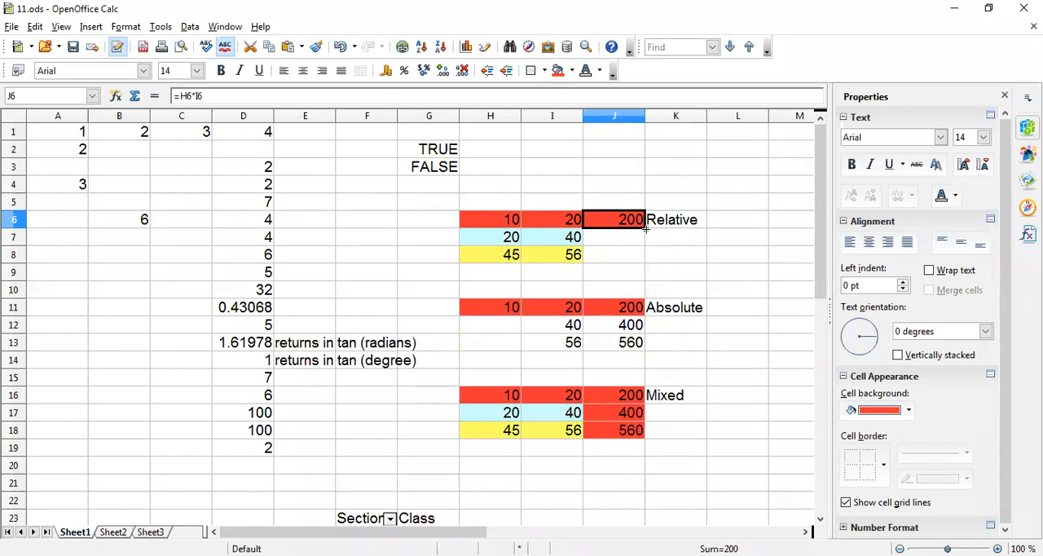
drag(645, 229, 644, 264)
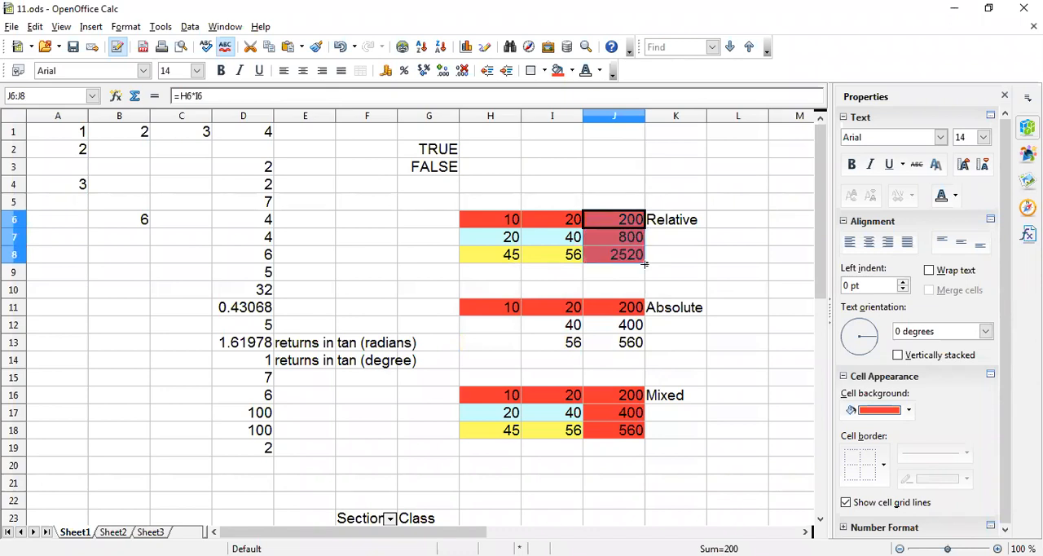
Examine the adjusted formulas in cells J7 and J8, opening each and closing it without editing.
click(632, 242)
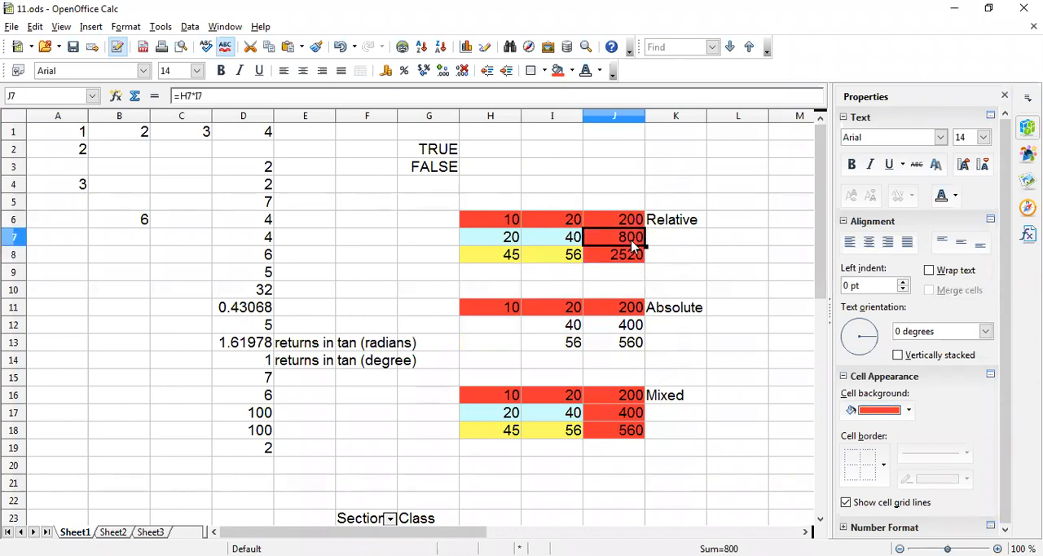
click(245, 98)
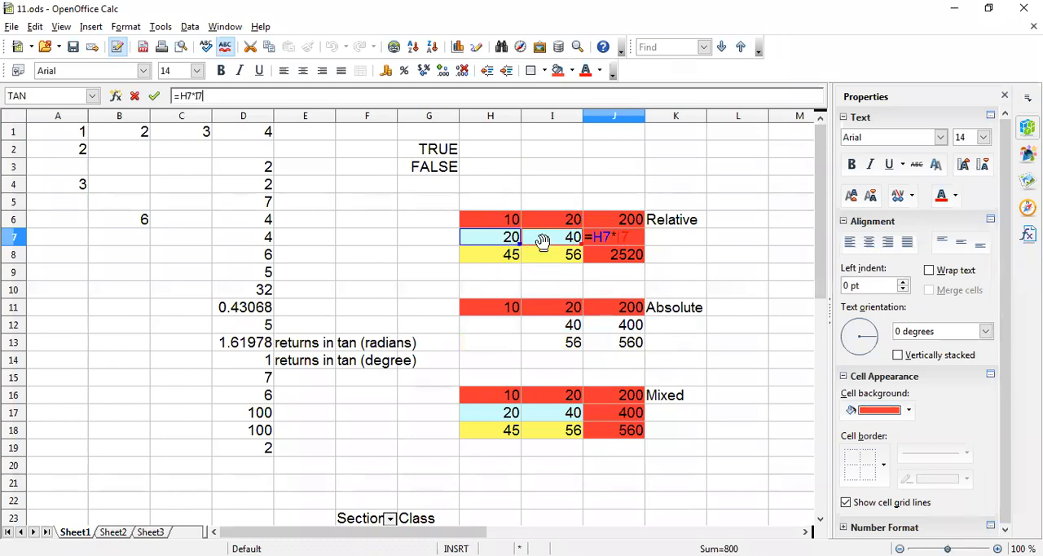
key(Return)
double_click(624, 263)
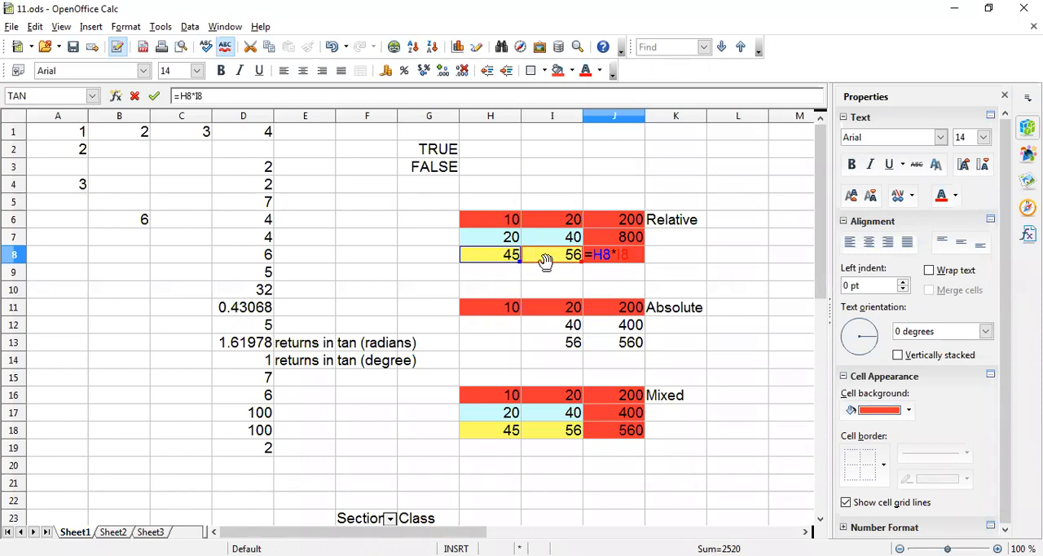
key(Return)
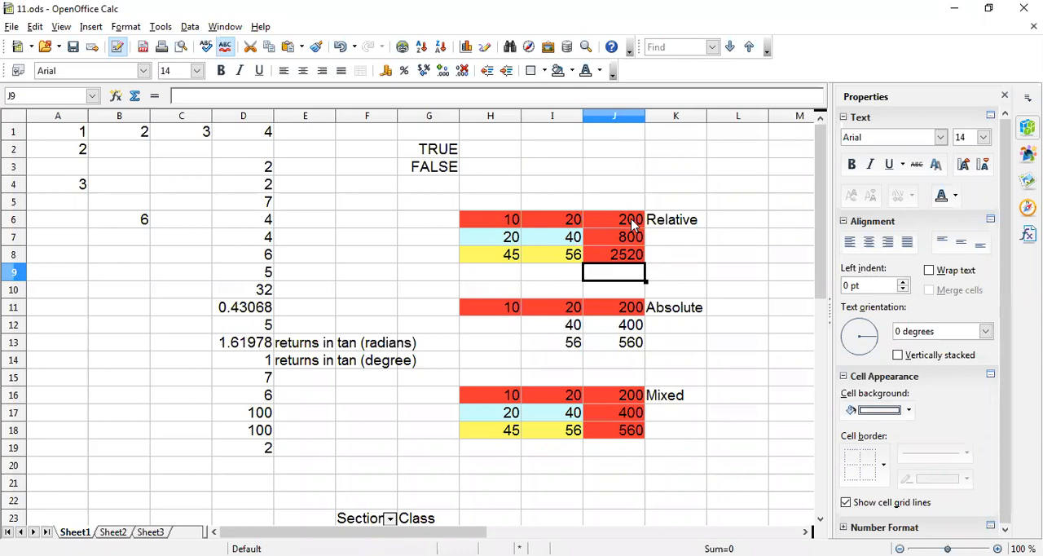
Compare the formulas in J6 and J7, checking the input cells I7 and H7 that J7 refers to.
click(634, 224)
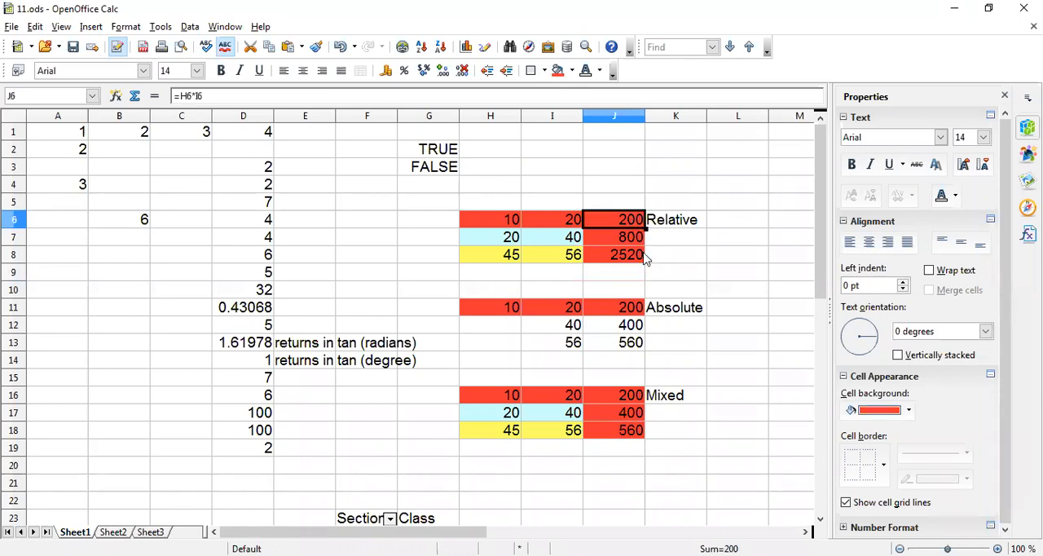
click(617, 242)
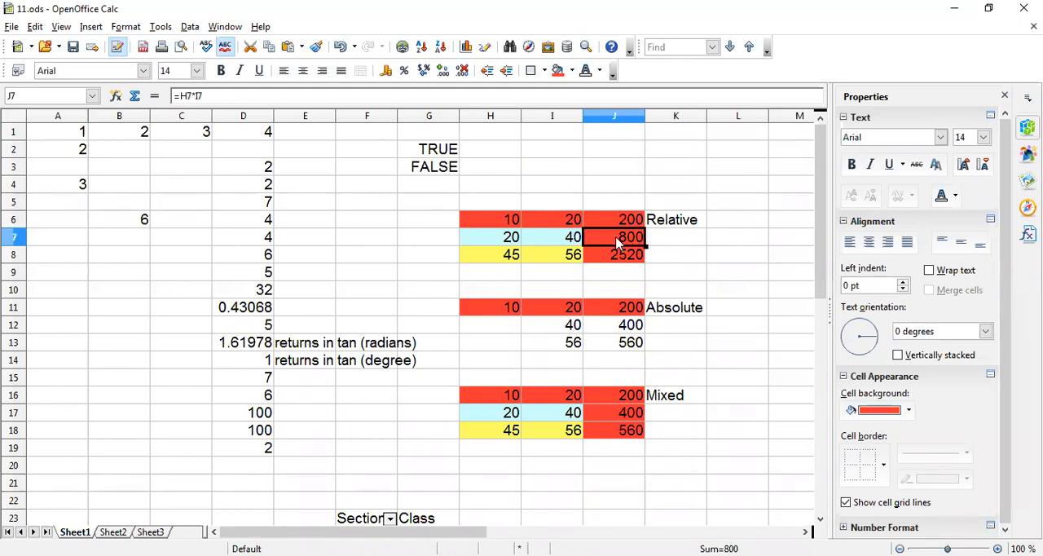
click(544, 239)
click(478, 241)
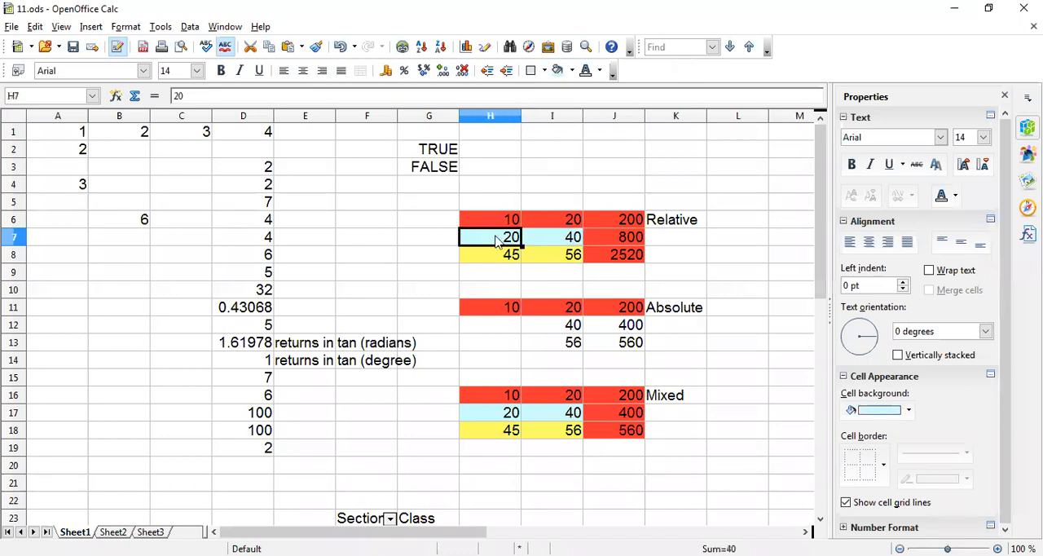
Fill the relative formula from cell J6 upward to J2 and check the resulting formula in J2.
click(629, 224)
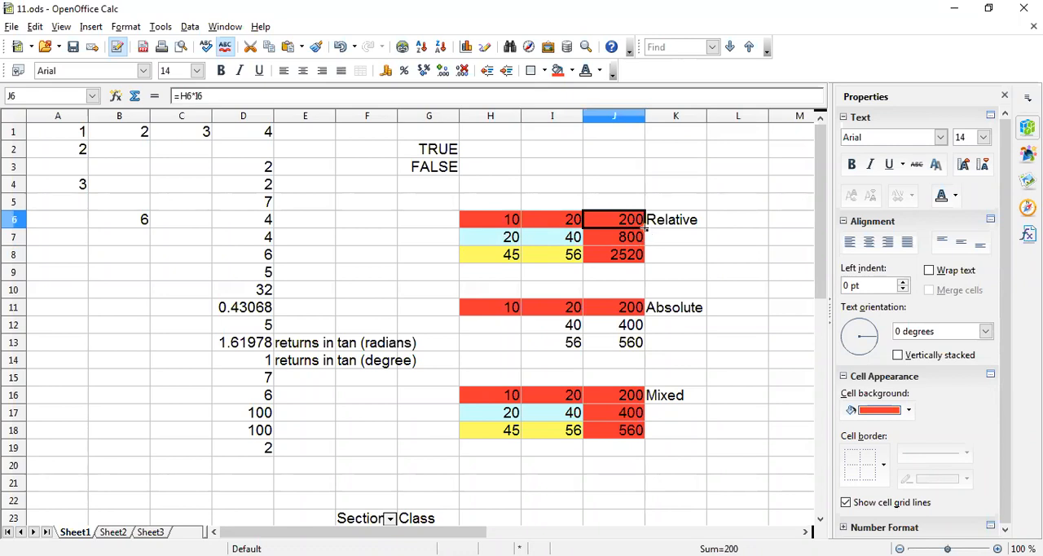
drag(645, 229, 652, 145)
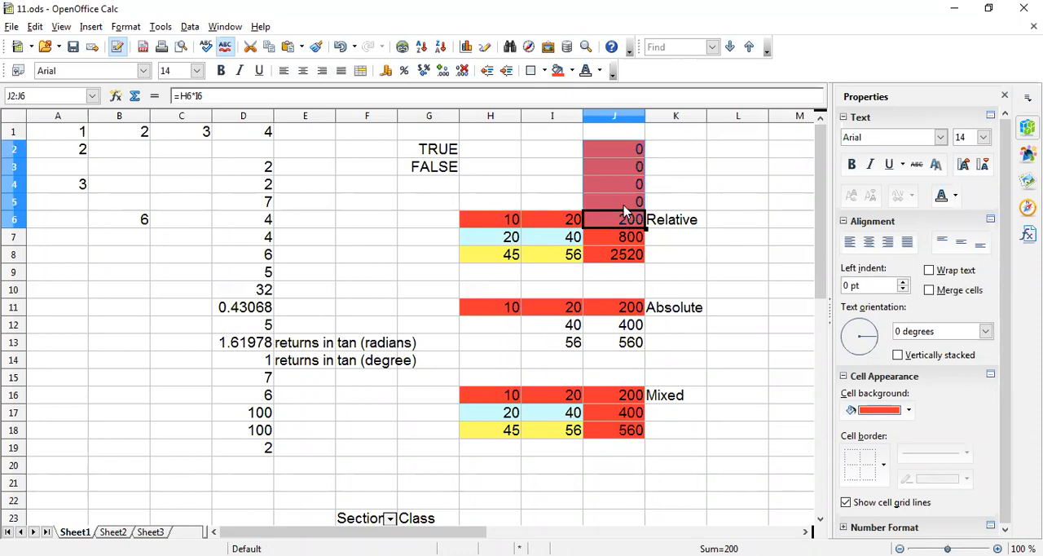
click(626, 209)
click(621, 153)
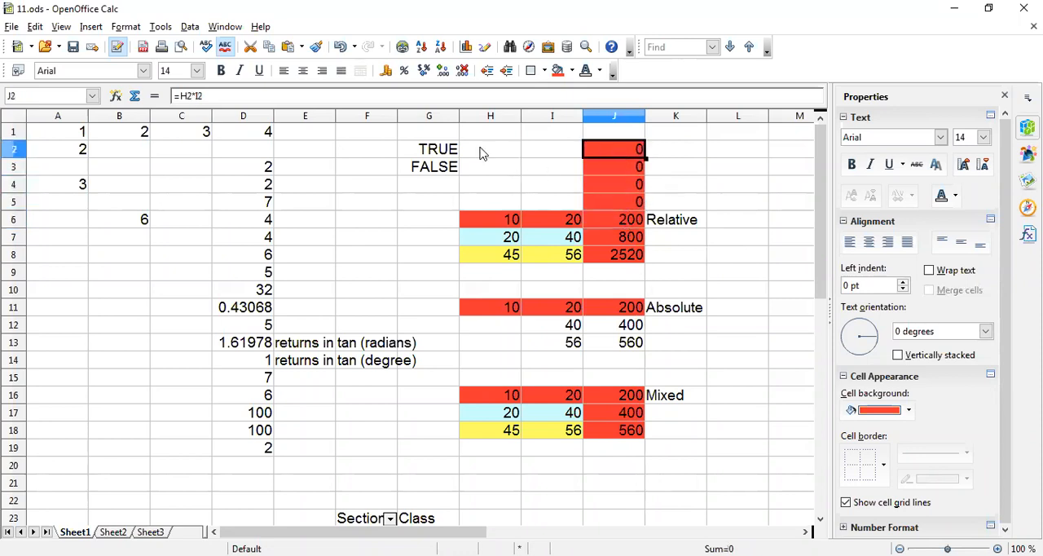
Enter 5 in cell H2 and 6 in cell I2 as inputs for the formula in J2.
click(483, 151)
text(5)
key(Tab)
text(6)
key(Return)
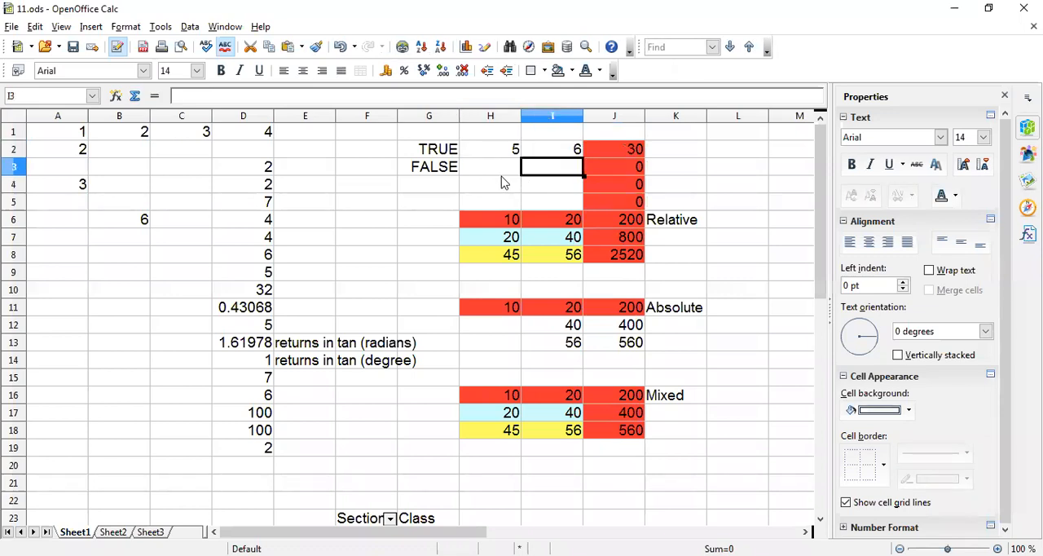
Compare the copied formula cells J2 and J3 with the input cells in columns H and I, rows 2 to 5.
click(591, 157)
click(498, 152)
click(546, 153)
click(606, 164)
click(499, 163)
click(539, 167)
click(510, 186)
click(549, 184)
click(499, 201)
click(566, 203)
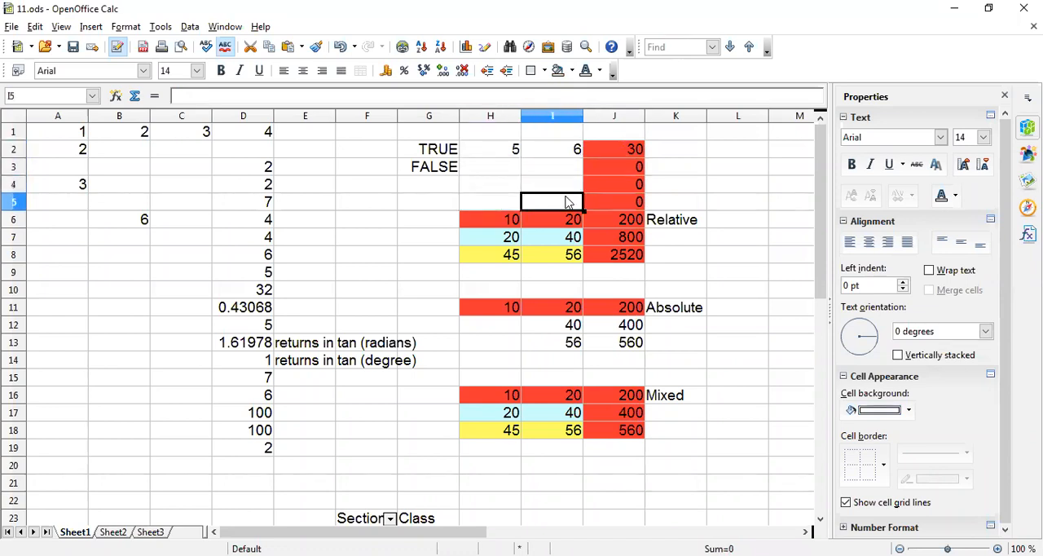
Review the Relative example's inputs again, checking cell H6 and the range I6:I8.
click(735, 178)
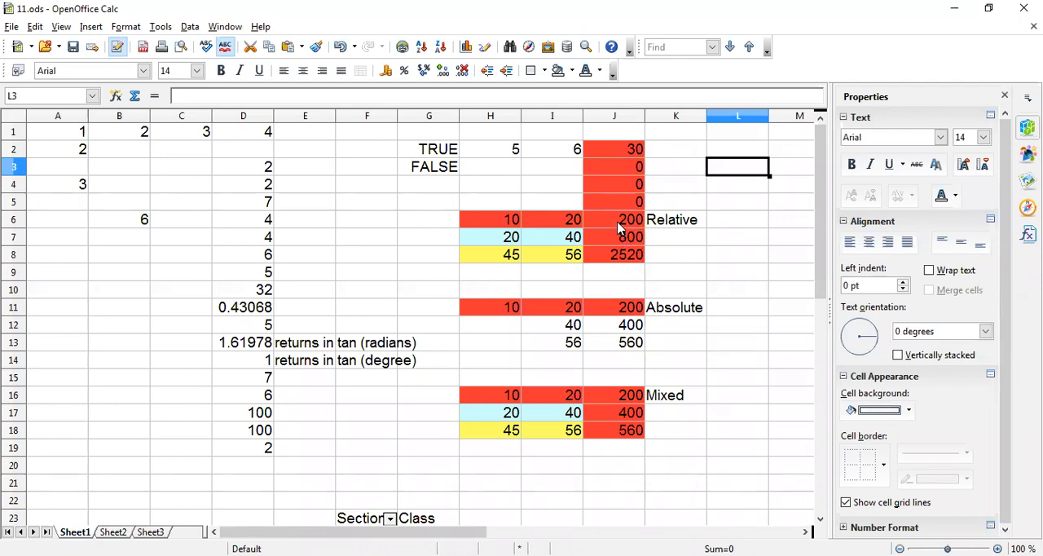
click(498, 220)
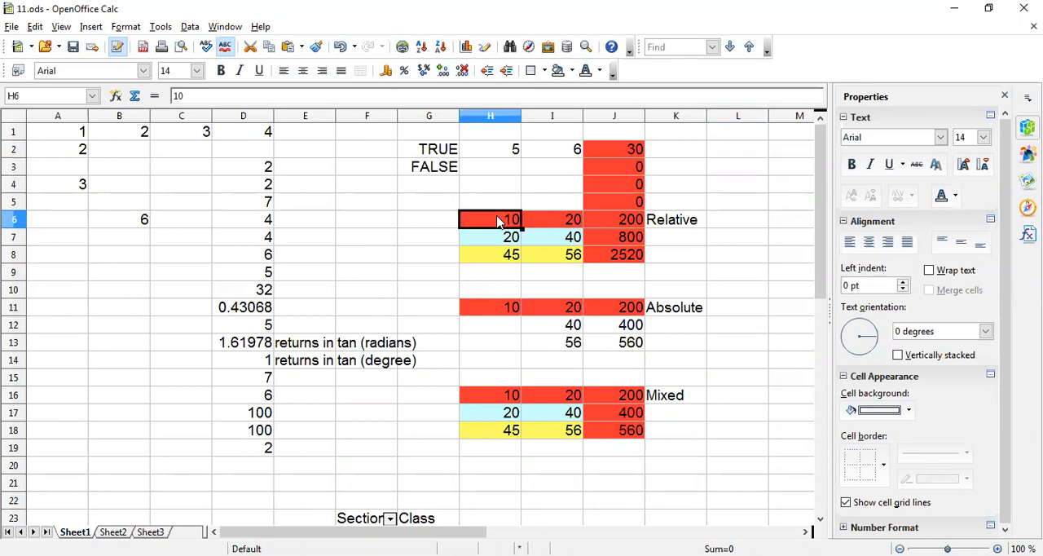
drag(553, 222, 552, 254)
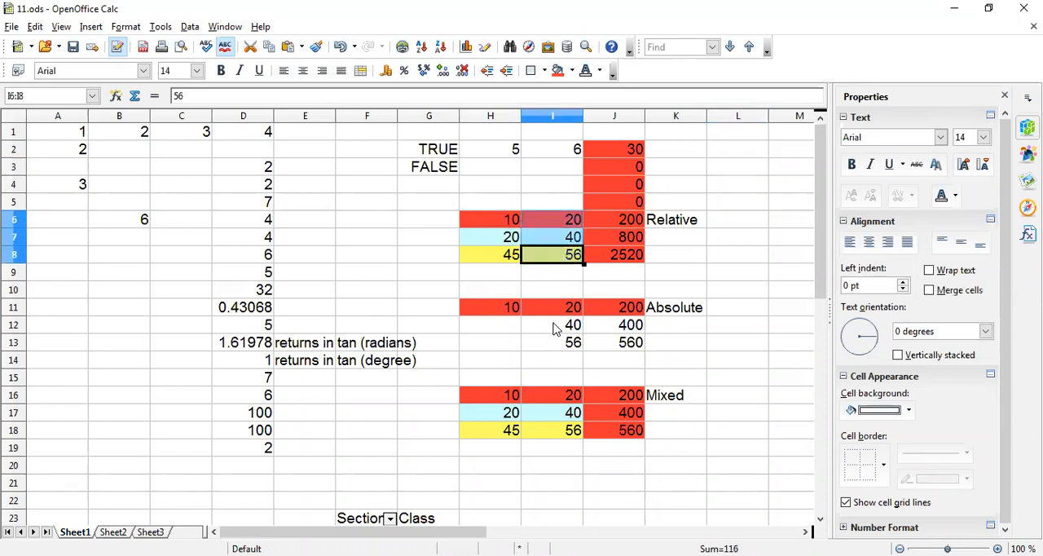
Examine the first row of the Absolute example, comparing the inputs H11 and I11 with the formula in J11.
click(489, 310)
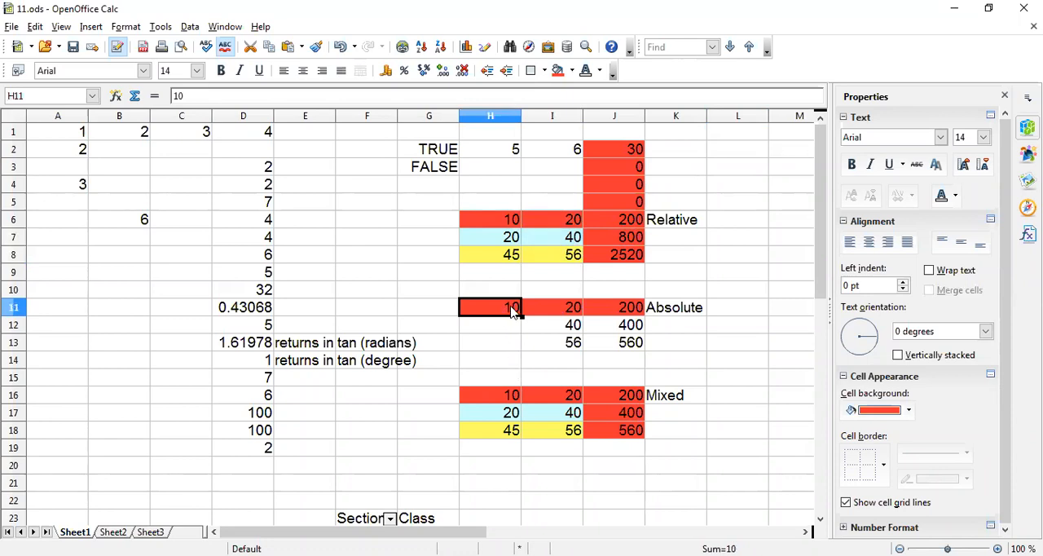
click(573, 312)
click(512, 314)
click(537, 316)
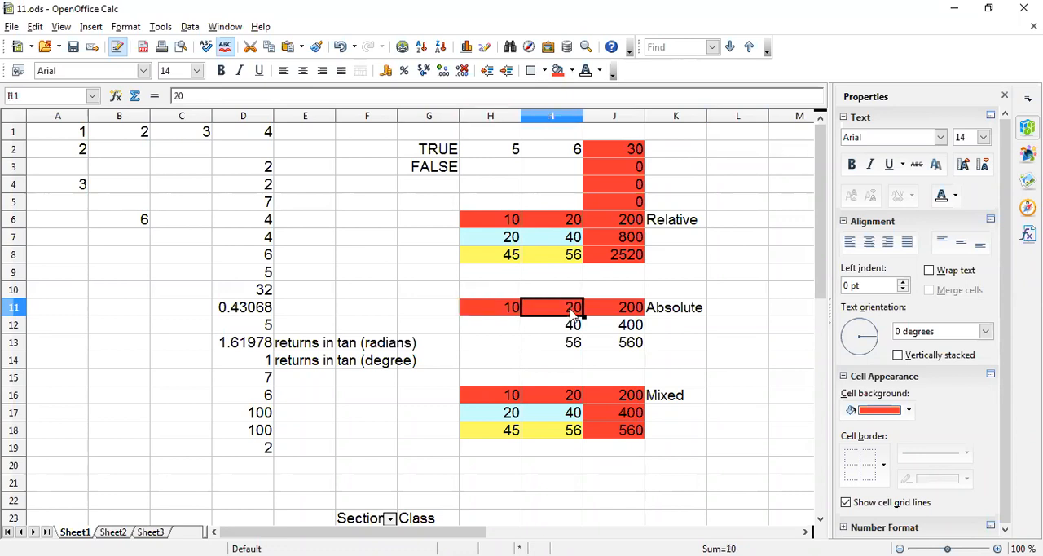
click(623, 314)
click(501, 312)
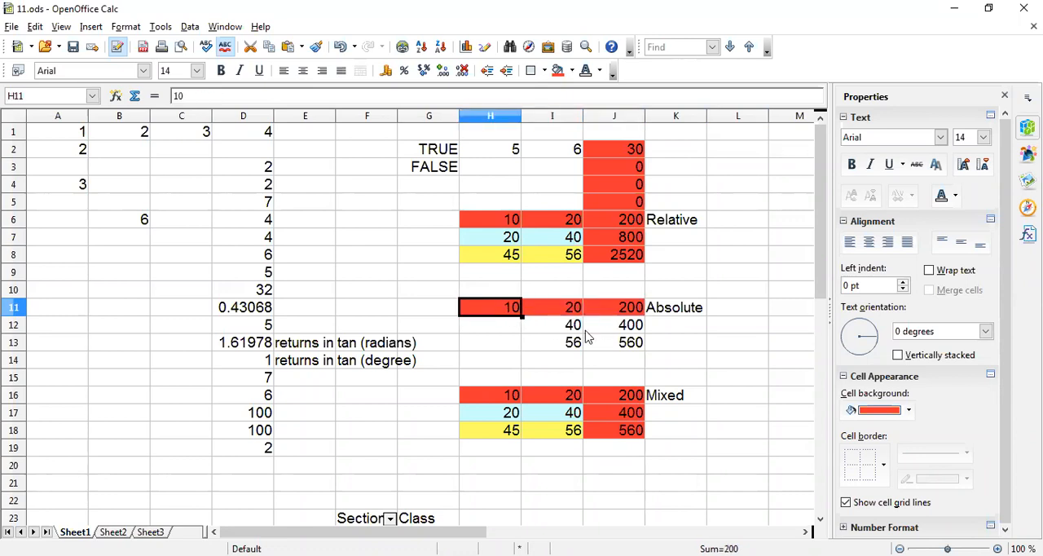
Examine the Absolute example's formulas in J12 and J13 against inputs I12 and I13 and the fixed cell H11.
click(579, 332)
click(631, 330)
click(493, 312)
click(571, 346)
click(638, 346)
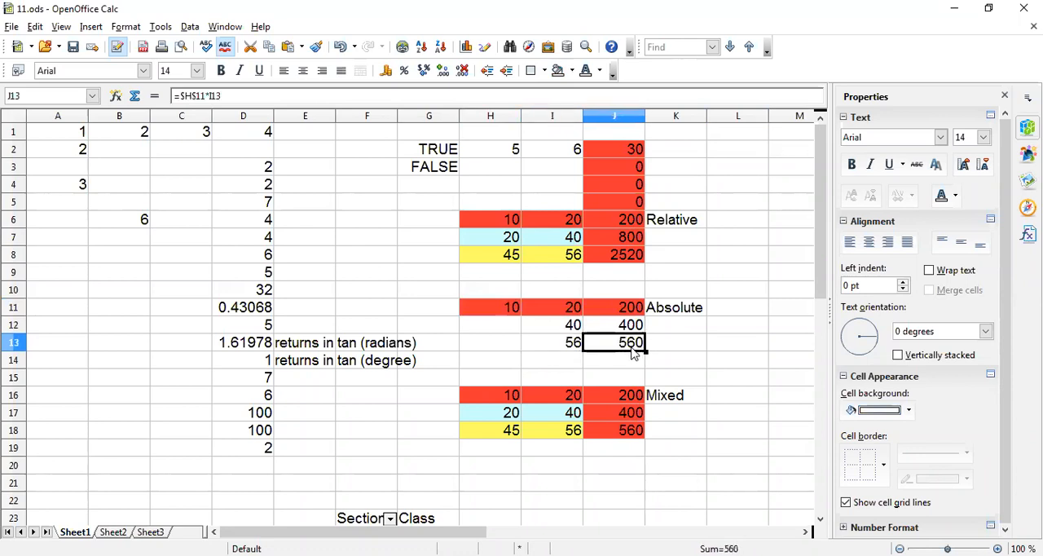
click(494, 312)
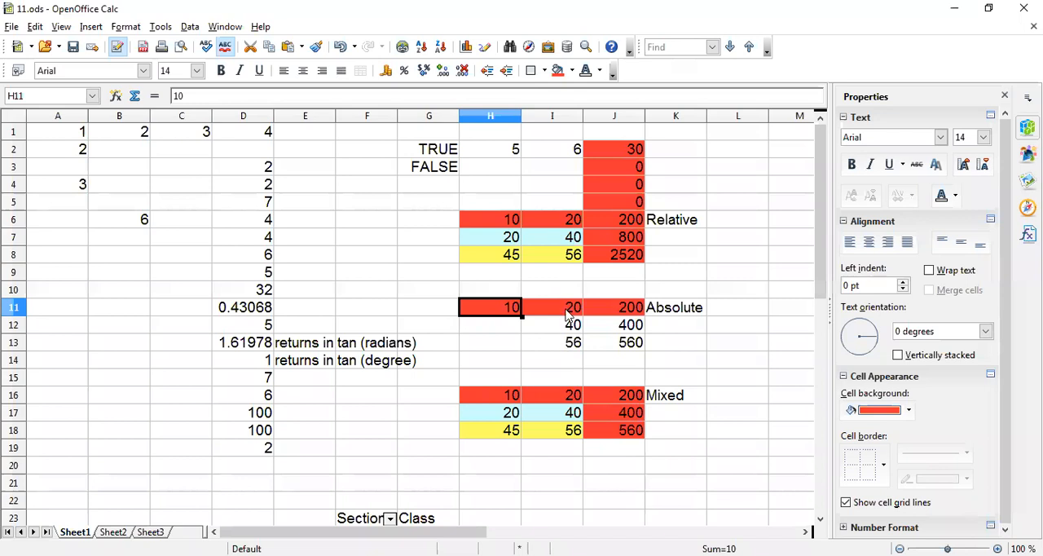
Fill the Absolute example's formula from J11 down through J13 and check the fixed cell H11.
click(623, 313)
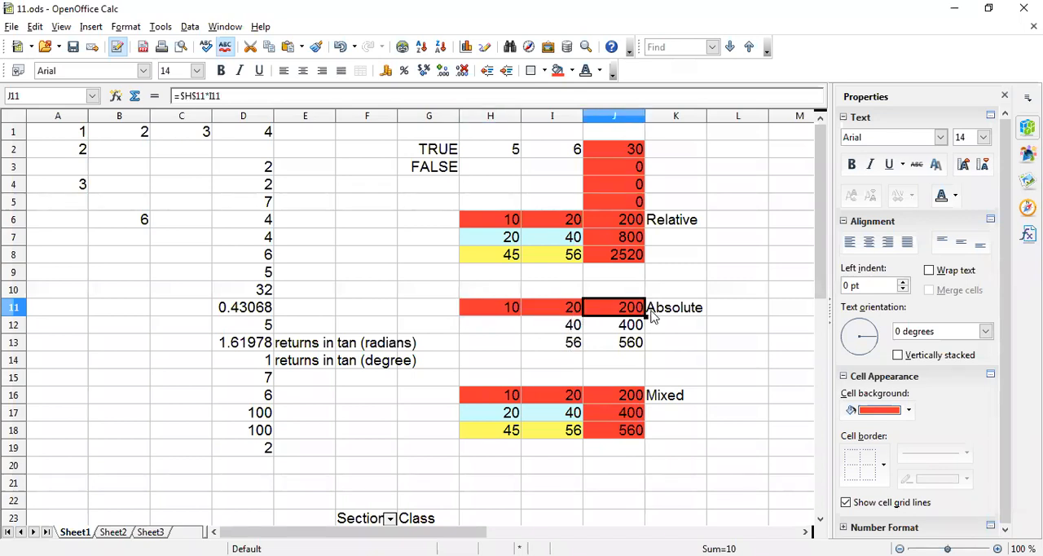
drag(645, 316, 645, 348)
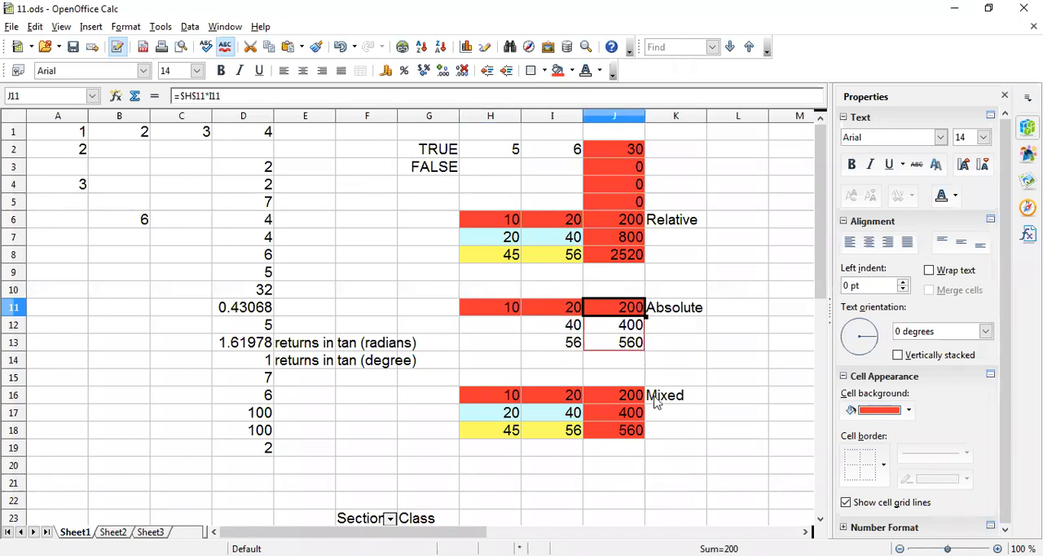
click(509, 320)
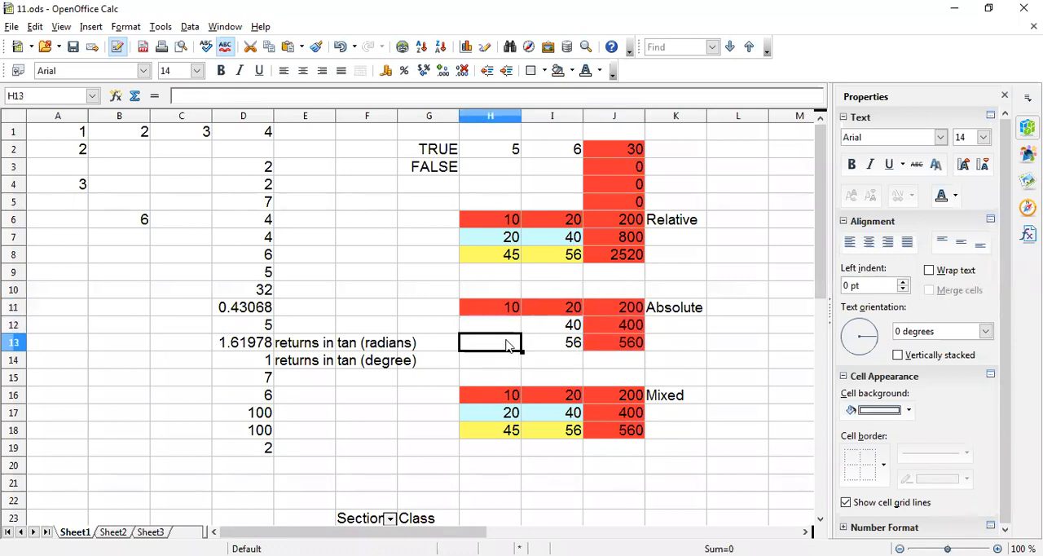
click(512, 309)
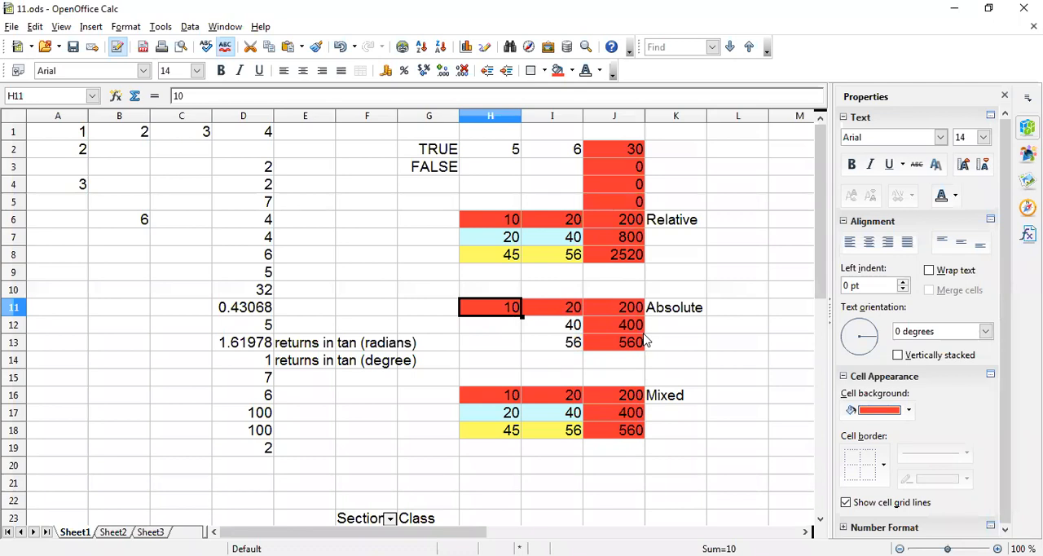
Check the formula in J11 of the Absolute example and set that cell's background color to white.
click(636, 309)
key(F2)
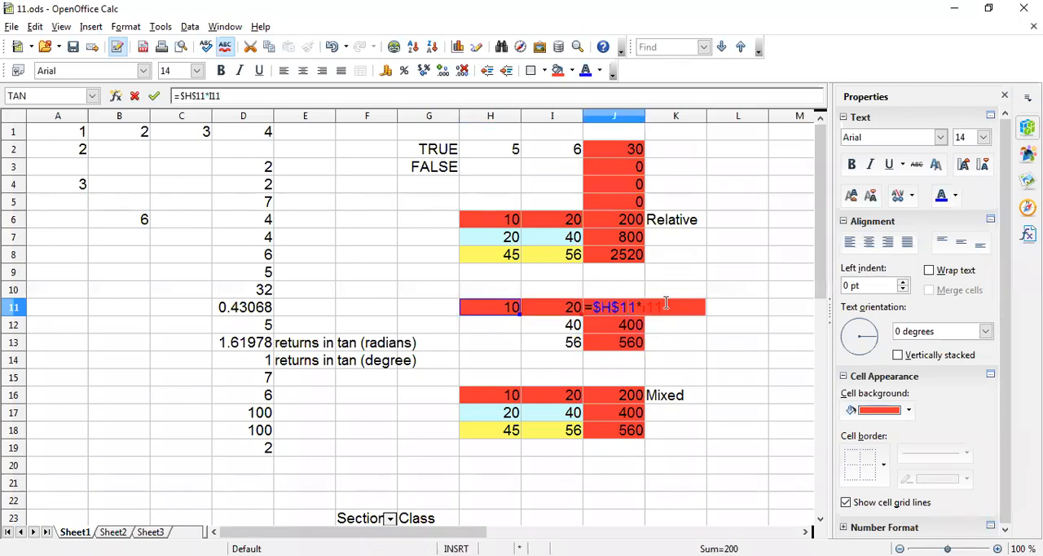
key(Return)
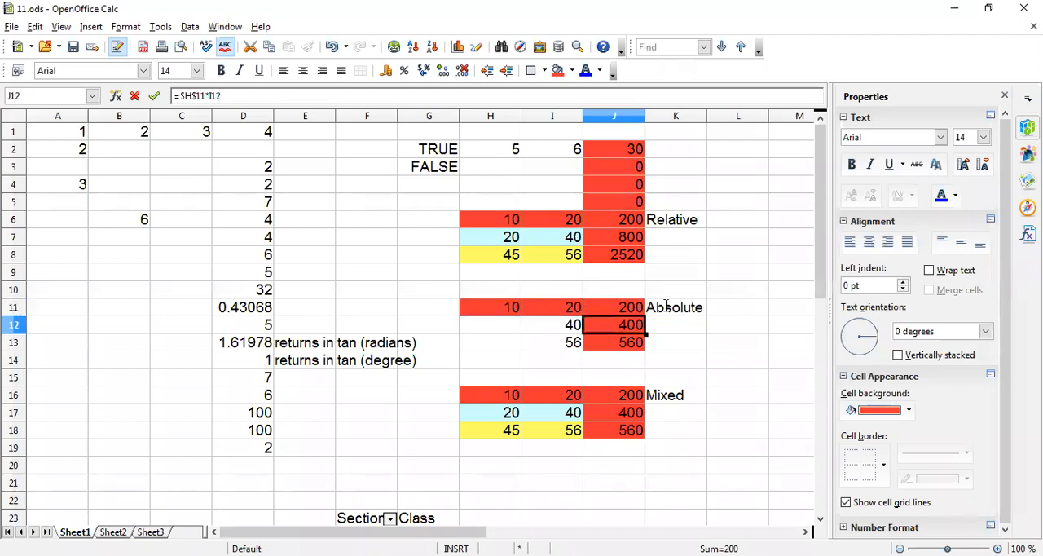
click(629, 310)
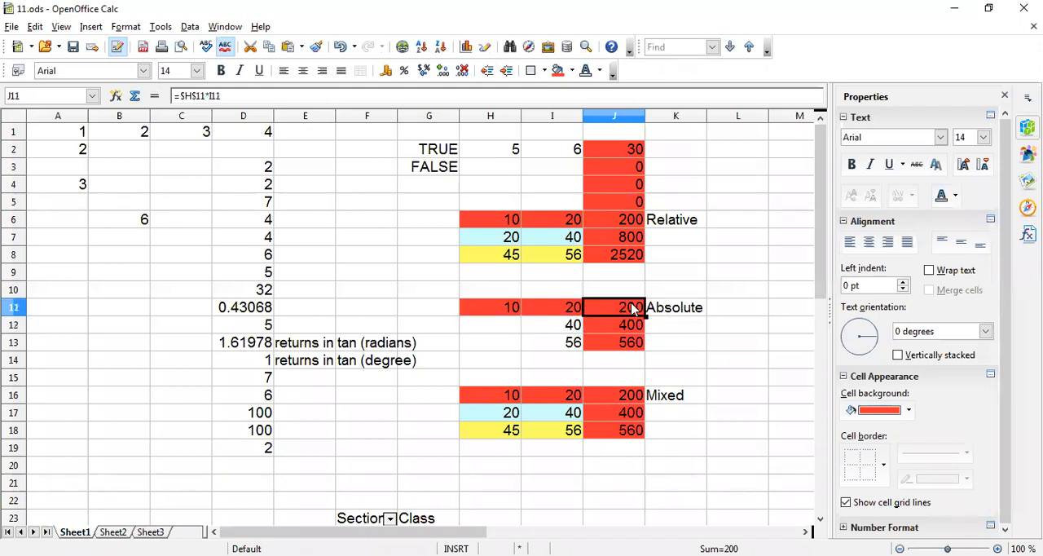
click(908, 411)
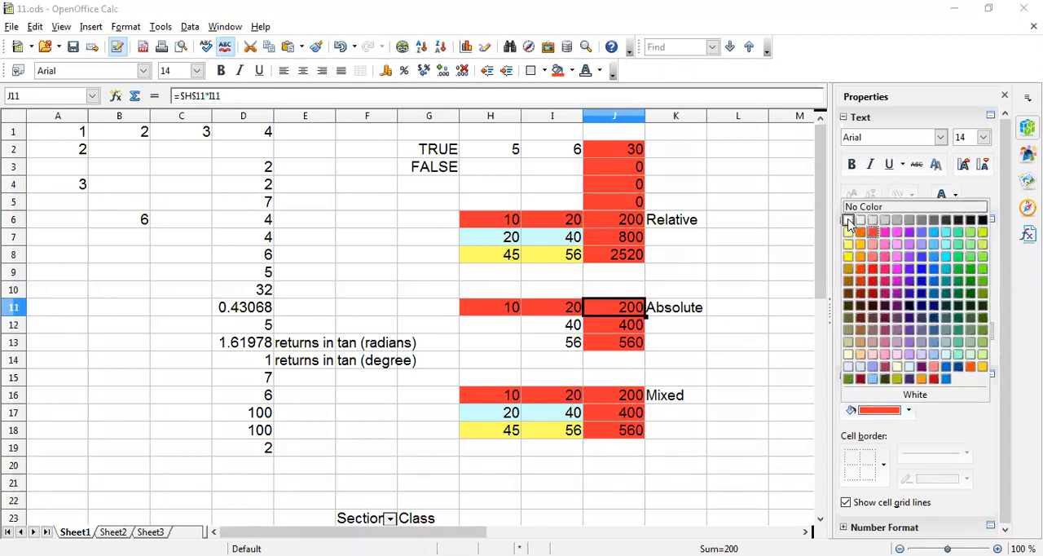
click(848, 220)
Inspect the formula =$H$11*I11 in J11 and fill it down through J14.
double_click(627, 307)
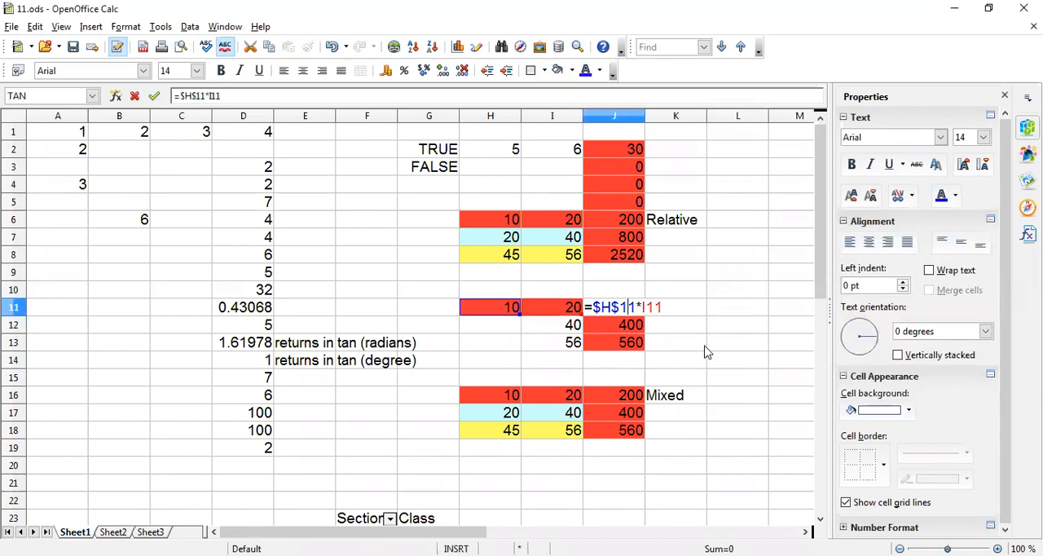
click(594, 314)
key(Return)
click(634, 314)
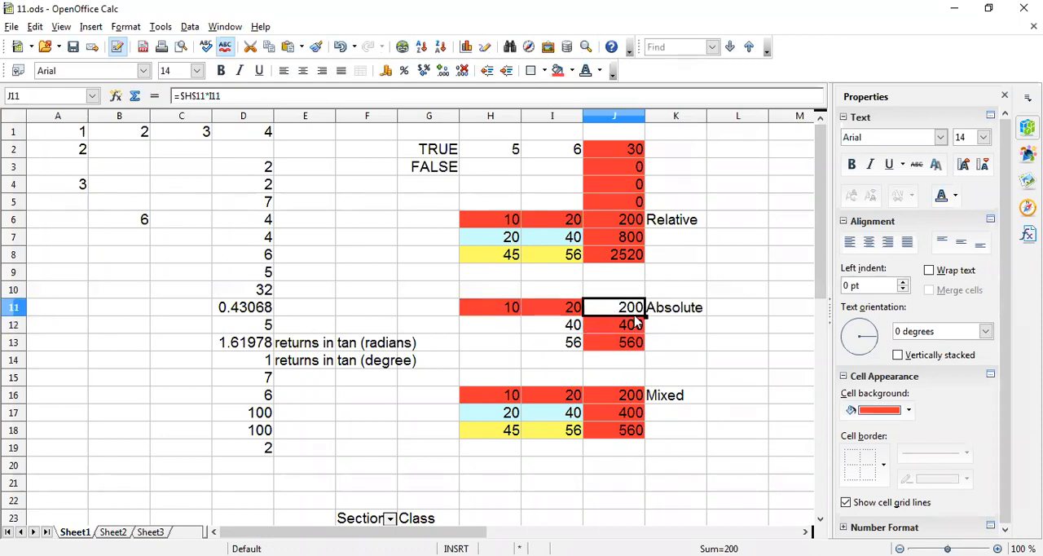
drag(644, 315, 645, 366)
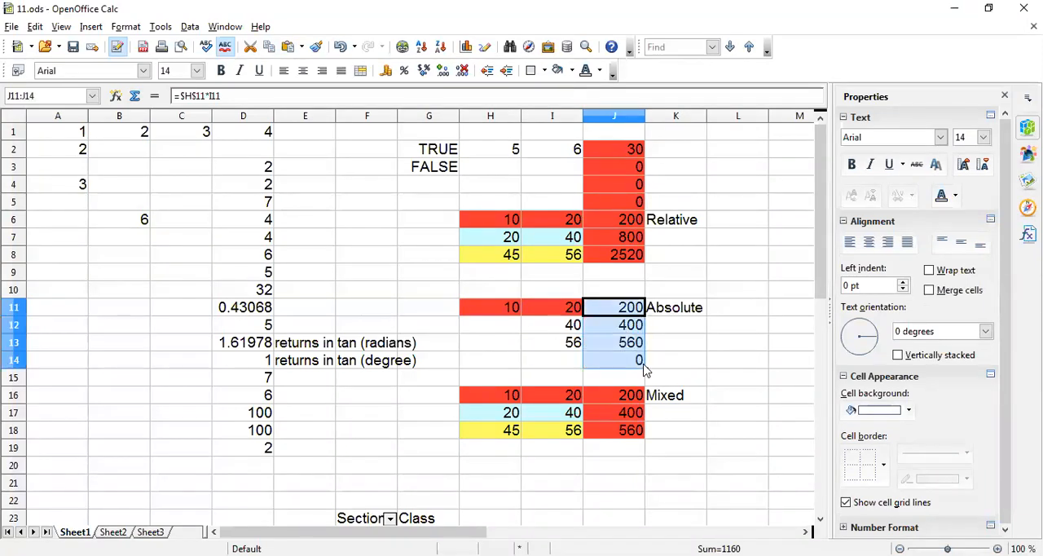
click(631, 321)
Compare the Absolute example's inputs H11 and I11 with the references used in J11's formula.
click(504, 308)
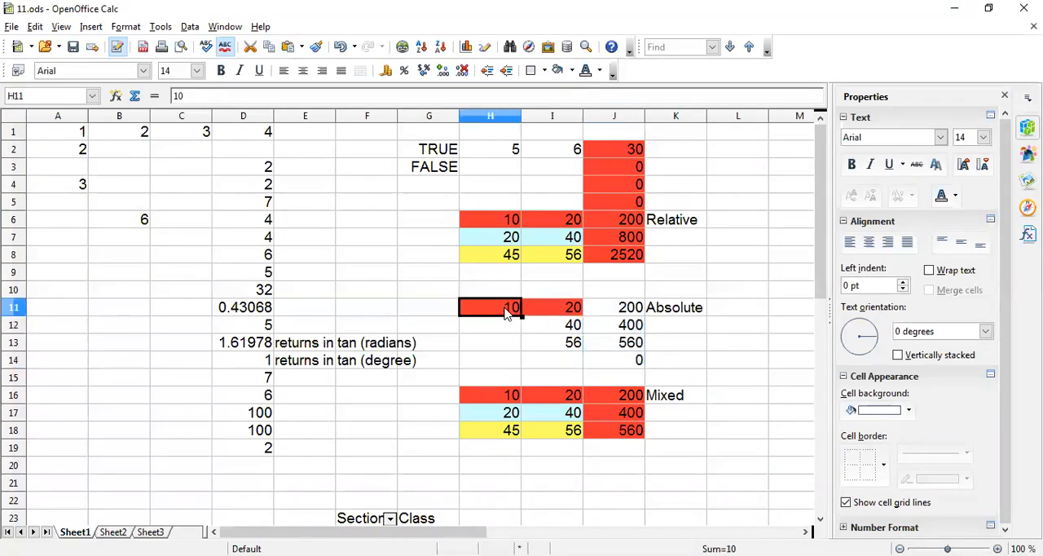
click(574, 310)
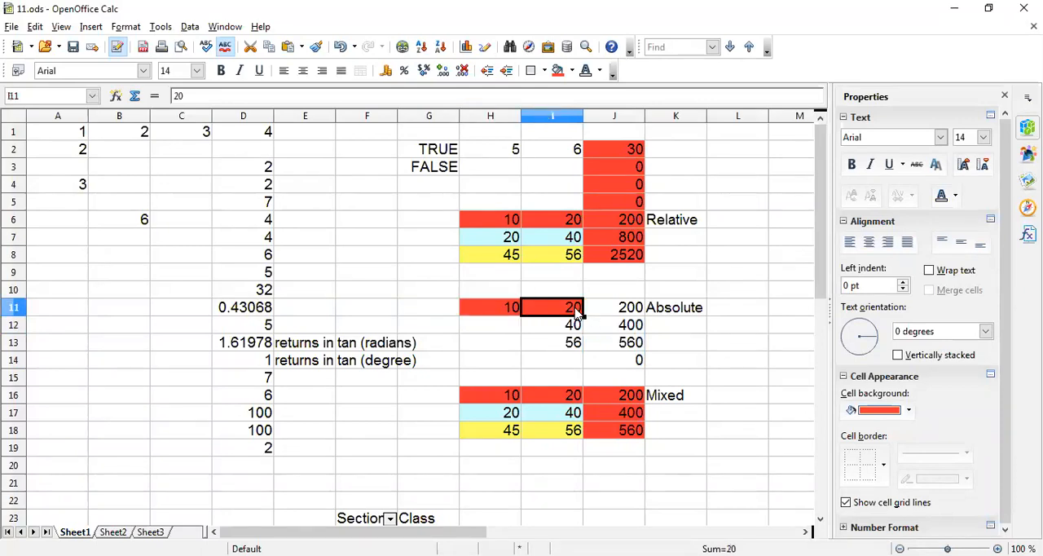
double_click(624, 307)
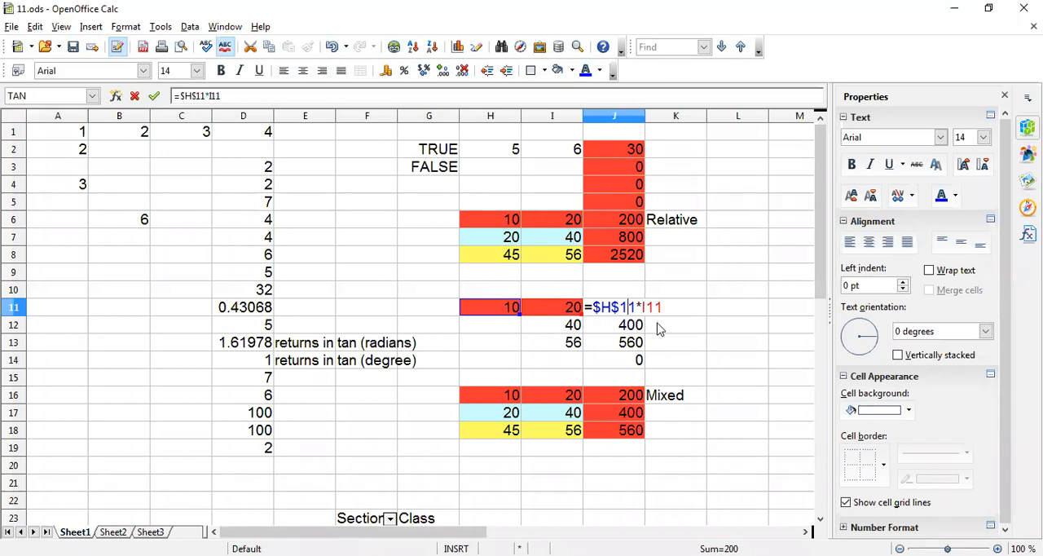
key(Return)
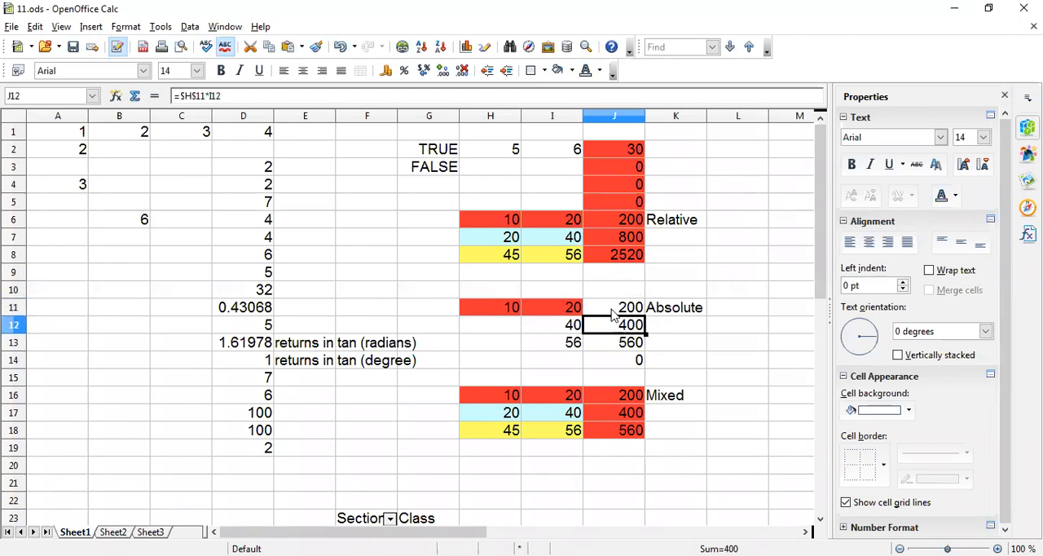
click(612, 309)
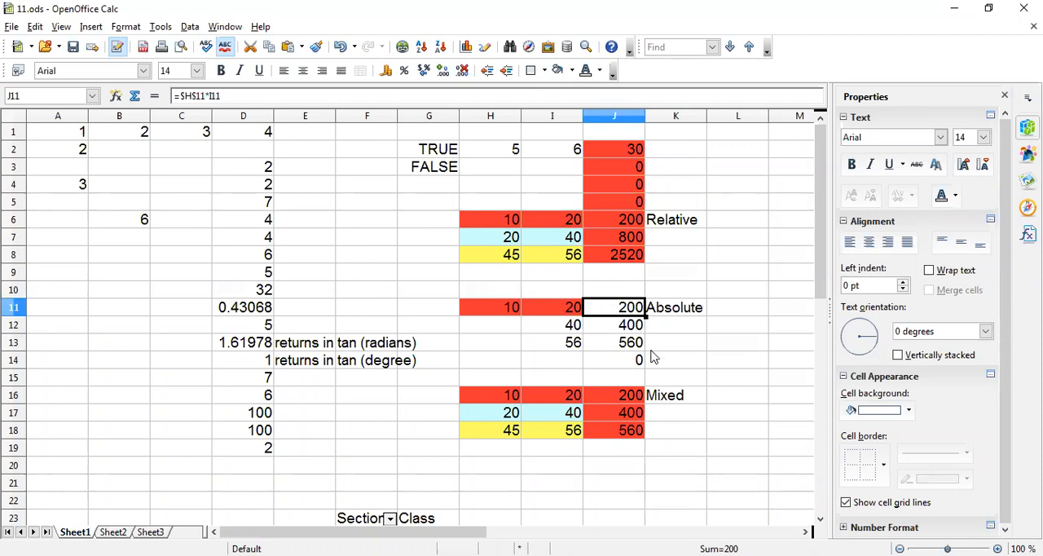
Open the Mixed example's formula in J16 and undo the accidental insertion of a K17 reference.
click(675, 396)
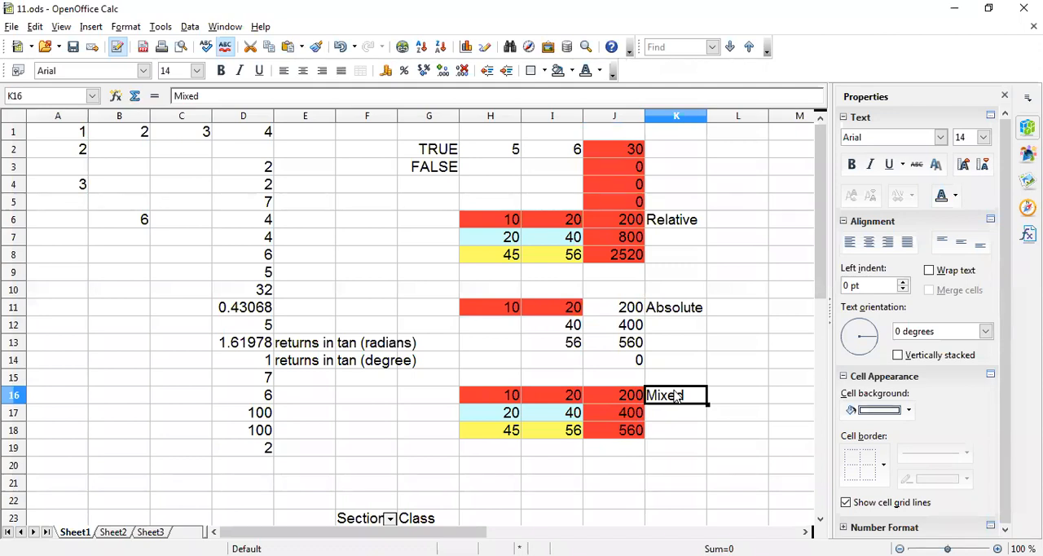
double_click(621, 397)
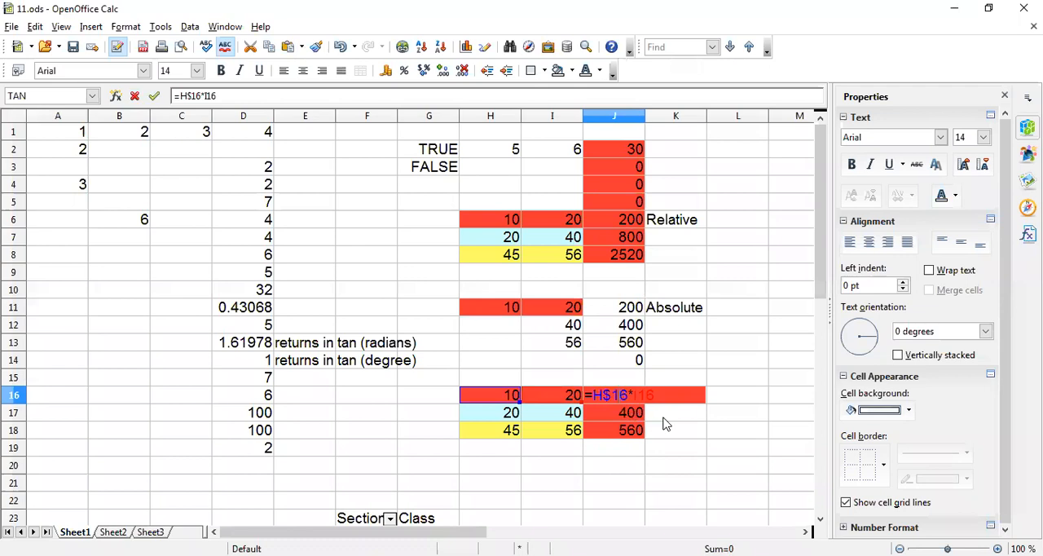
click(689, 422)
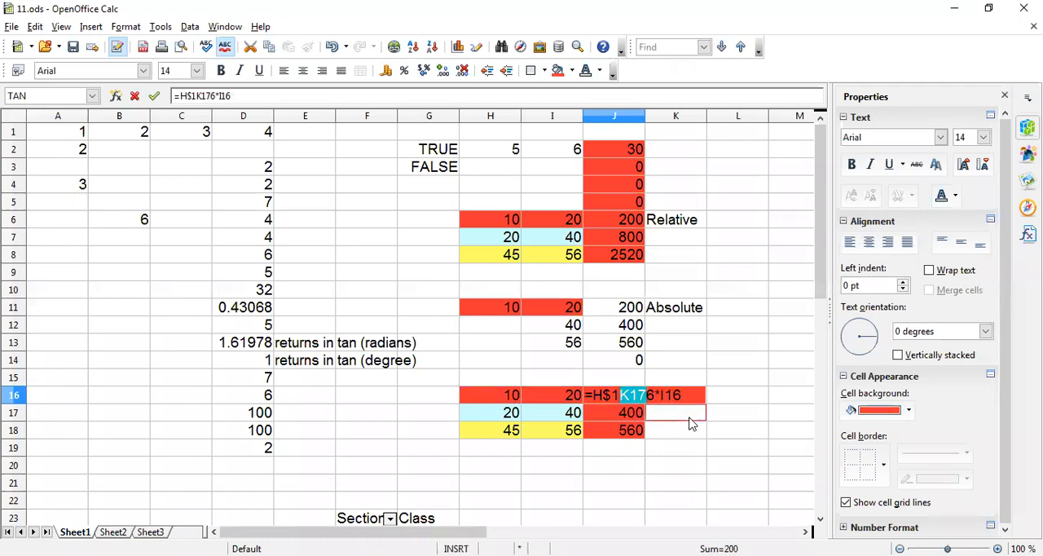
key(Return)
key(ctrl+z)
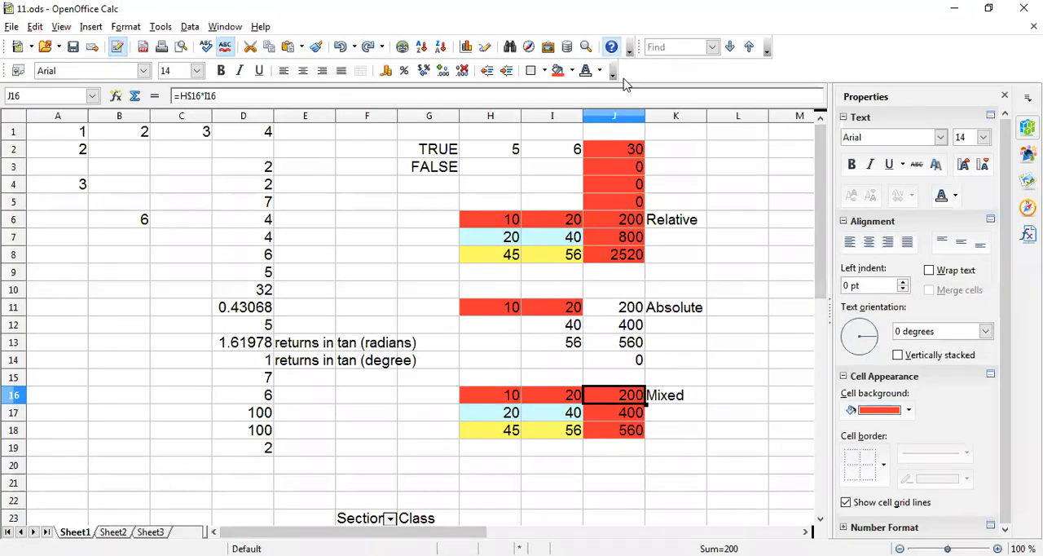
Set the background color of cell J16 in the Mixed example to white.
click(910, 409)
click(852, 221)
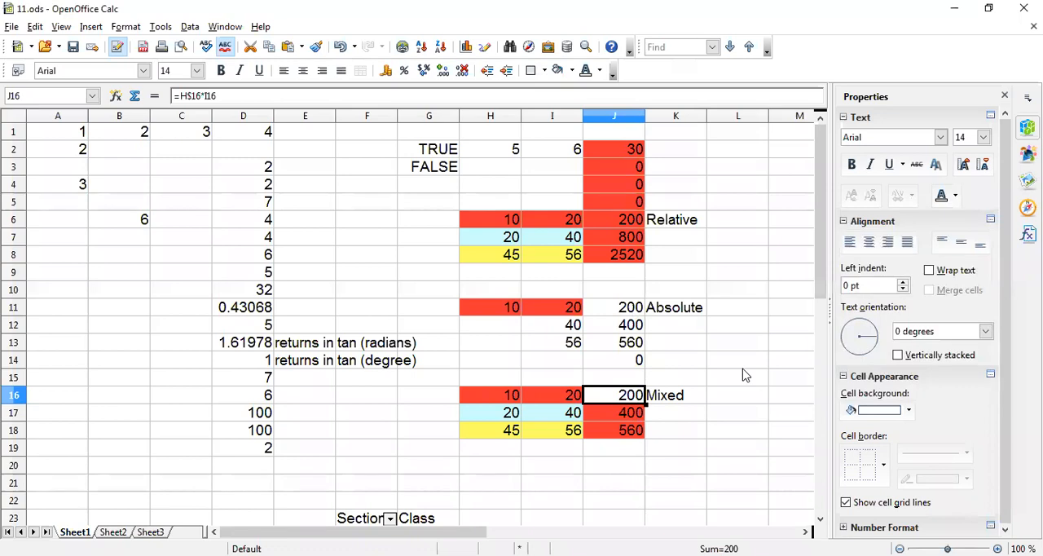
click(737, 360)
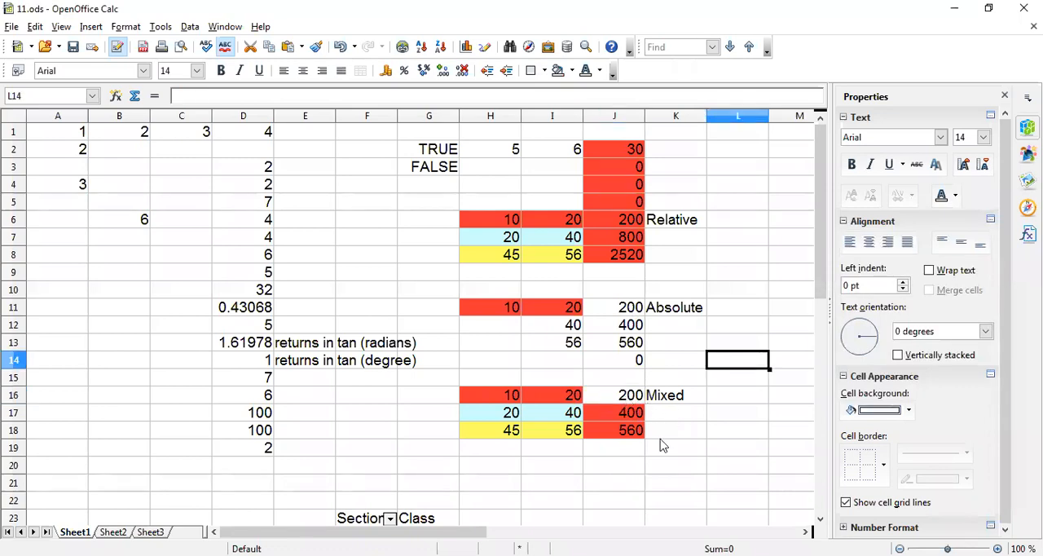
Inspect the mixed-address formula =H$16*I16 in J16 and fill it down through J18.
double_click(603, 396)
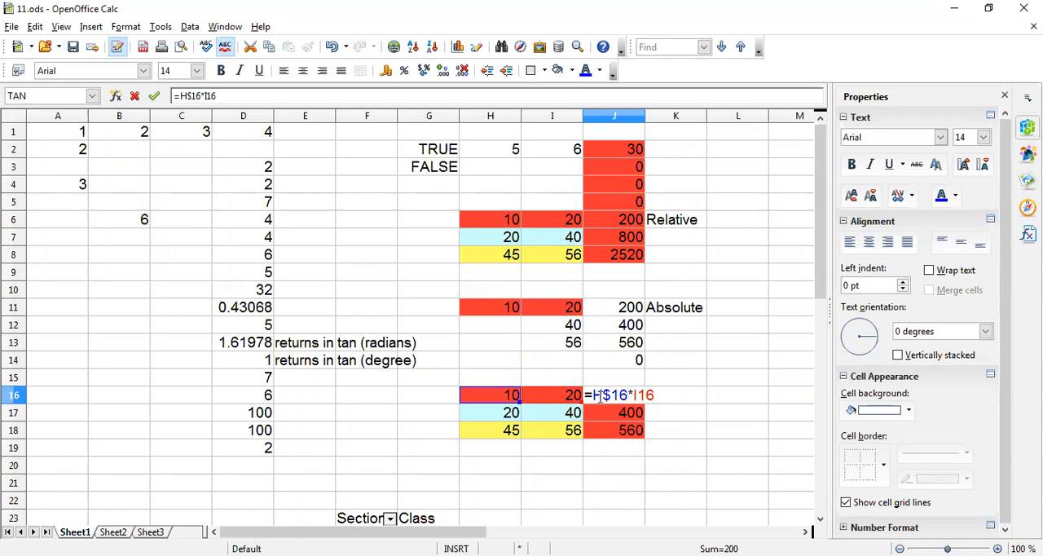
key(Return)
click(629, 400)
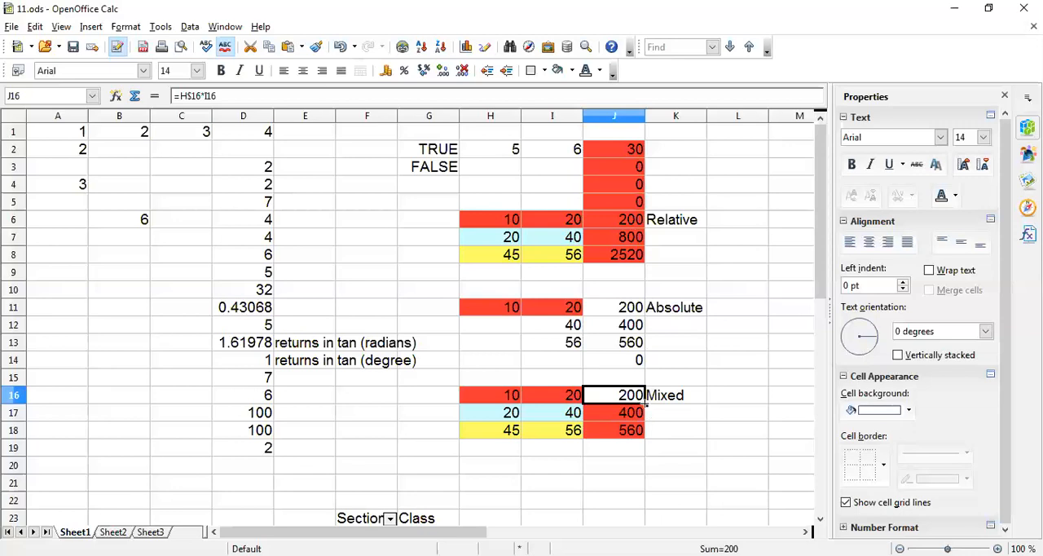
drag(647, 449, 646, 435)
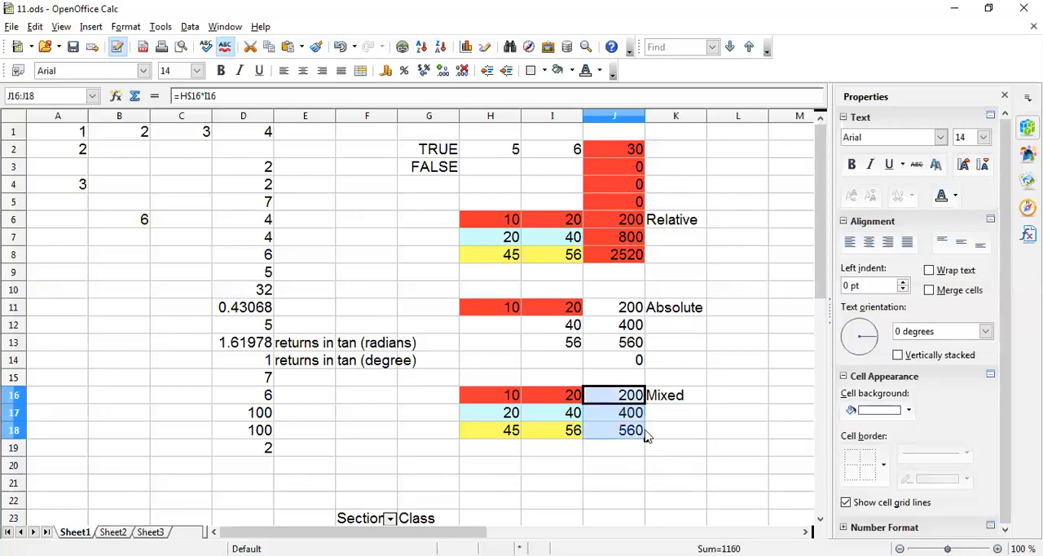
click(661, 412)
Examine the Mixed example's copied formula in J17 against the one in J16.
click(628, 400)
click(635, 418)
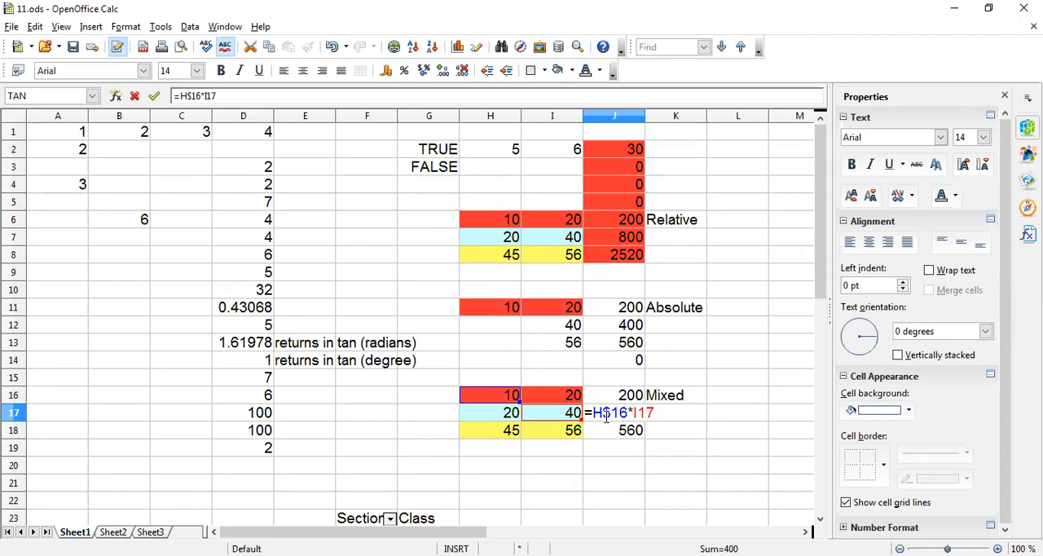
key(Return)
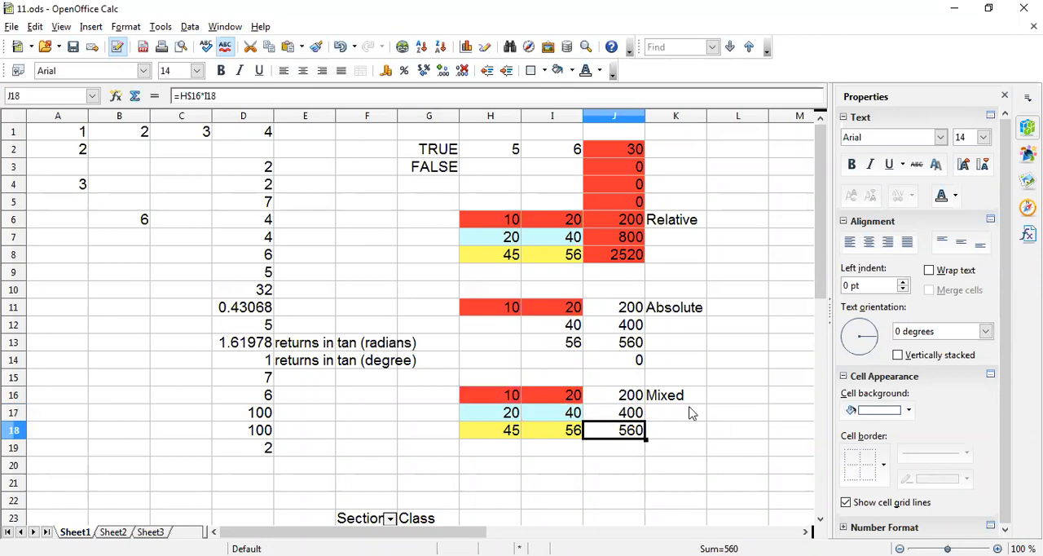
click(691, 413)
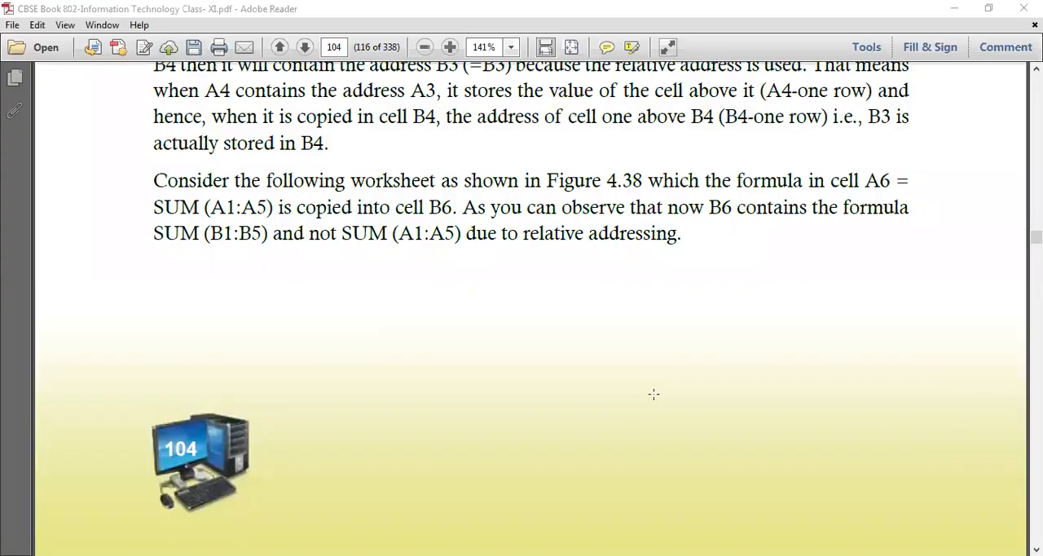
Switch to the textbook PDF in Adobe Reader and review Mixed Addressing through section 4.3.11, Sorting and Filtering Data.
scroll(653, 394, down, 10)
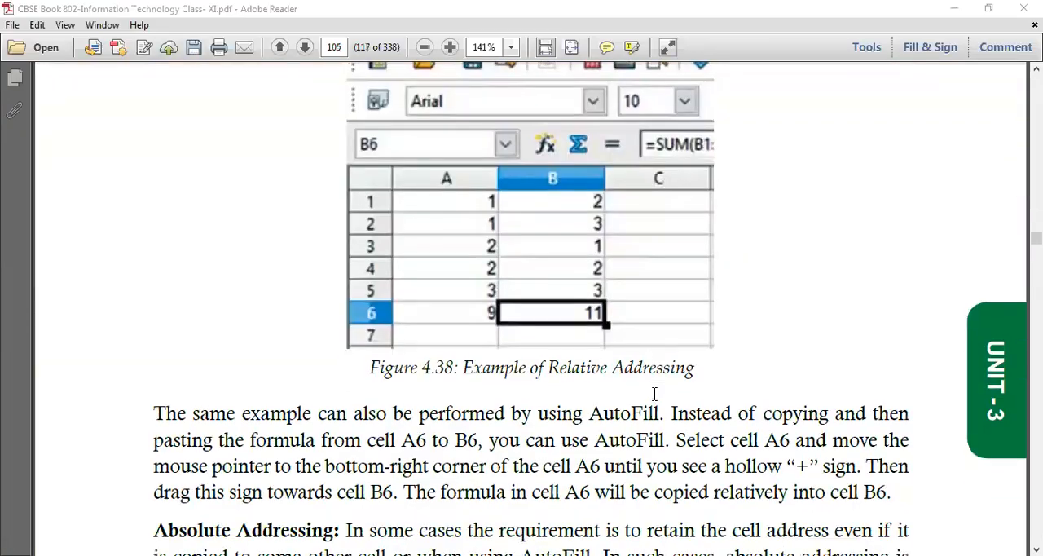
scroll(656, 399, down, 5)
scroll(657, 400, down, 12)
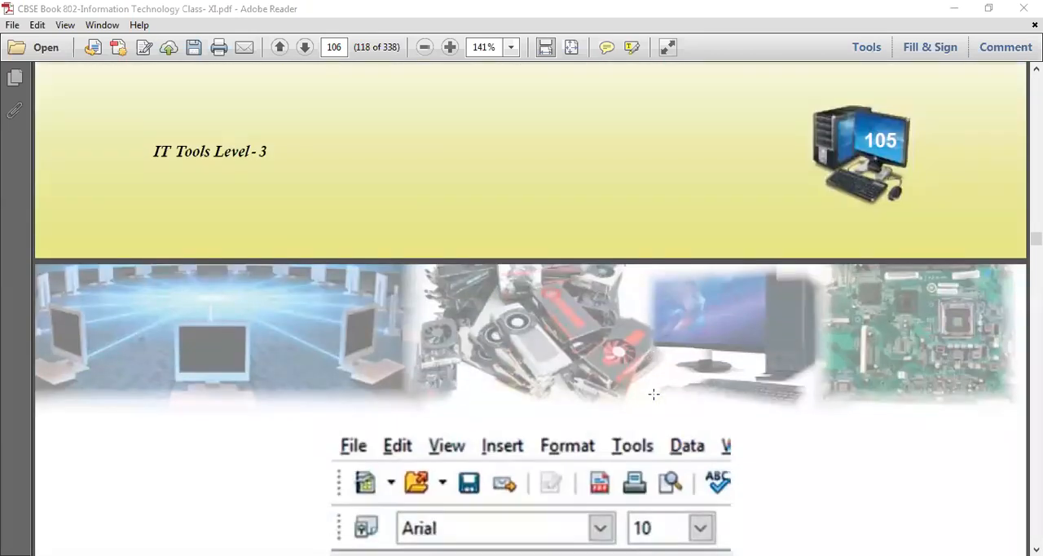
scroll(654, 394, down, 8)
scroll(653, 395, down, 3)
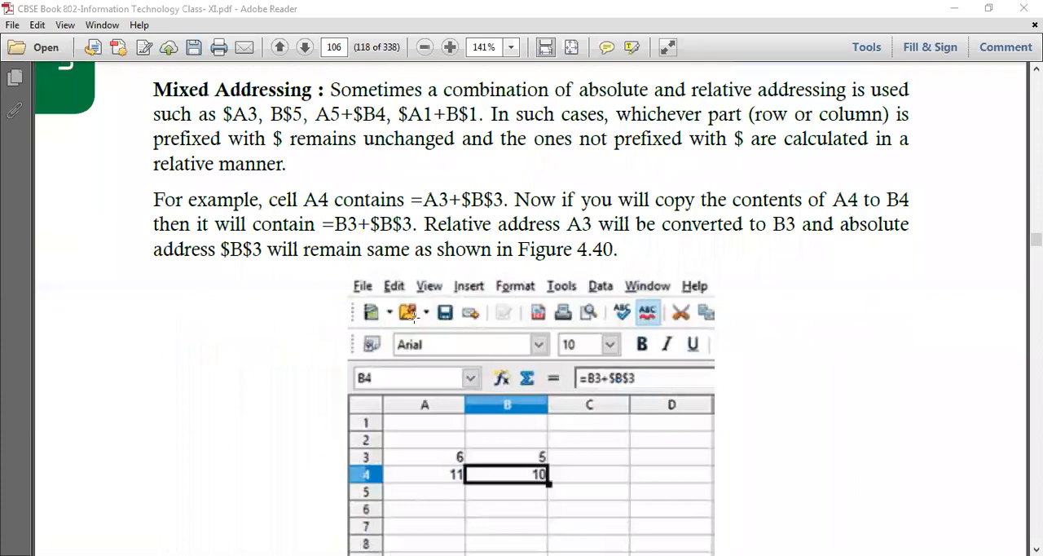
scroll(556, 366, down, 4)
scroll(470, 354, down, 12)
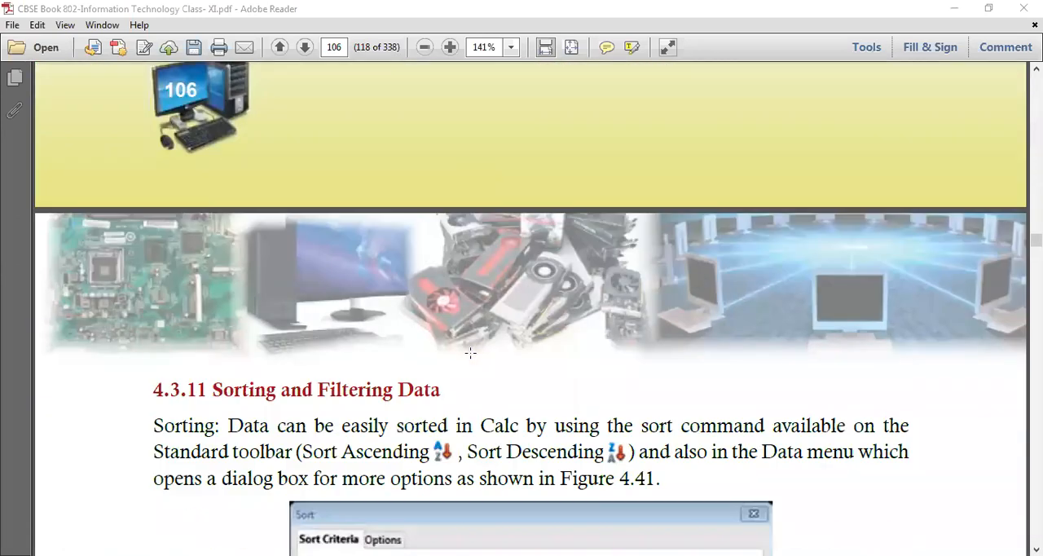
scroll(470, 353, down, 2)
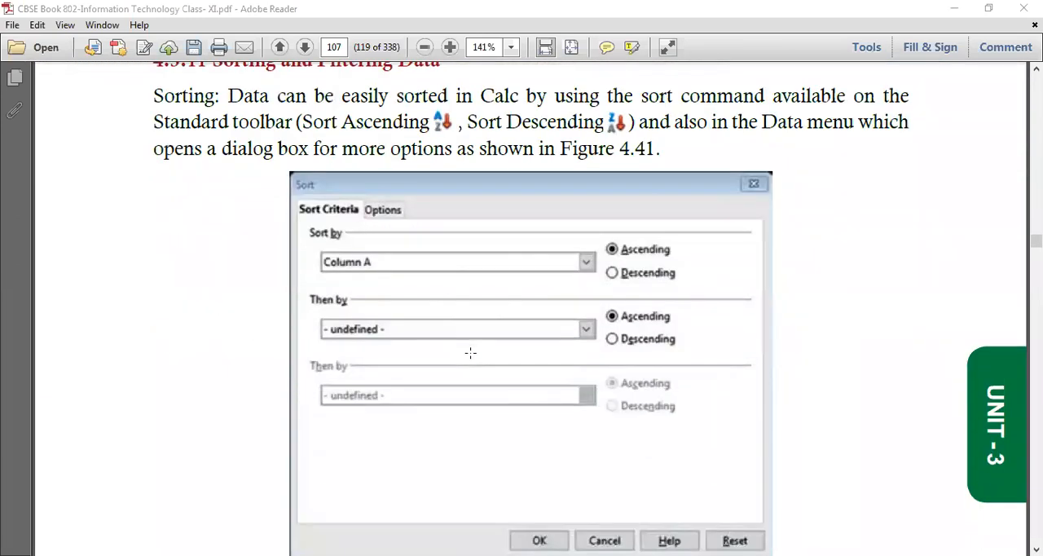
scroll(470, 353, up, 2)
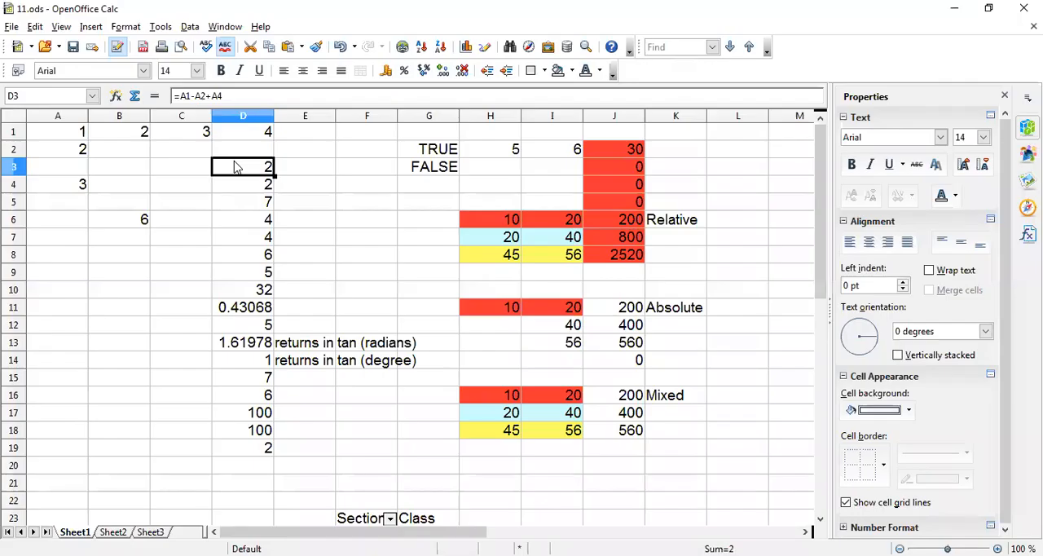
Sort only the selected range D3:D12 in ascending order, without extending the selection, and check its first and last cells.
drag(242, 168, 255, 330)
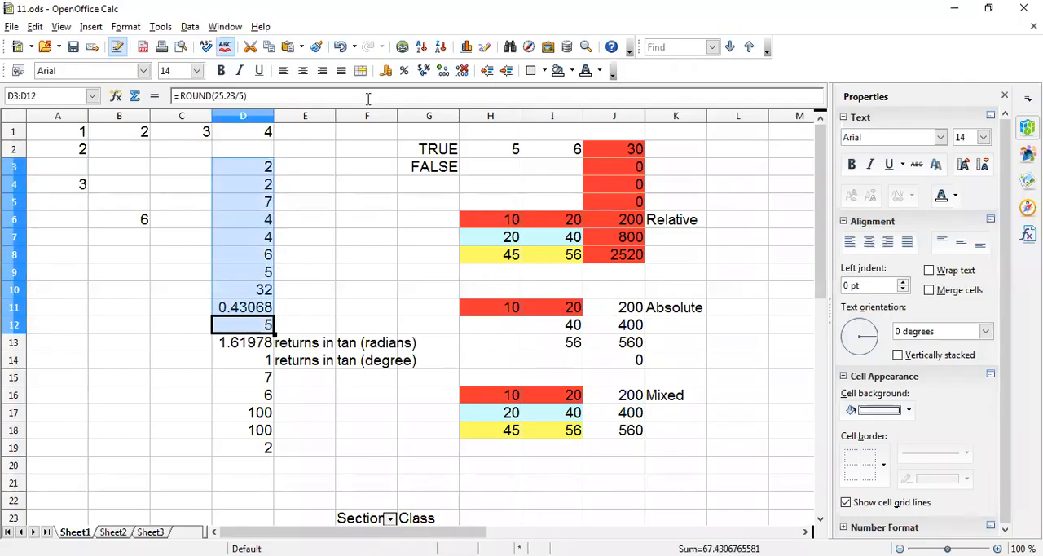
click(422, 47)
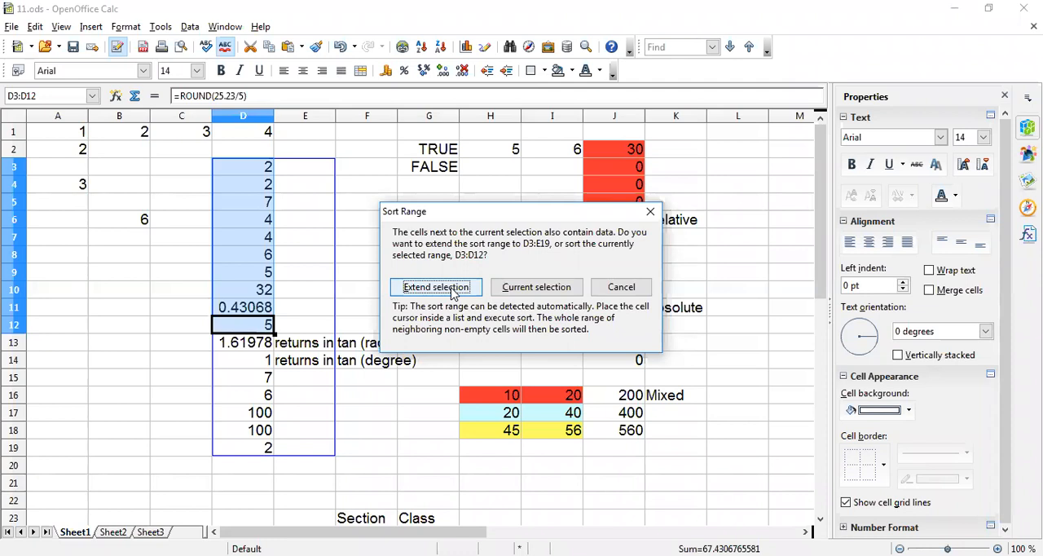
click(531, 290)
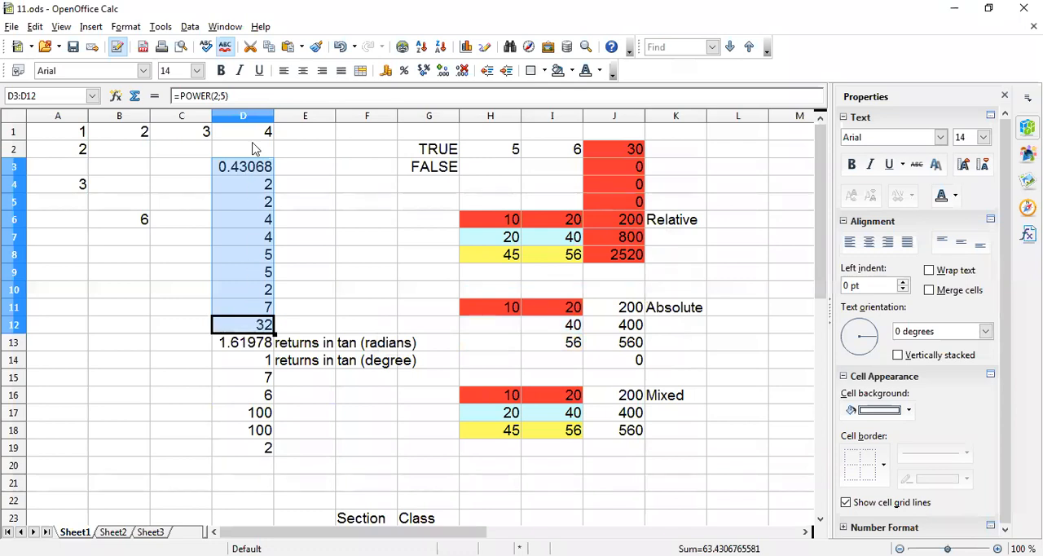
click(243, 167)
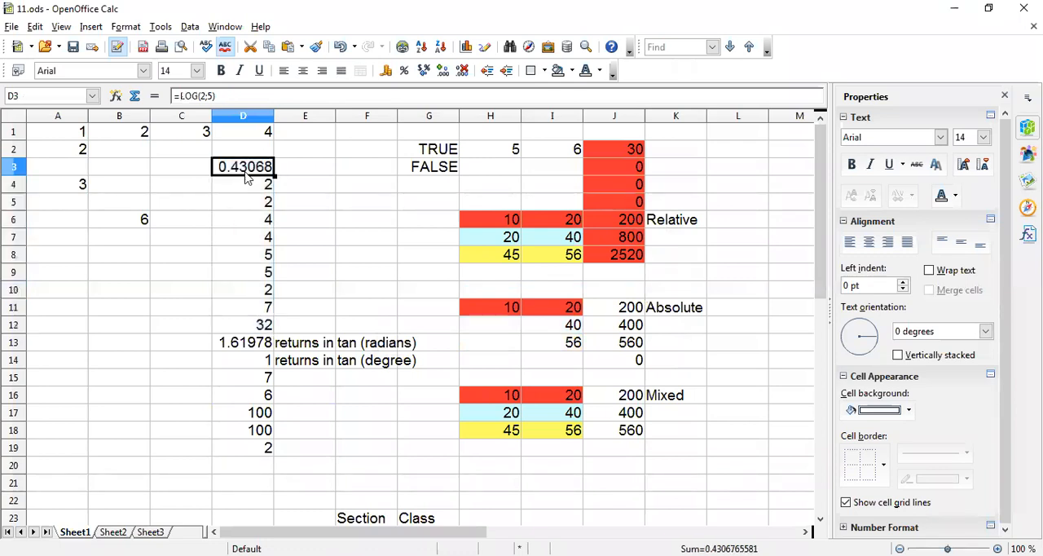
click(260, 325)
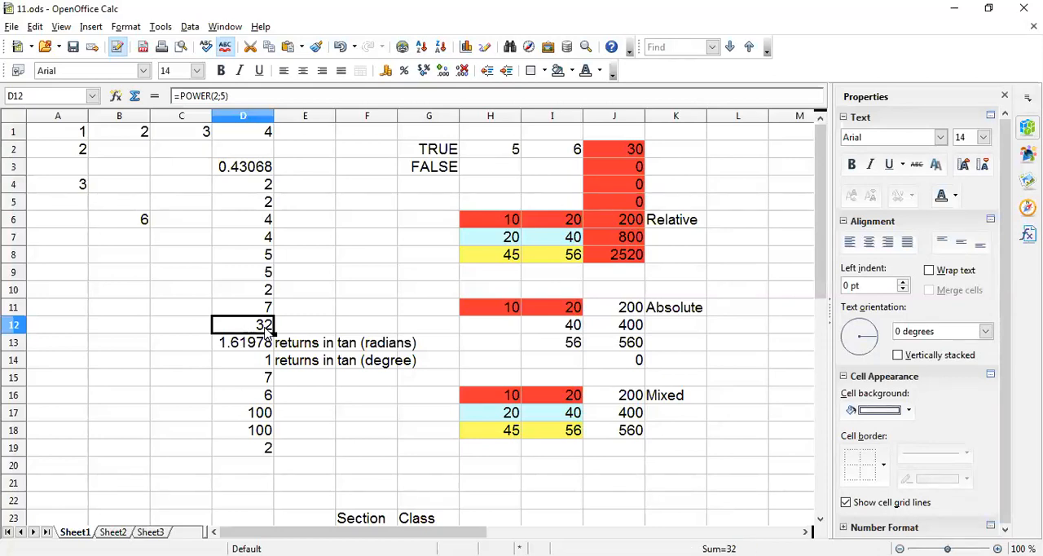
Sort the Mixed example's range H16:J18 in descending order and return it to ascending order.
click(627, 429)
drag(489, 391, 622, 435)
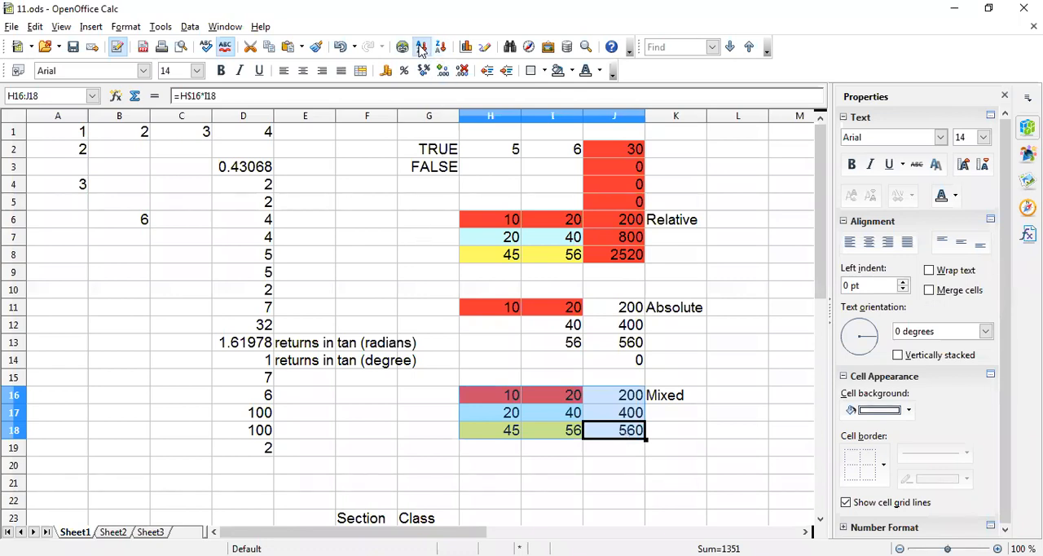
click(439, 48)
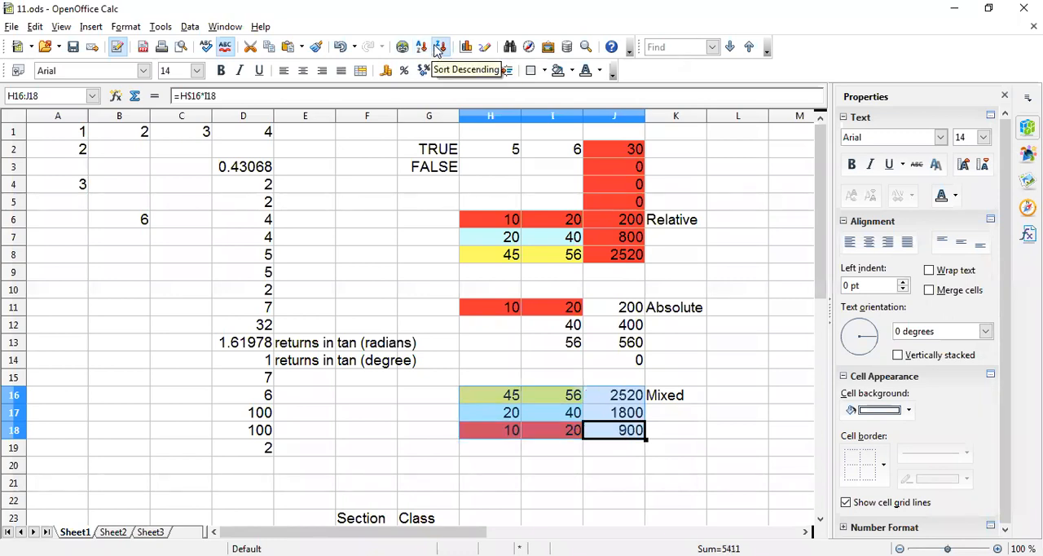
click(421, 47)
click(714, 440)
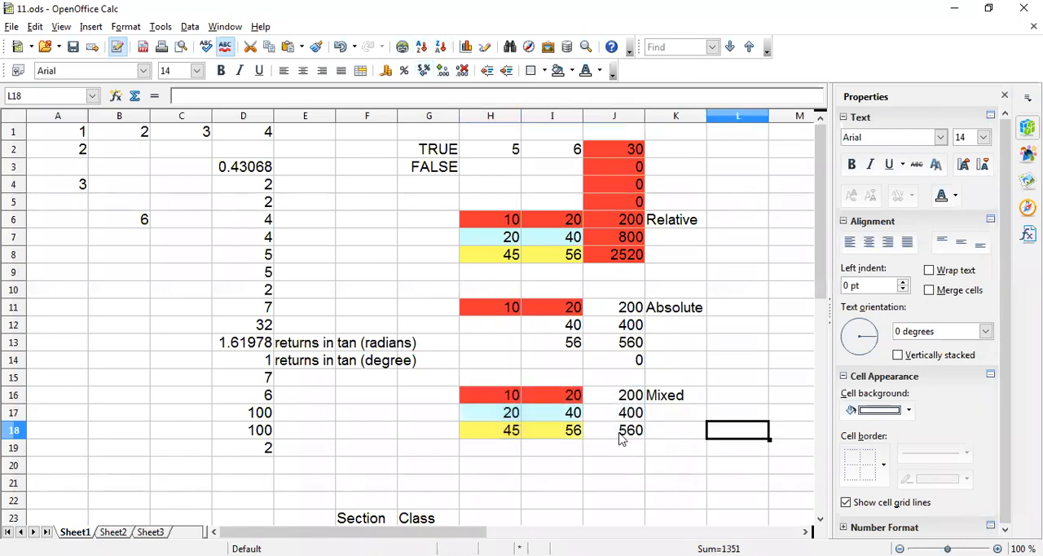
Reselect H16:J18 and alternate its sort order between descending and ascending, ending with descending.
click(621, 436)
drag(631, 396, 634, 440)
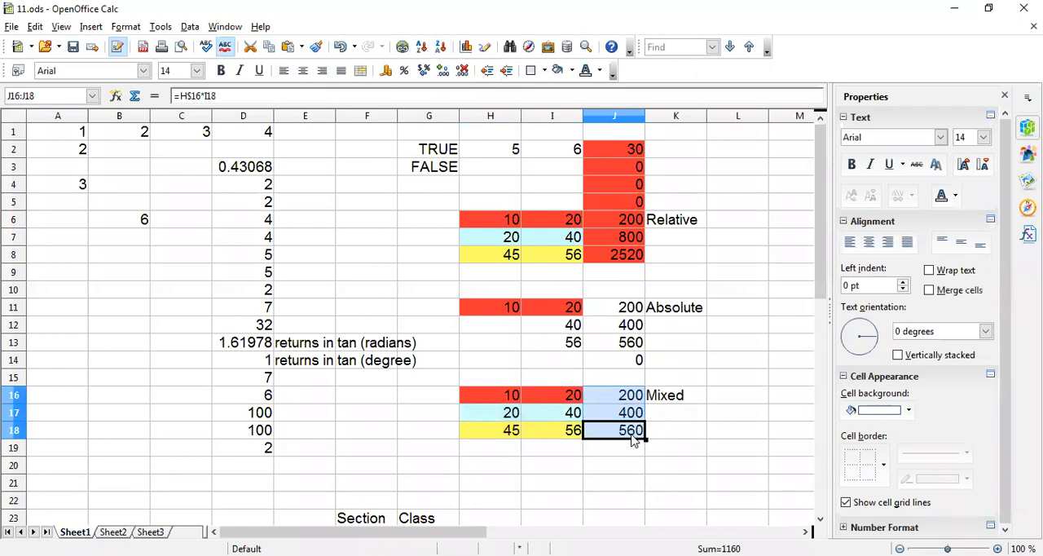
drag(509, 397, 628, 429)
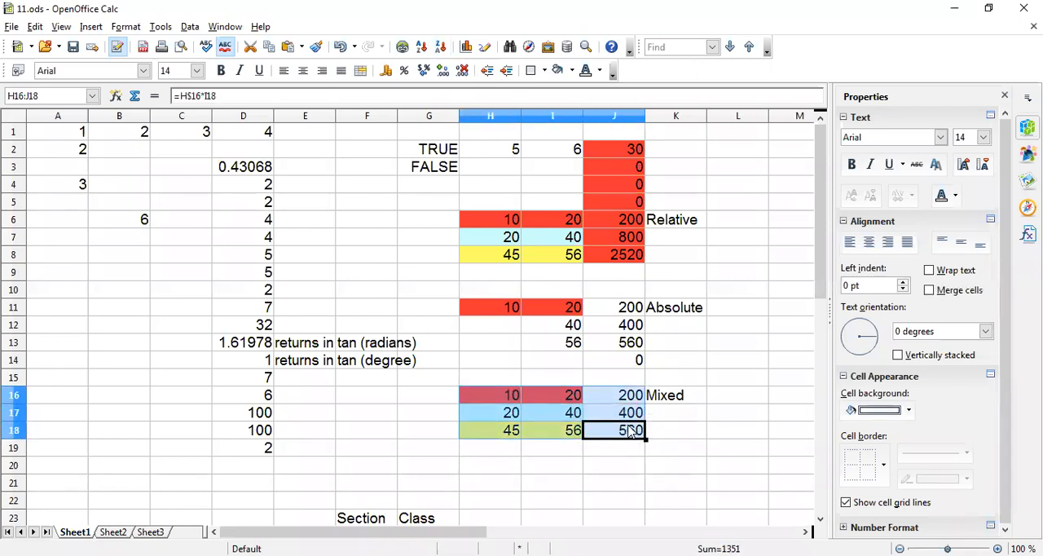
click(438, 48)
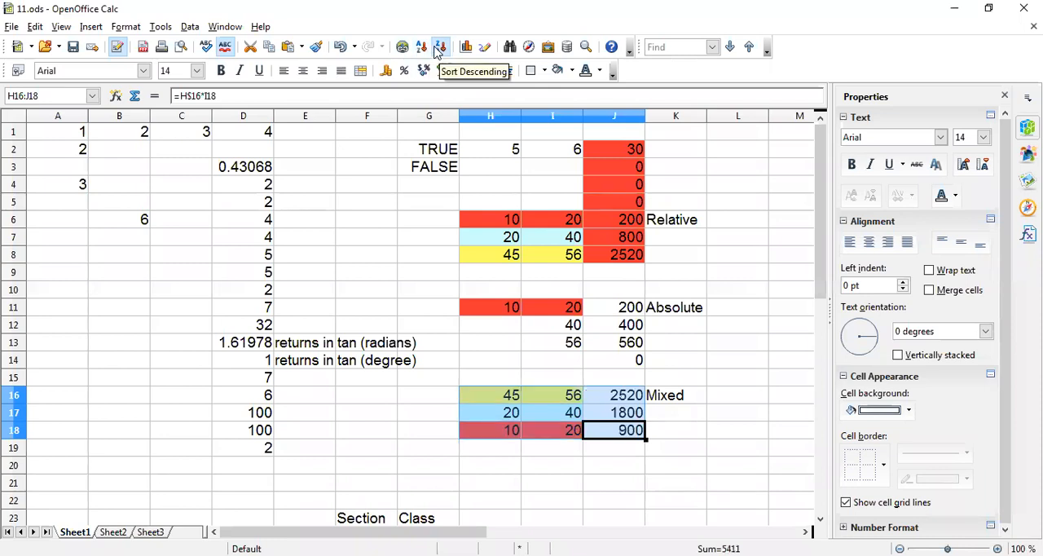
click(421, 46)
click(440, 47)
Sort the Mixed example's block in ascending order by column J, starting from the single cell J16.
click(694, 397)
click(616, 398)
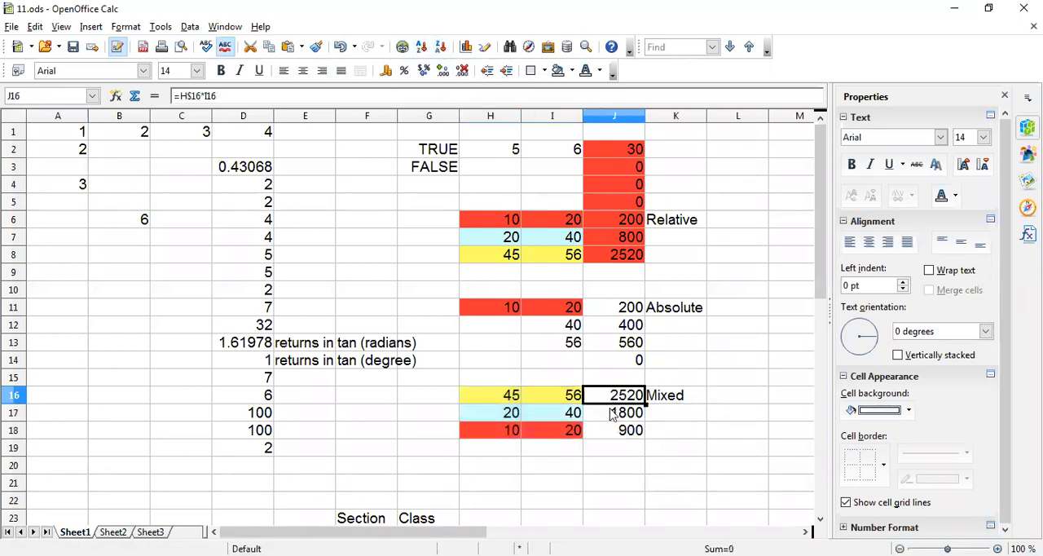
click(422, 48)
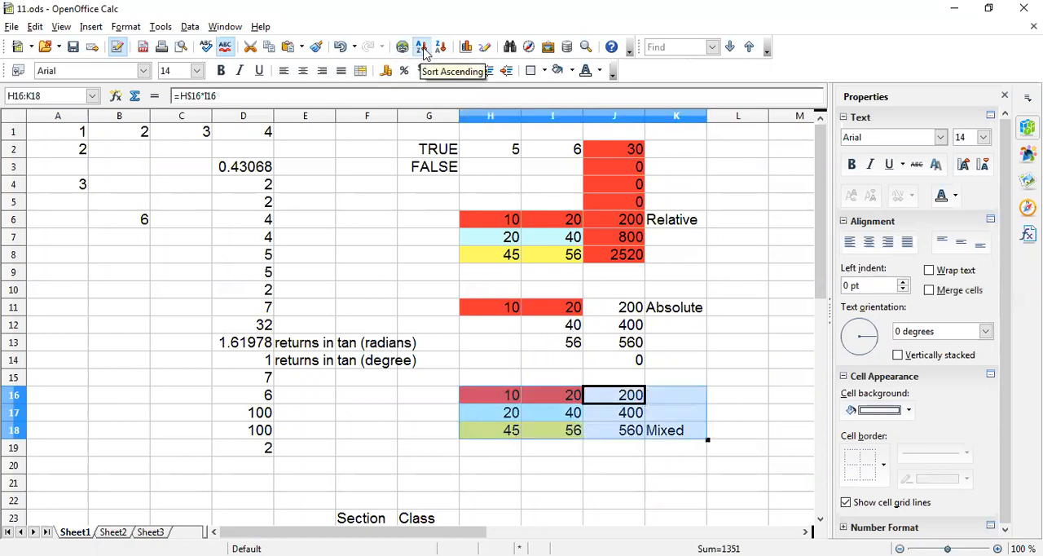
click(634, 446)
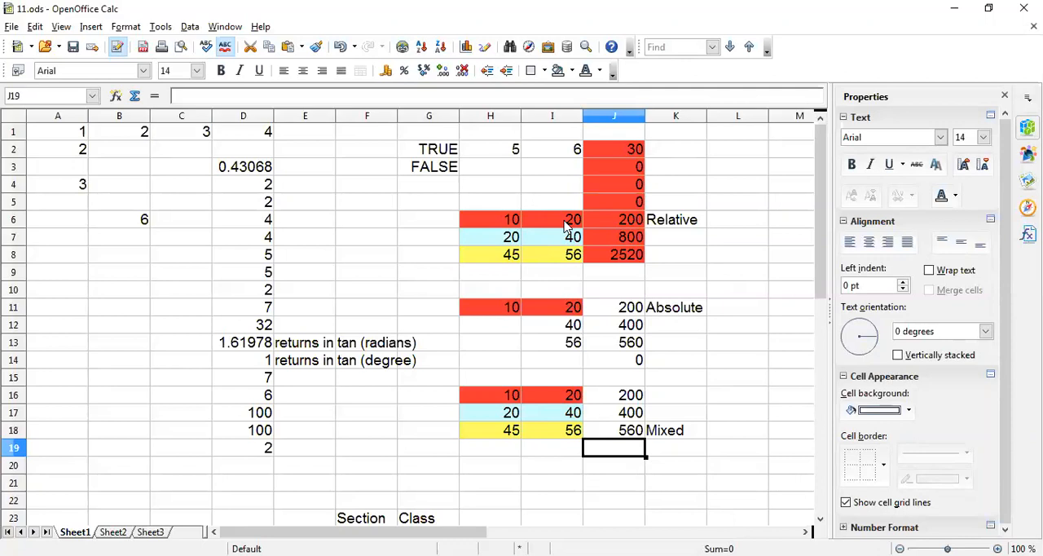
Sort the Relative example's block by column J from cell J2, alternating ascending and descending and ending with ascending.
click(621, 156)
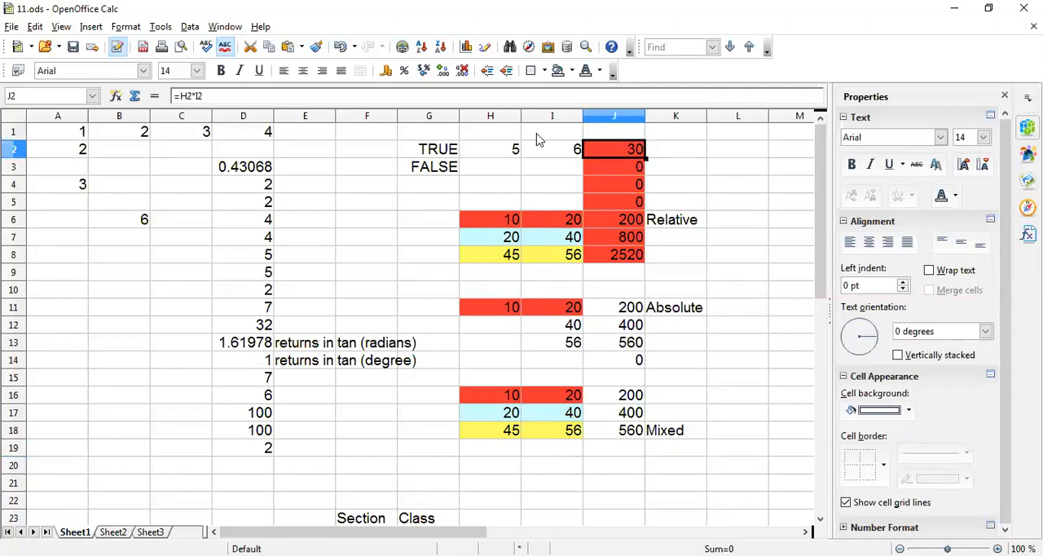
click(422, 48)
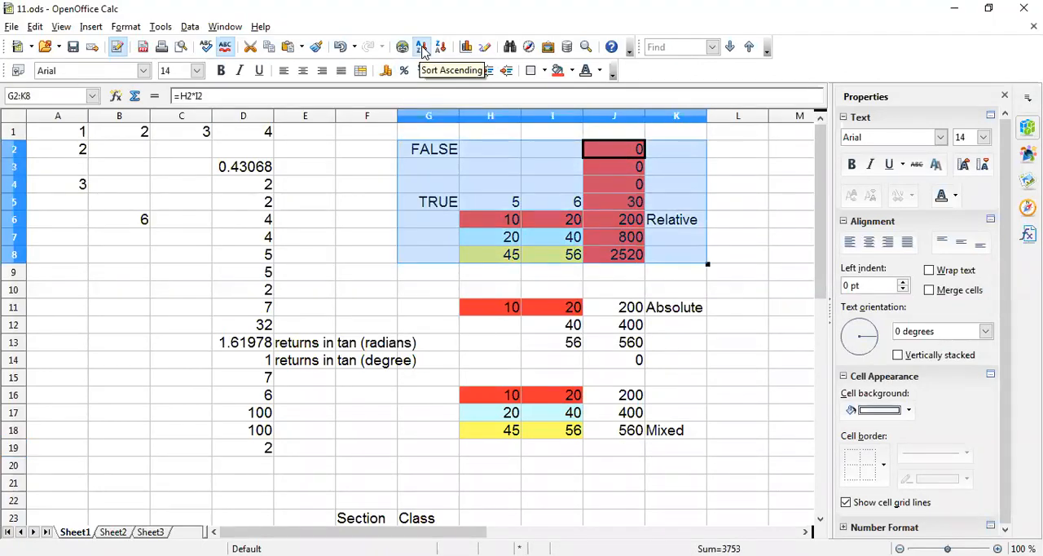
click(441, 48)
click(420, 47)
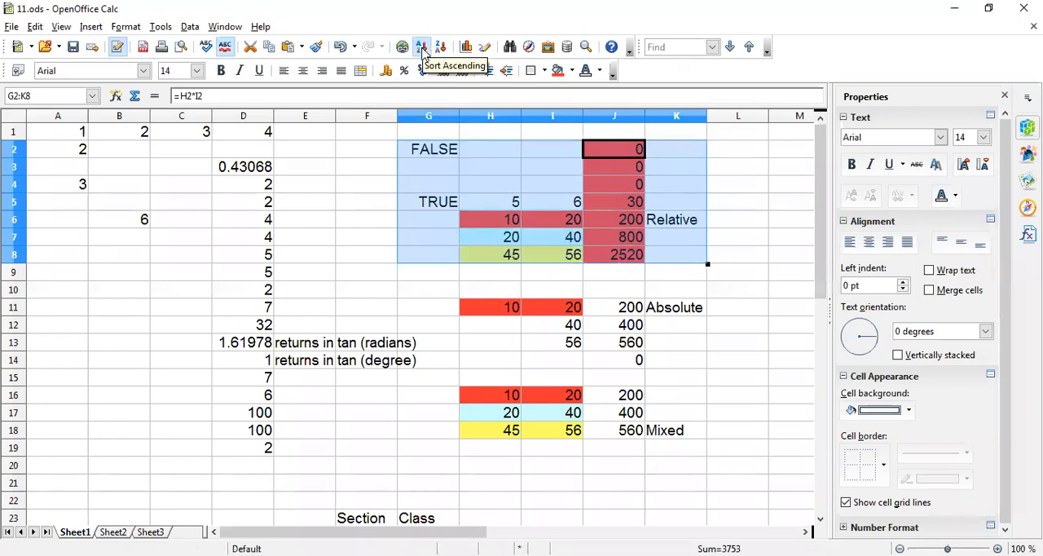
Sort the data block around E8, D3:E19, by Column D descending with Column E ascending as the second criterion.
click(314, 253)
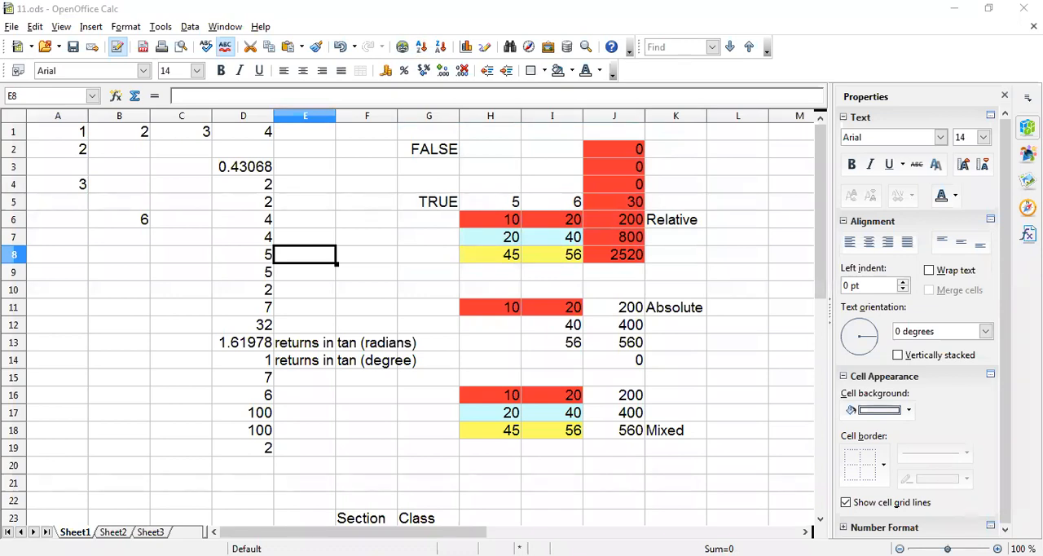
click(189, 27)
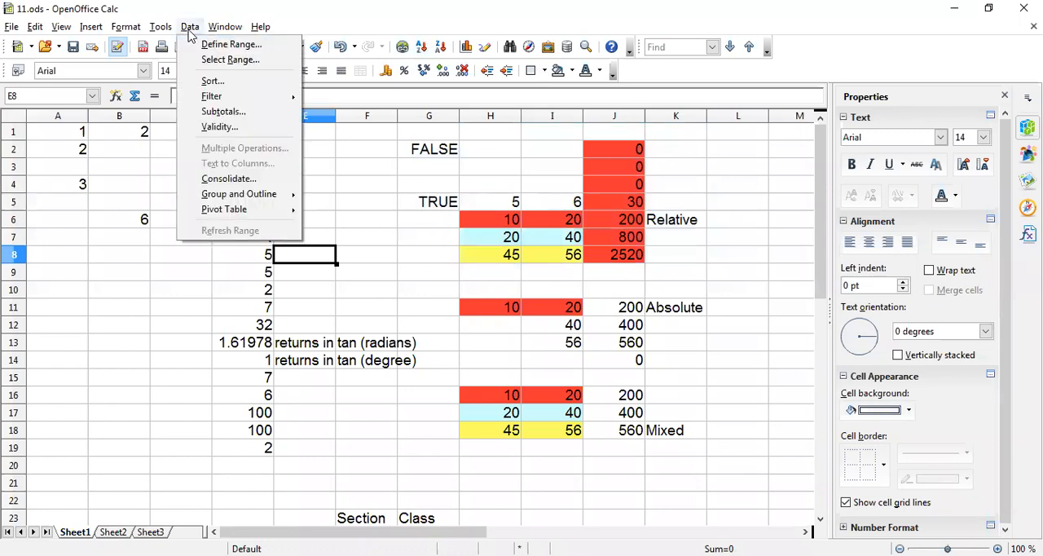
click(214, 82)
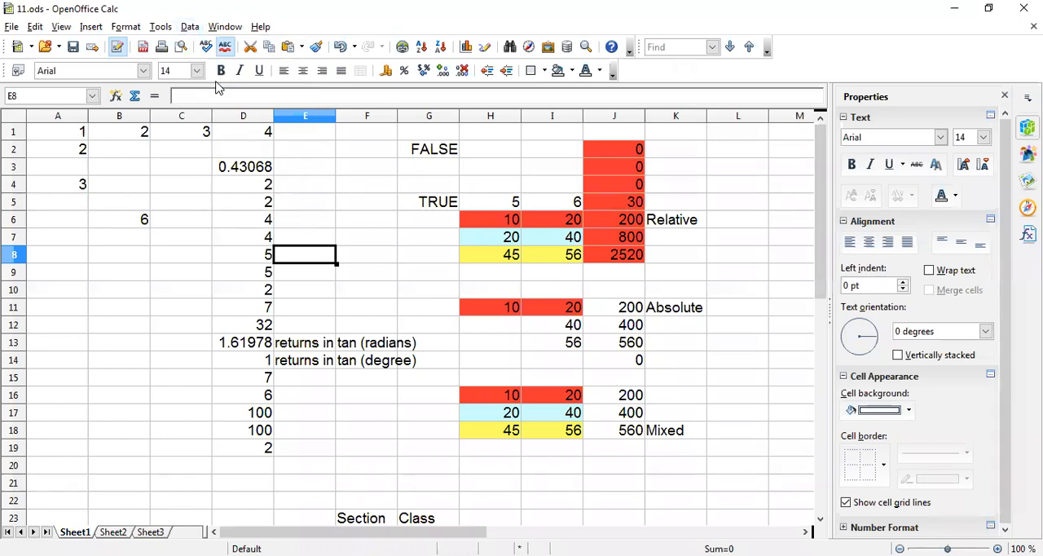
drag(493, 154, 420, 94)
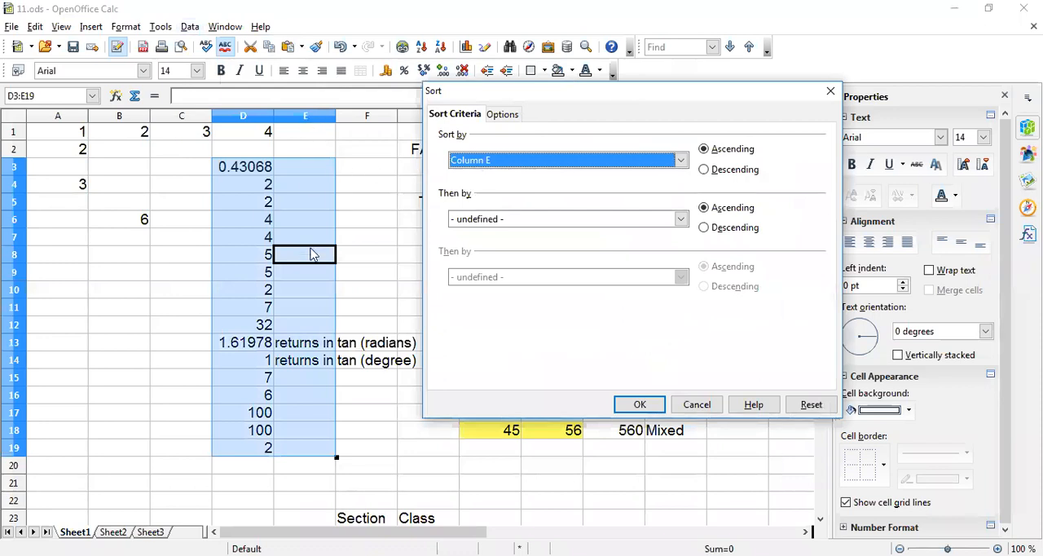
click(489, 162)
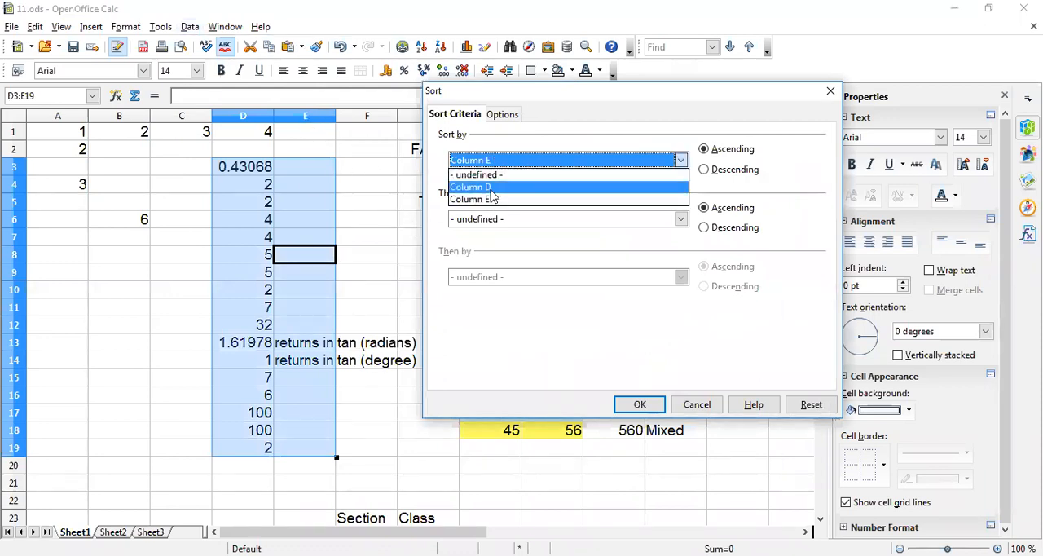
click(490, 188)
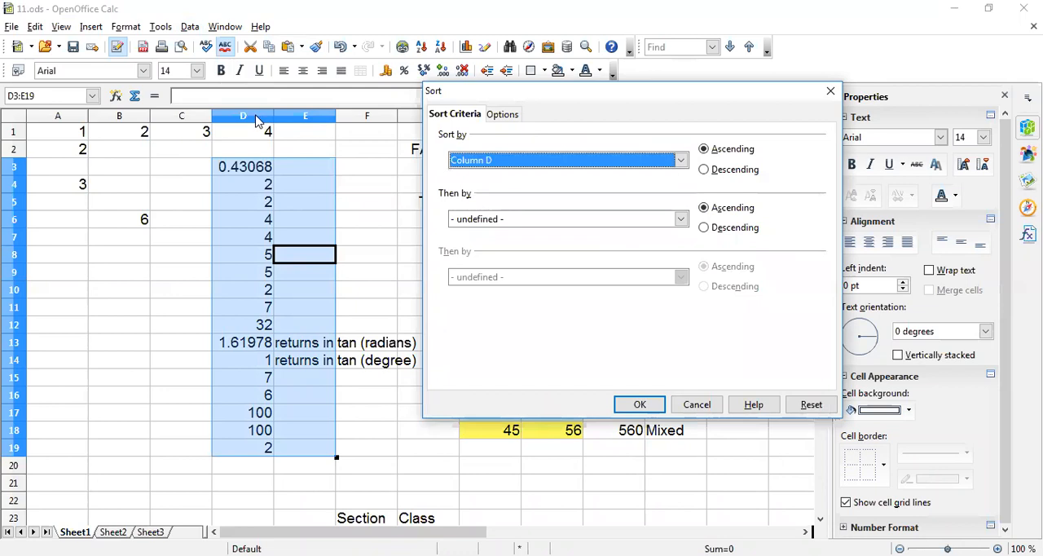
click(704, 170)
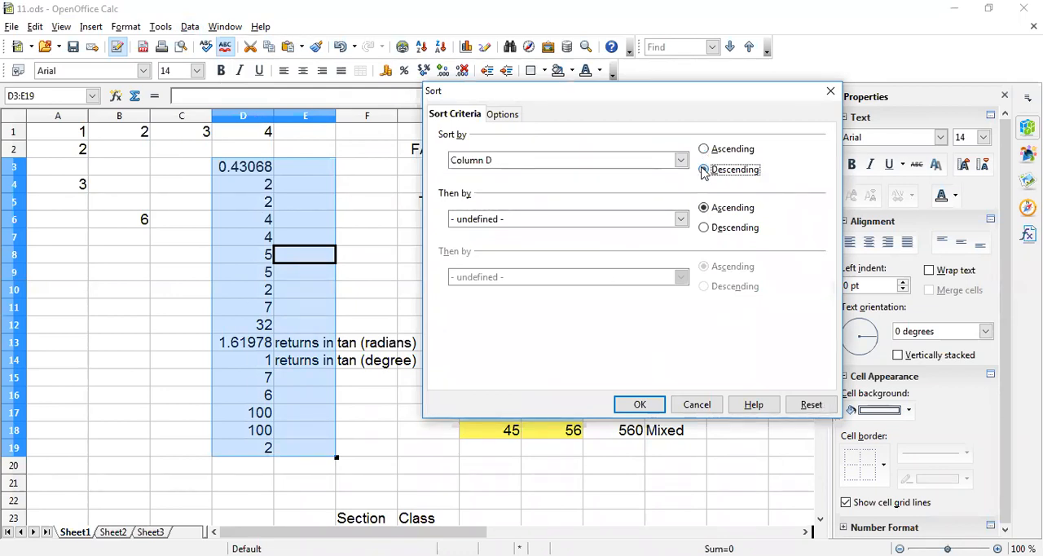
click(505, 227)
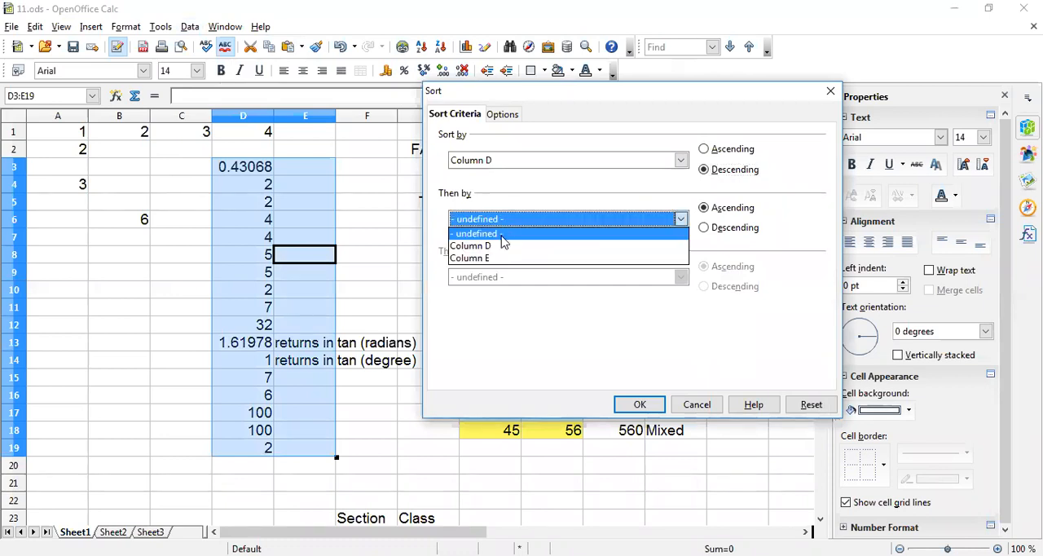
click(501, 258)
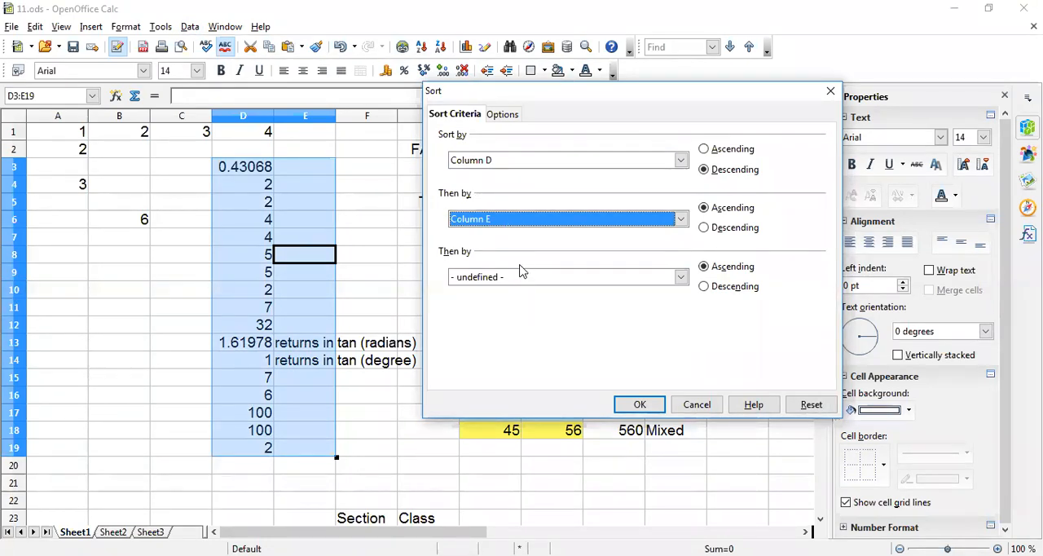
click(640, 404)
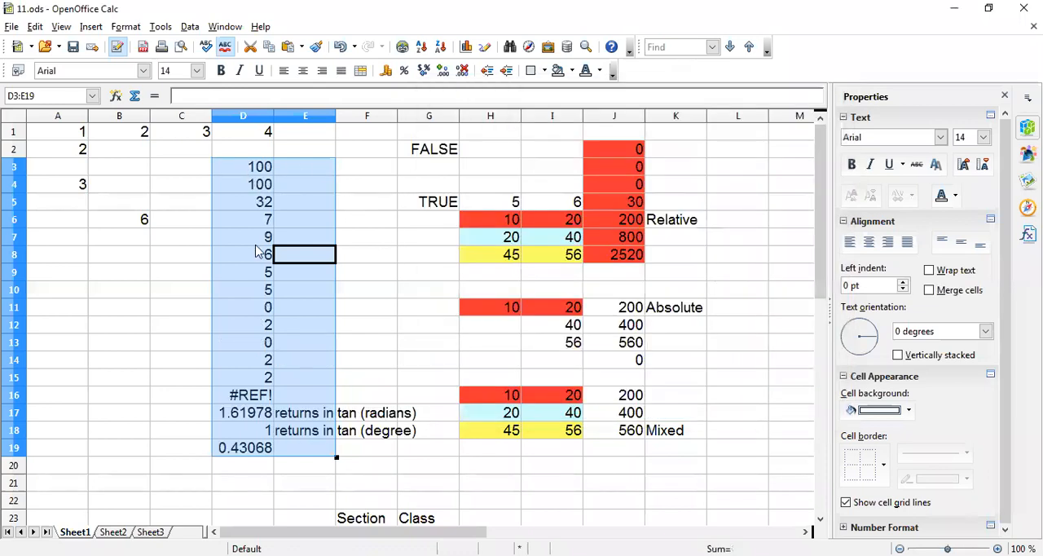